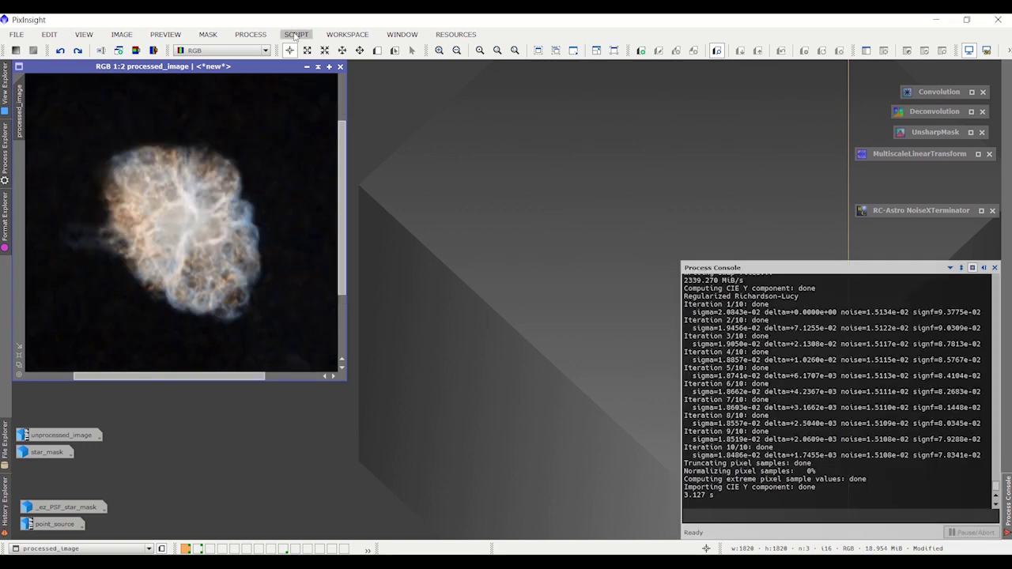
- Run ExtractWaveletLayers on processed_image with 5 layers and the residual layer extracted
{"action": "left_click", "coordinate": [296, 34]}
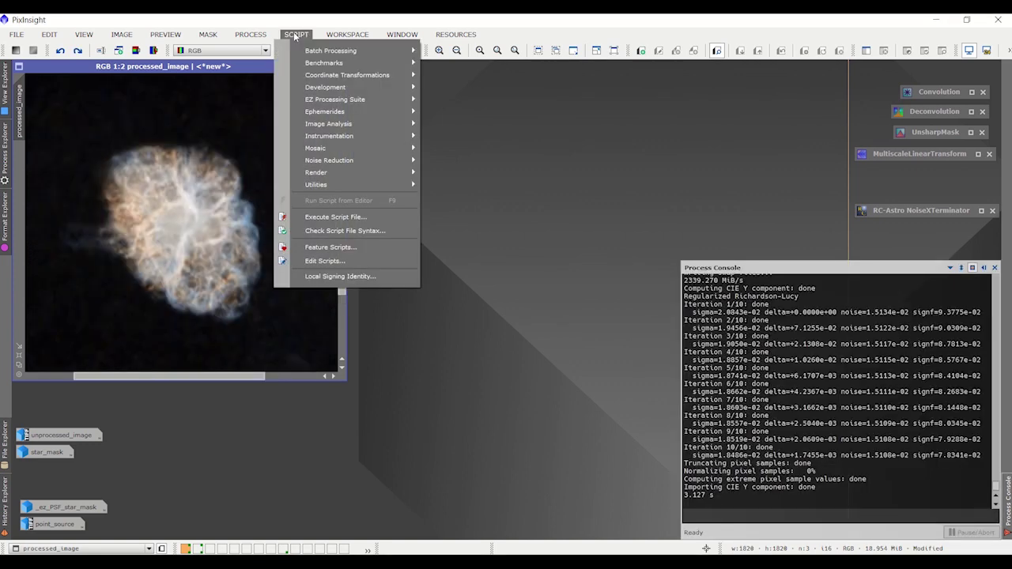
{"action": "mouse_move", "coordinate": [331, 126]}
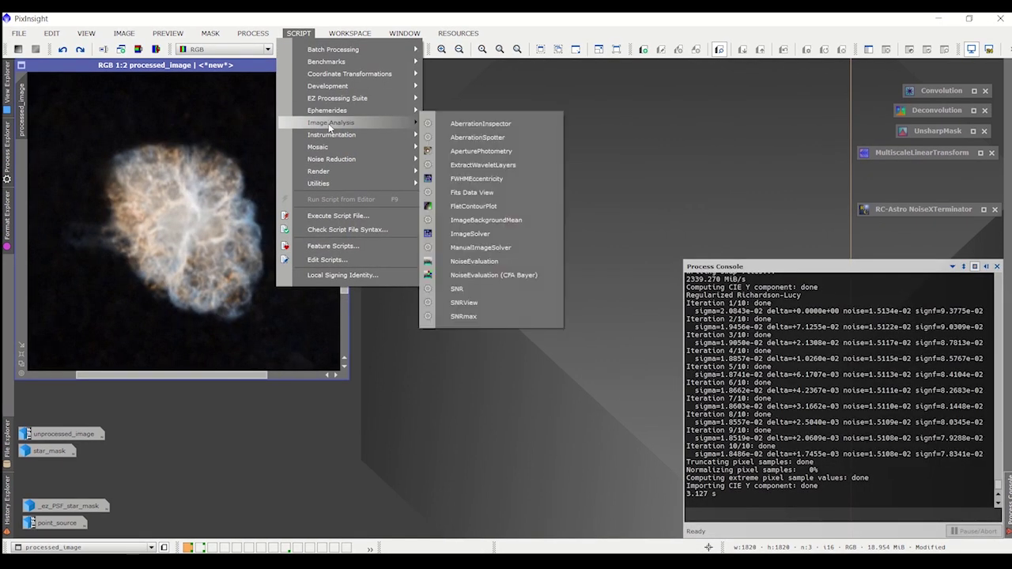
{"action": "left_click", "coordinate": [476, 165]}
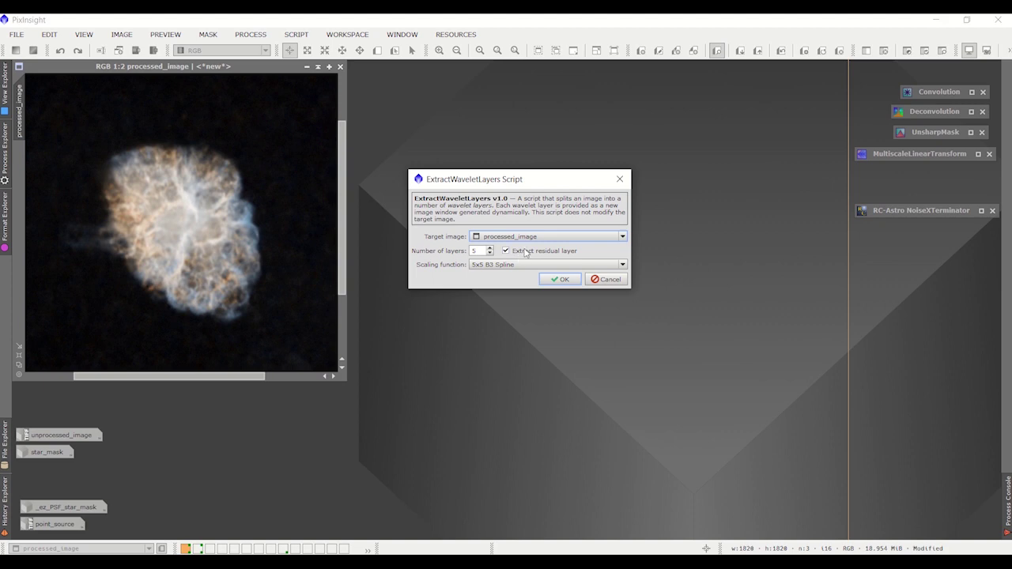
{"action": "left_click", "coordinate": [559, 279]}
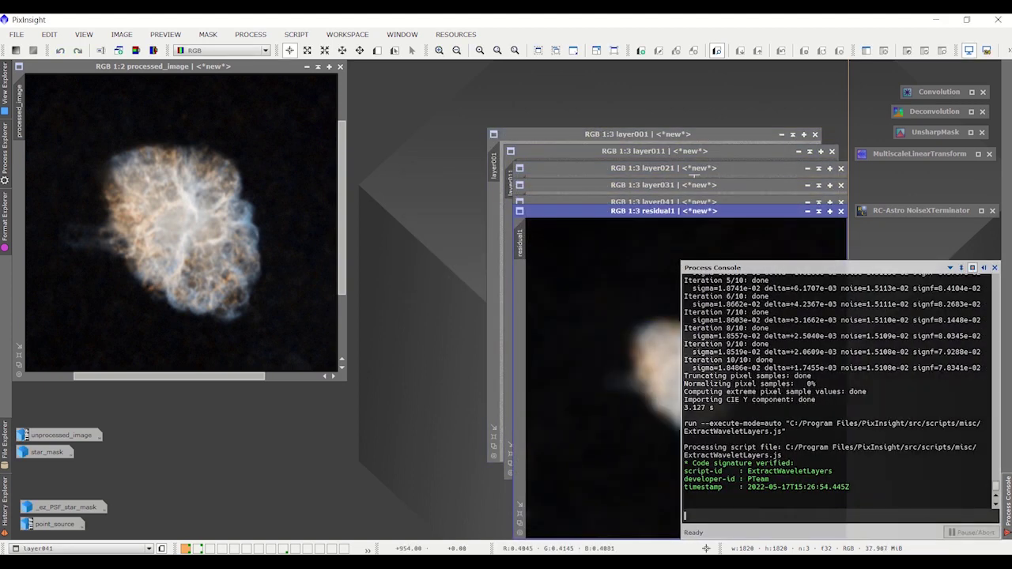
- Stack the residual1 and layer041 through layer001 windows on the left of the workspace
{"action": "left_click_drag", "start_coordinate": [707, 211], "coordinate": [354, 224]}
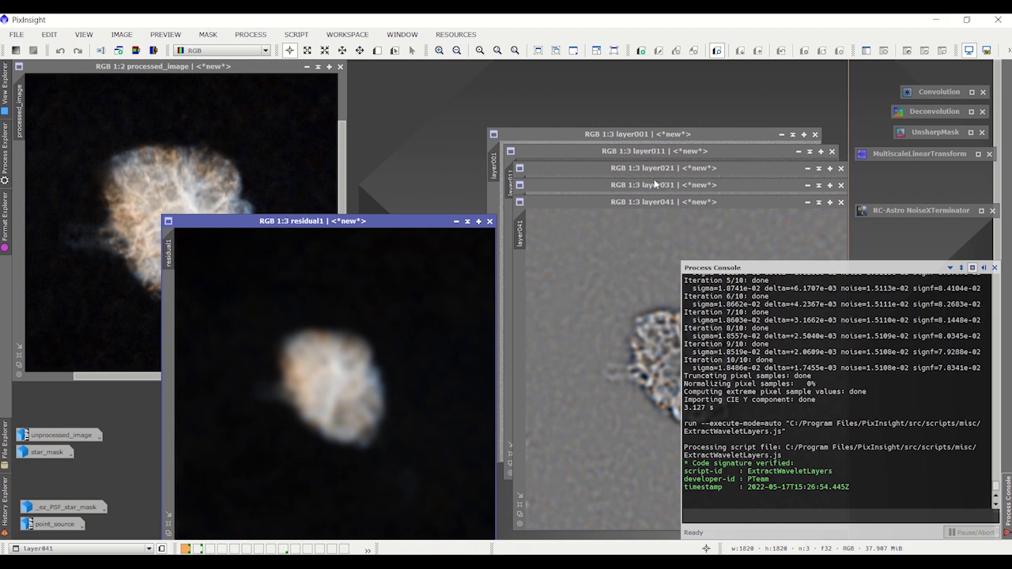
{"action": "left_click_drag", "start_coordinate": [654, 202], "coordinate": [318, 168]}
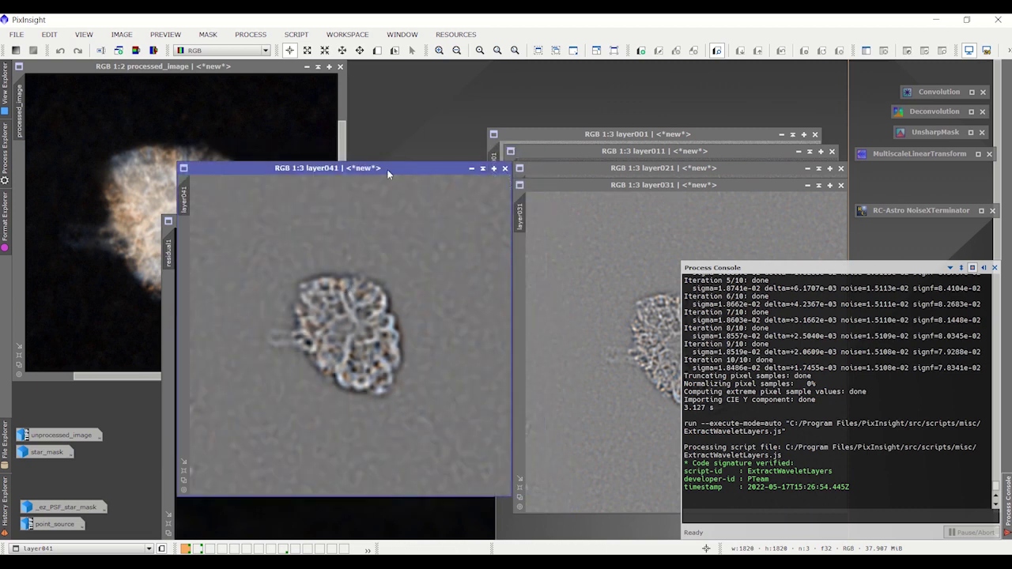
{"action": "left_click_drag", "start_coordinate": [387, 174], "coordinate": [299, 190]}
{"action": "left_click_drag", "start_coordinate": [675, 185], "coordinate": [350, 187]}
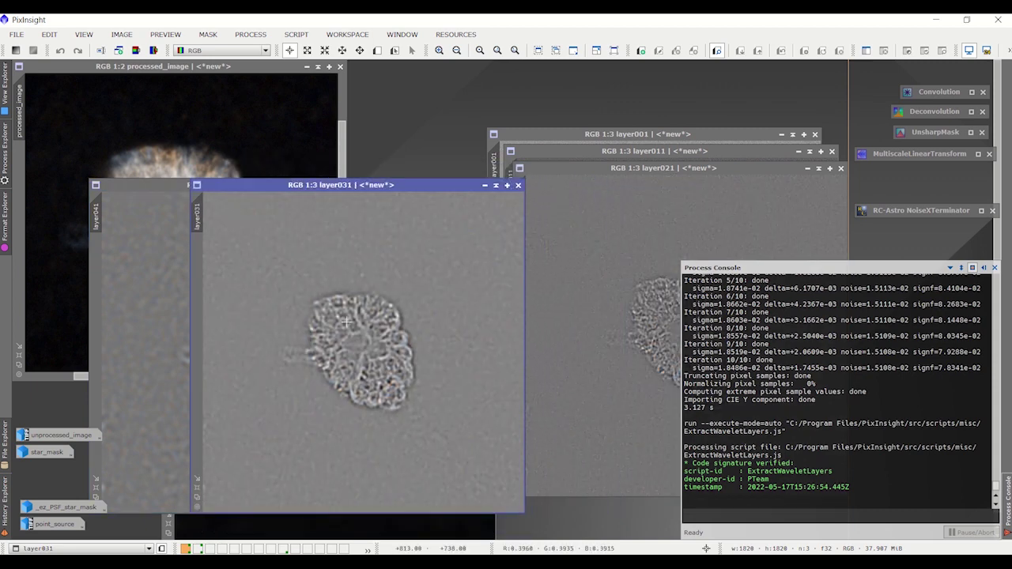
{"action": "left_click_drag", "start_coordinate": [664, 169], "coordinate": [401, 186]}
{"action": "left_click_drag", "start_coordinate": [718, 146], "coordinate": [479, 180]}
{"action": "left_click_drag", "start_coordinate": [673, 135], "coordinate": [493, 185]}
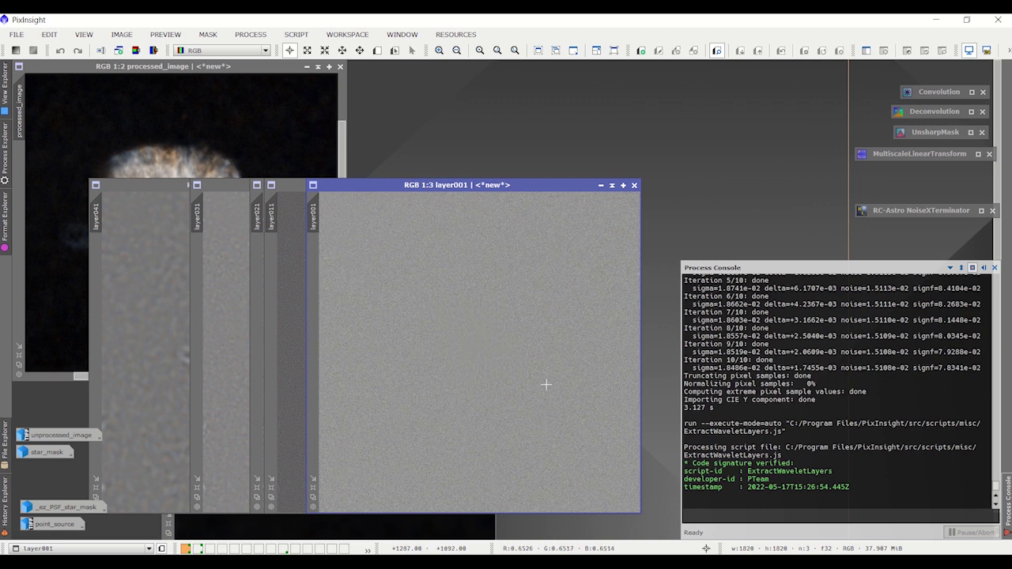
{"action": "left_click_drag", "start_coordinate": [523, 185], "coordinate": [556, 185]}
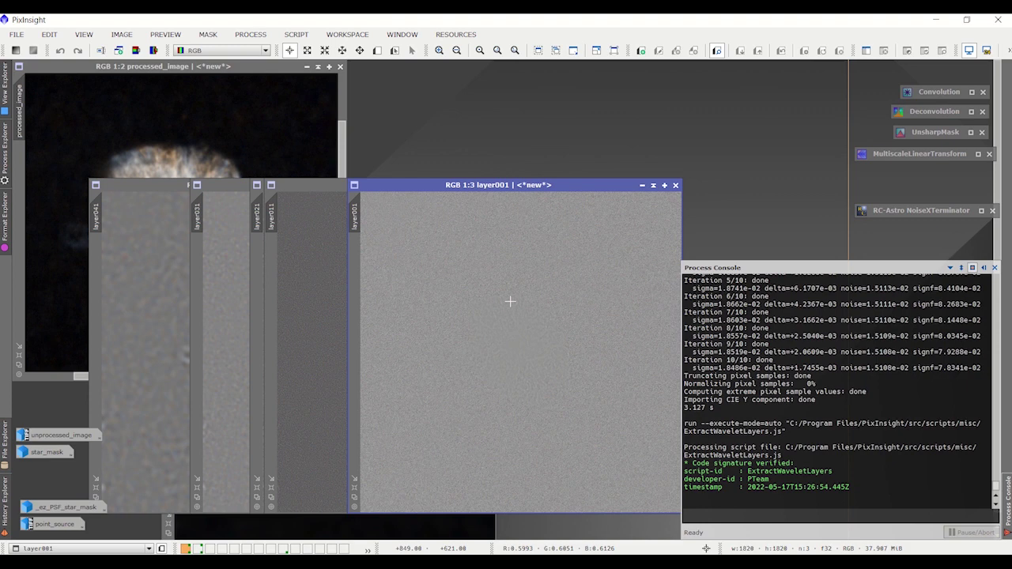
- Fan layer021, layer031 and layer041 out beside the stack and bring residual1 forward
{"action": "left_click", "coordinate": [328, 186]}
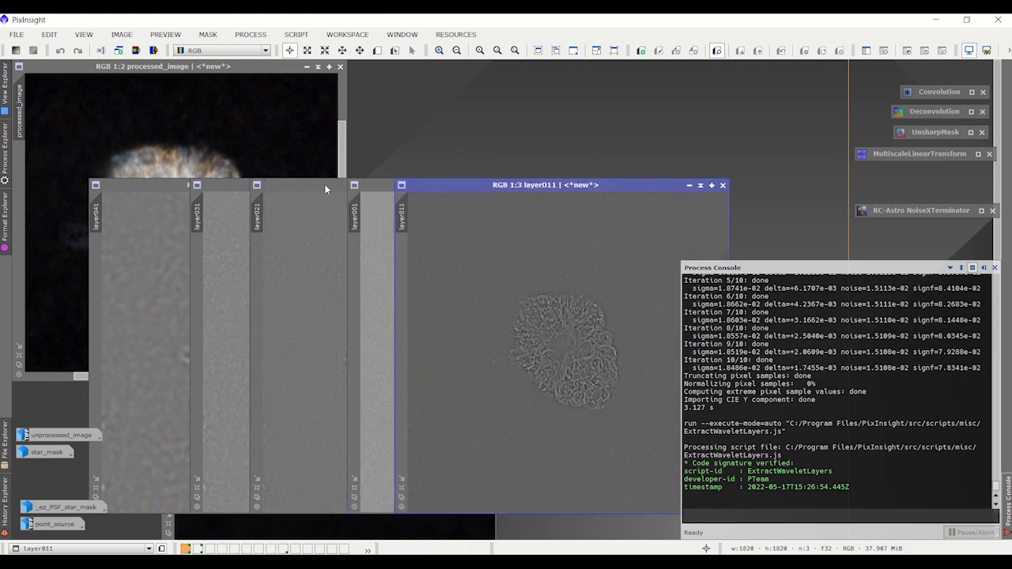
{"action": "left_click", "coordinate": [324, 184]}
{"action": "left_click_drag", "start_coordinate": [325, 184], "coordinate": [474, 188]}
{"action": "left_click", "coordinate": [315, 187]}
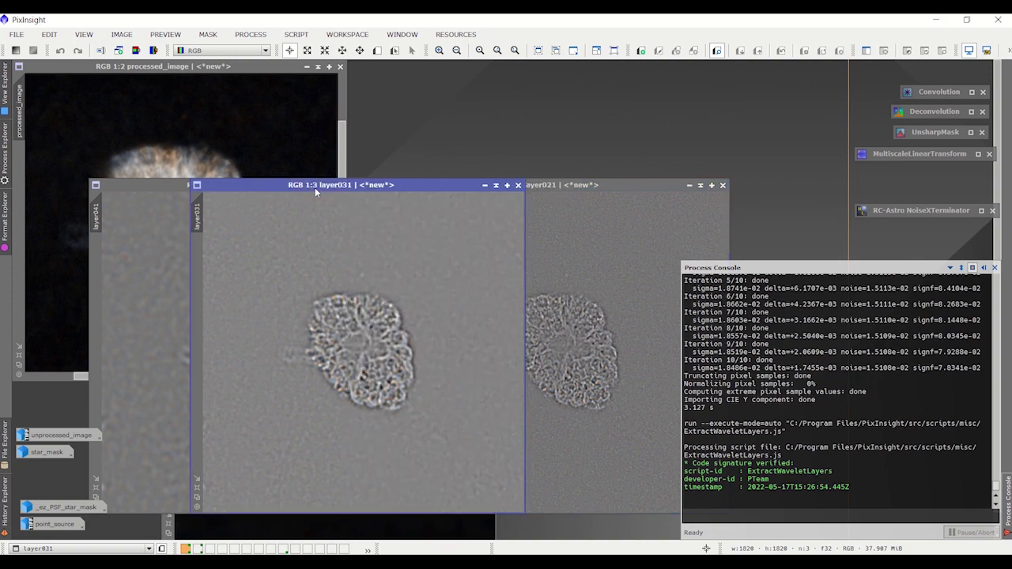
{"action": "left_click_drag", "start_coordinate": [324, 190], "coordinate": [470, 201]}
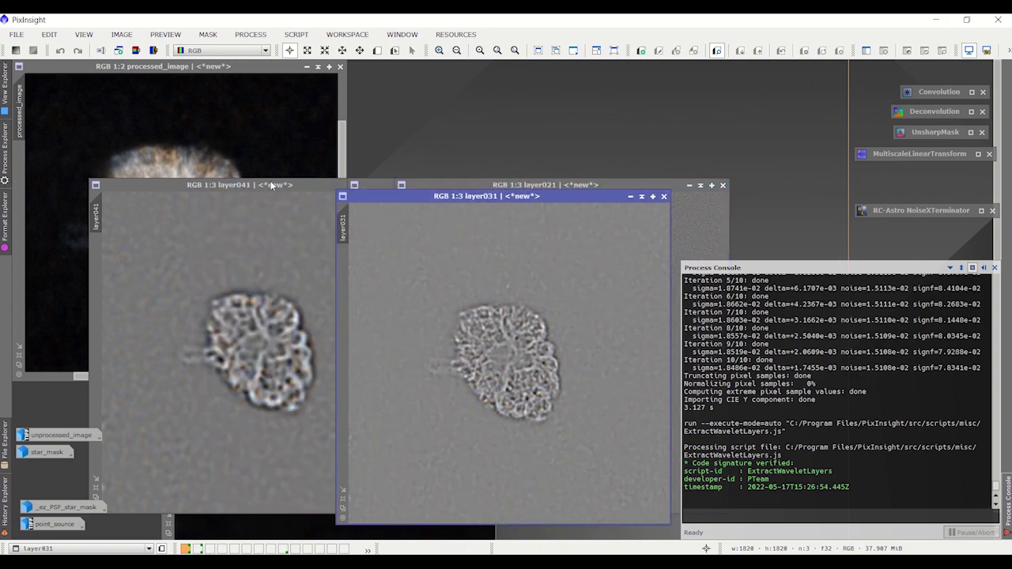
{"action": "left_click_drag", "start_coordinate": [271, 185], "coordinate": [497, 196]}
{"action": "left_click_drag", "start_coordinate": [300, 219], "coordinate": [282, 207]}
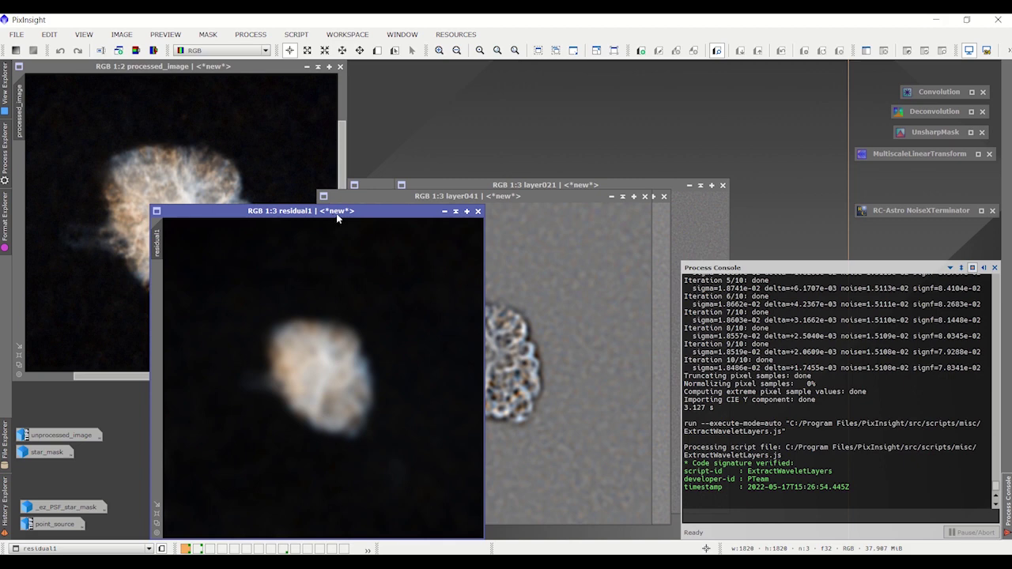
- Shift residual1, layer041, layer031 and layer021 left, leaving layer011 and layer001 side by side
{"action": "left_click_drag", "start_coordinate": [333, 219], "coordinate": [324, 193]}
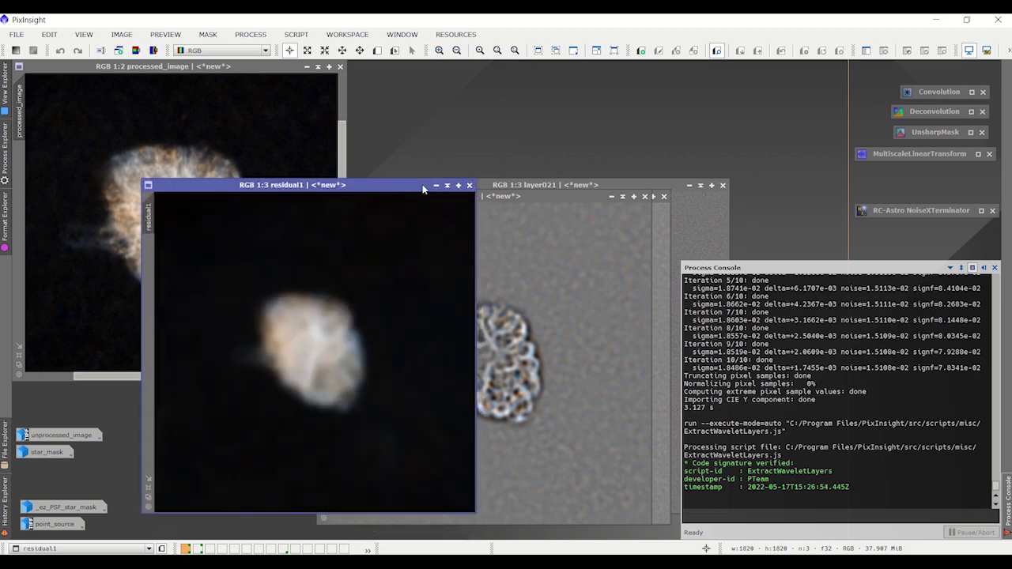
{"action": "left_click_drag", "start_coordinate": [410, 190], "coordinate": [360, 199]}
{"action": "left_click_drag", "start_coordinate": [481, 195], "coordinate": [214, 196]}
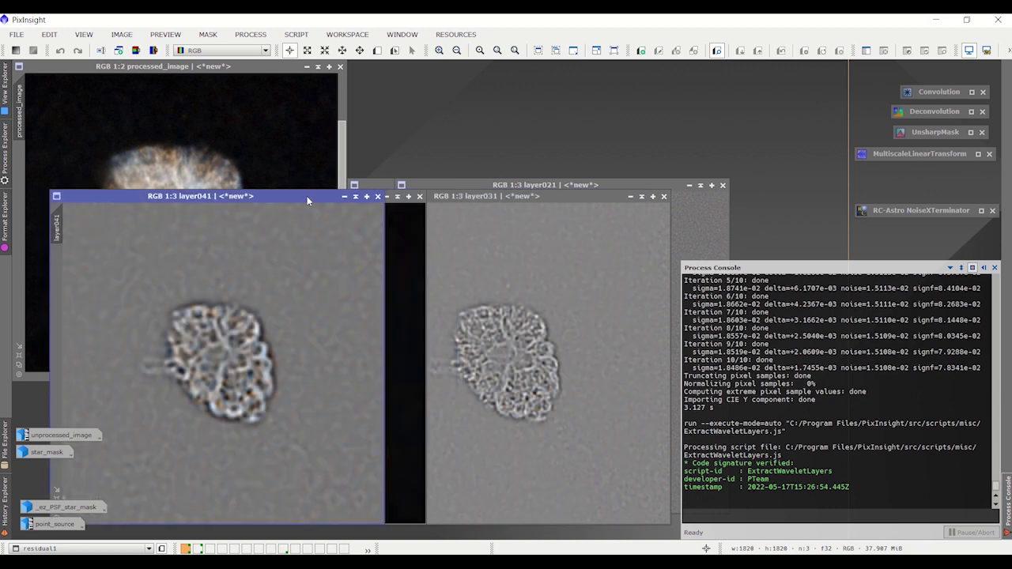
{"action": "left_click_drag", "start_coordinate": [518, 196], "coordinate": [274, 195]}
{"action": "left_click_drag", "start_coordinate": [589, 185], "coordinate": [272, 185]}
{"action": "left_click_drag", "start_coordinate": [556, 195], "coordinate": [232, 196]}
{"action": "mouse_move", "coordinate": [600, 189]}
{"action": "left_mouse_down"}
{"action": "mouse_move", "coordinate": [521, 189]}
{"action": "mouse_move", "coordinate": [586, 189]}
{"action": "left_mouse_up"}
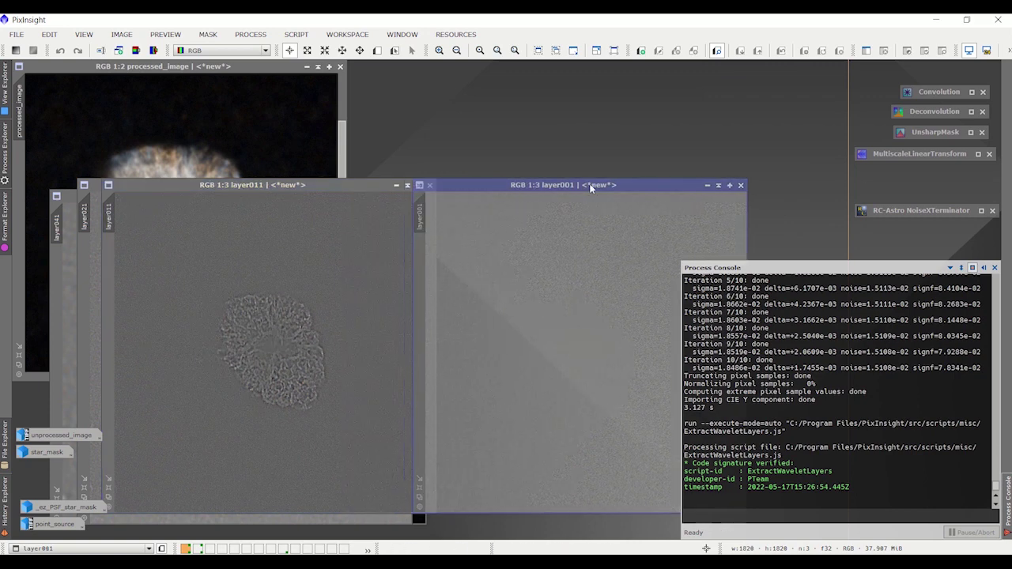
{"action": "left_click_drag", "start_coordinate": [354, 188], "coordinate": [301, 188]}
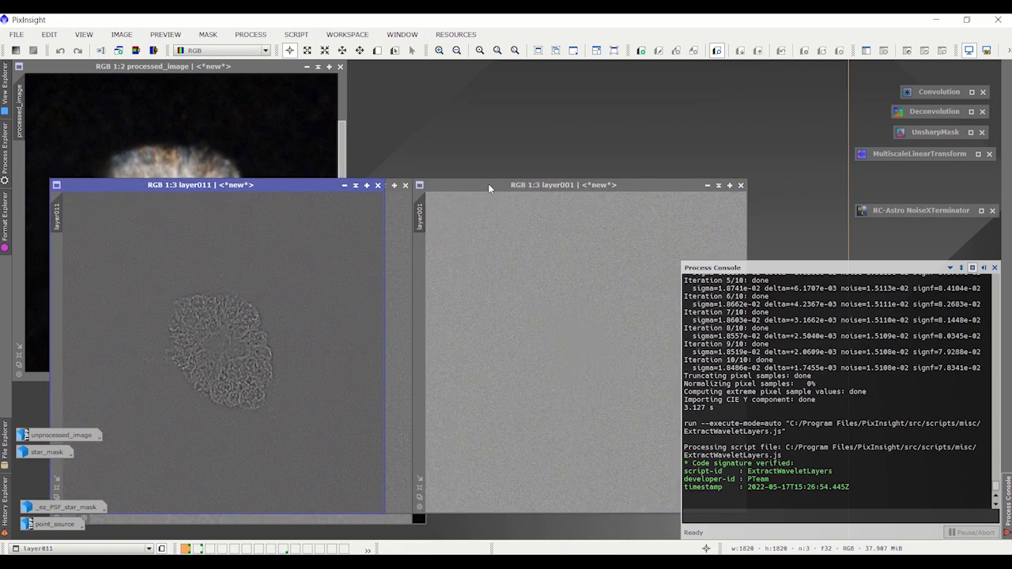
{"action": "left_click_drag", "start_coordinate": [492, 190], "coordinate": [466, 191]}
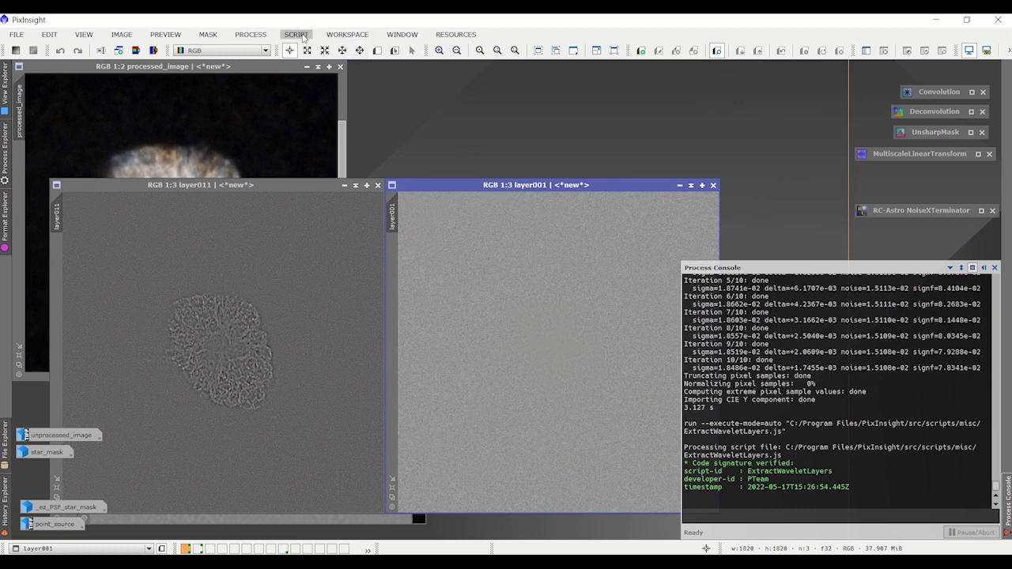
- Run the SNR script on layer001, about 17.5–17.8 dB per channel
{"action": "left_click", "coordinate": [296, 34]}
{"action": "mouse_move", "coordinate": [331, 148]}
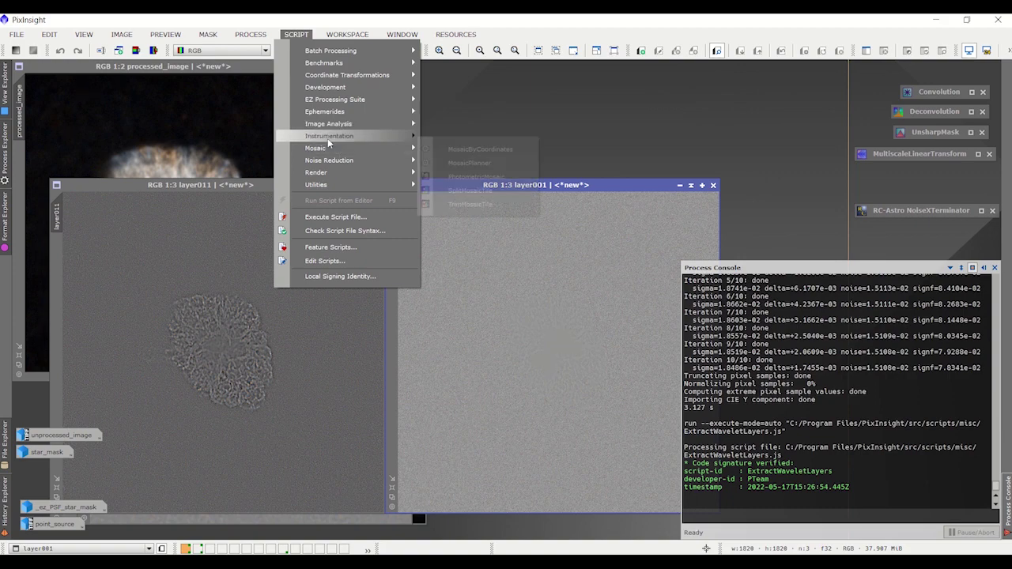
{"action": "mouse_move", "coordinate": [355, 124]}
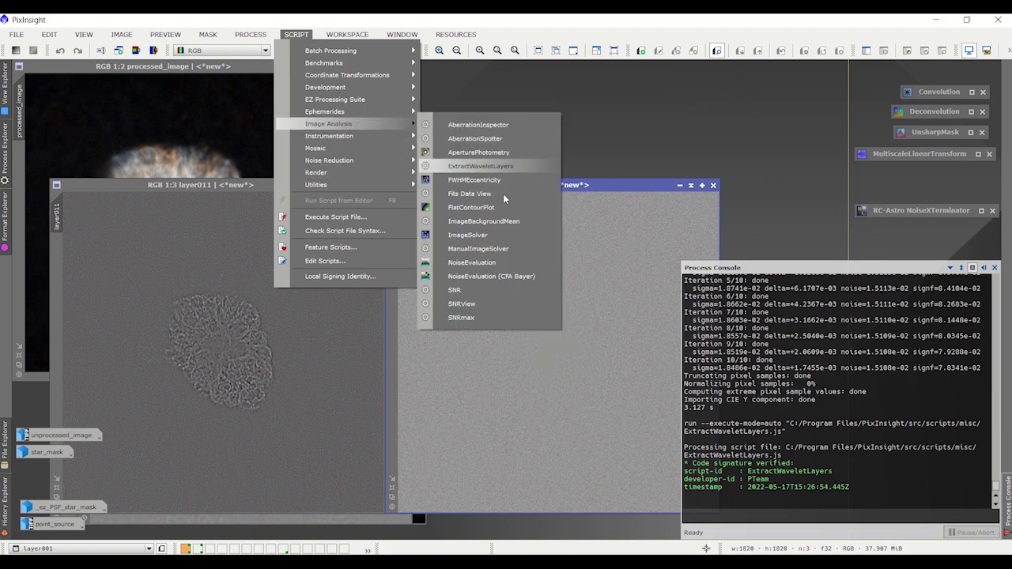
{"action": "left_click", "coordinate": [490, 289]}
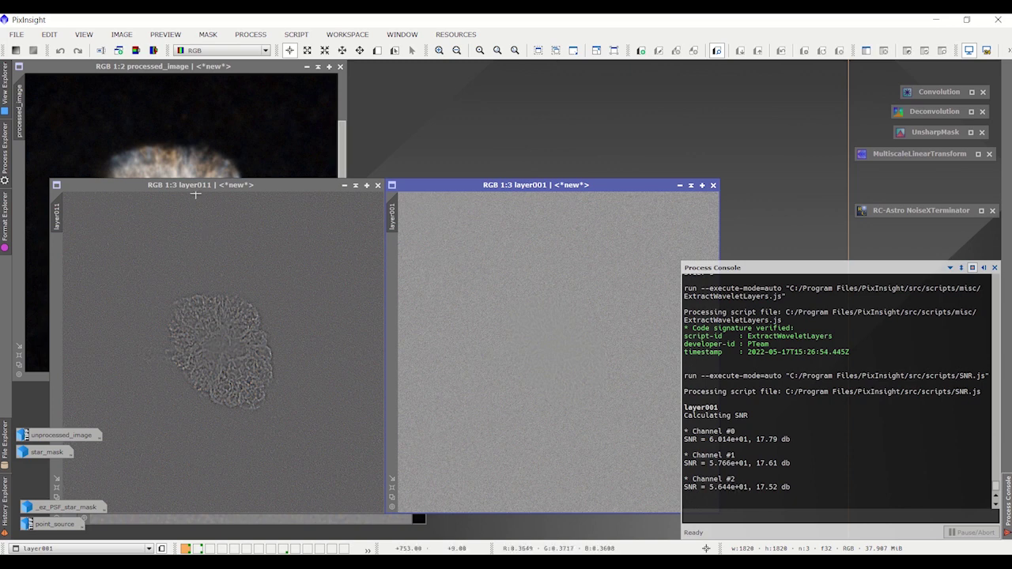
- Make layer011 active and run the SNR script on it, about 27.5–28.2 dB
{"action": "left_click", "coordinate": [222, 192]}
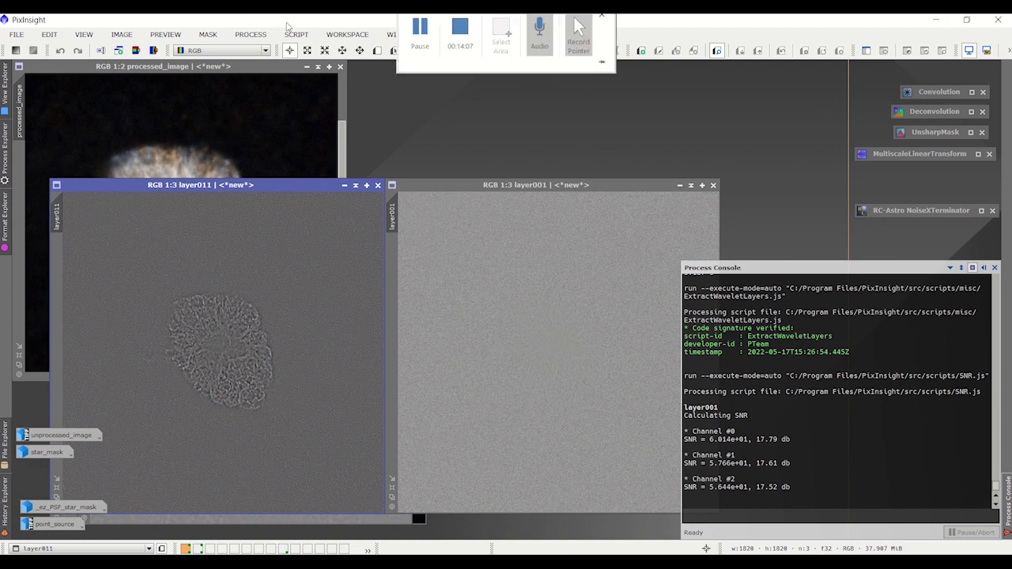
{"action": "left_click", "coordinate": [293, 35]}
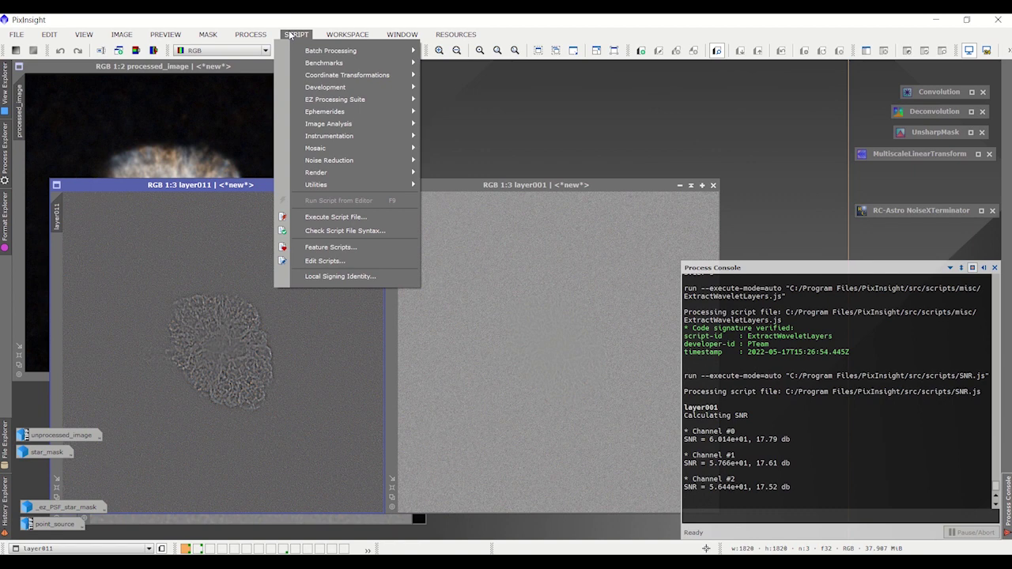
{"action": "mouse_move", "coordinate": [343, 125]}
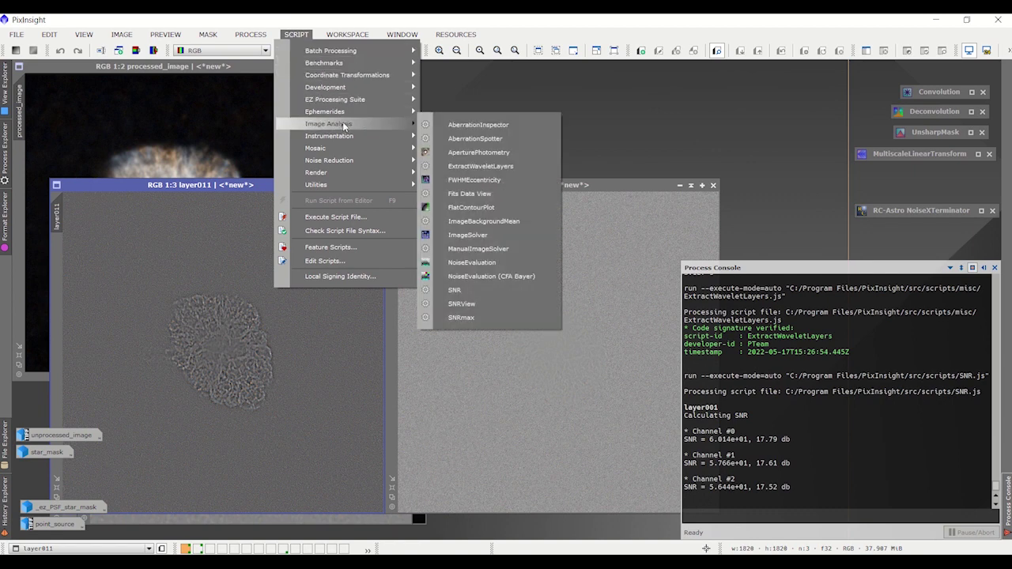
{"action": "left_click", "coordinate": [471, 289]}
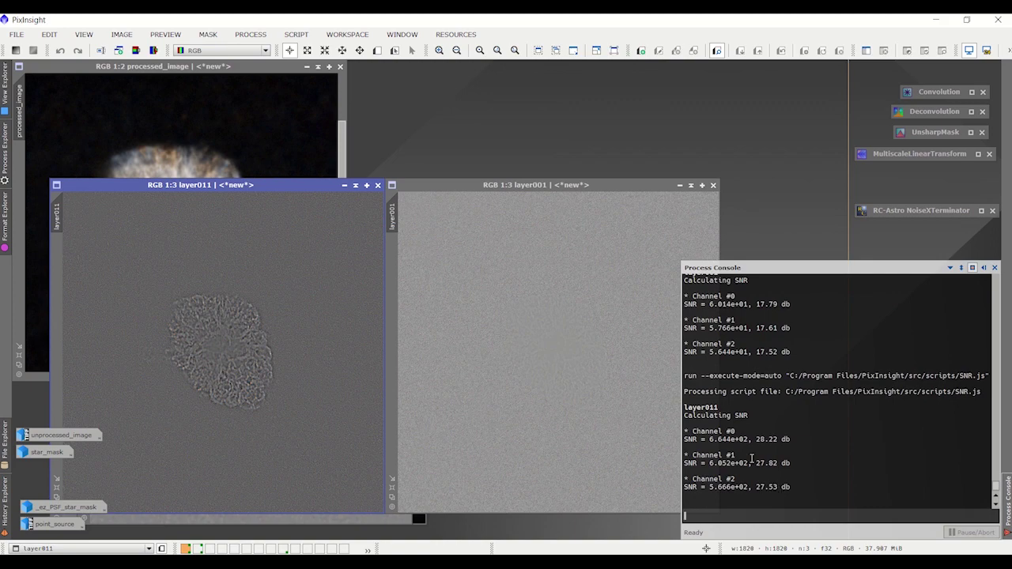
- Move layer011 and layer021 aside and minimize layer031 and layer041 to uncover residual1
{"action": "left_click_drag", "start_coordinate": [220, 188], "coordinate": [492, 199]}
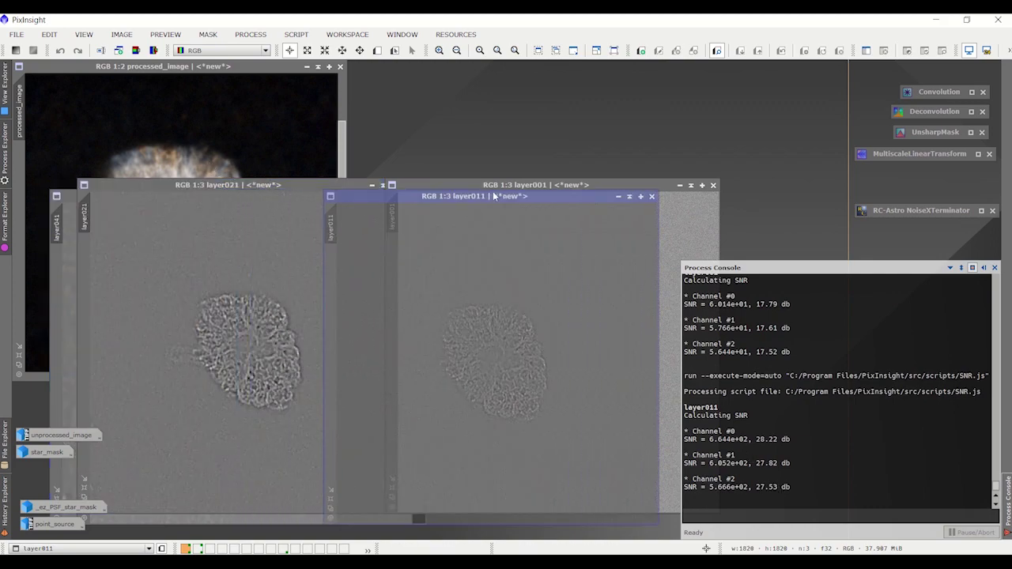
{"action": "left_click_drag", "start_coordinate": [210, 185], "coordinate": [256, 207]}
{"action": "left_click", "coordinate": [317, 211]}
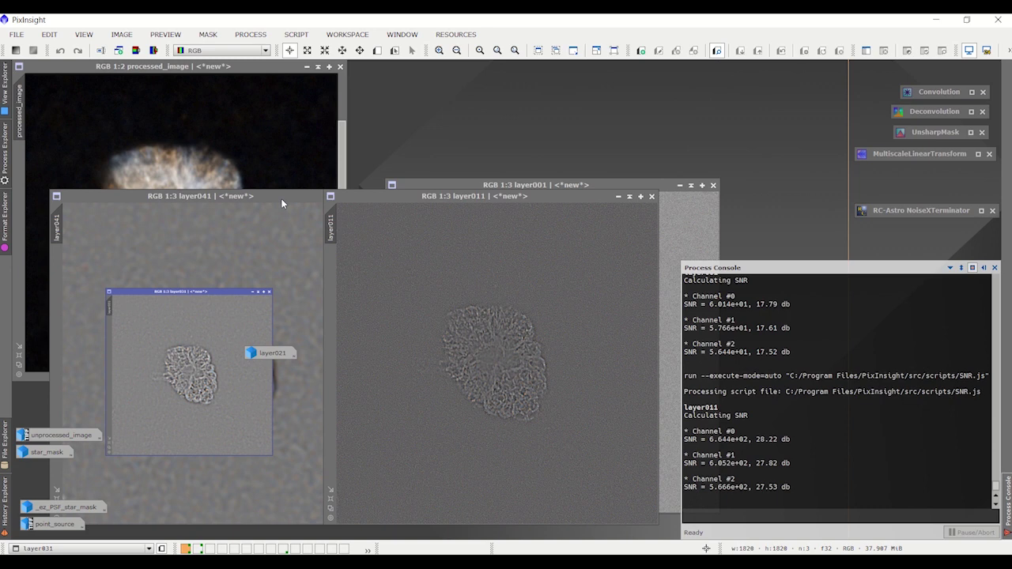
{"action": "left_click_drag", "start_coordinate": [325, 196], "coordinate": [392, 120]}
{"action": "left_click", "coordinate": [284, 226]}
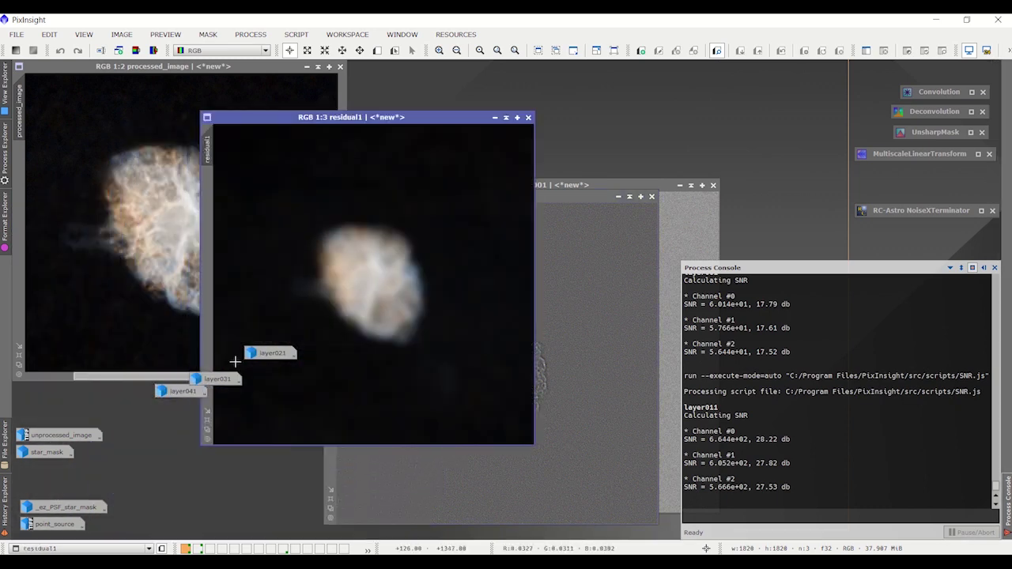
- Run the SNR script on residual1, about 88.1–89.6 dB per channel
{"action": "left_click", "coordinate": [295, 34]}
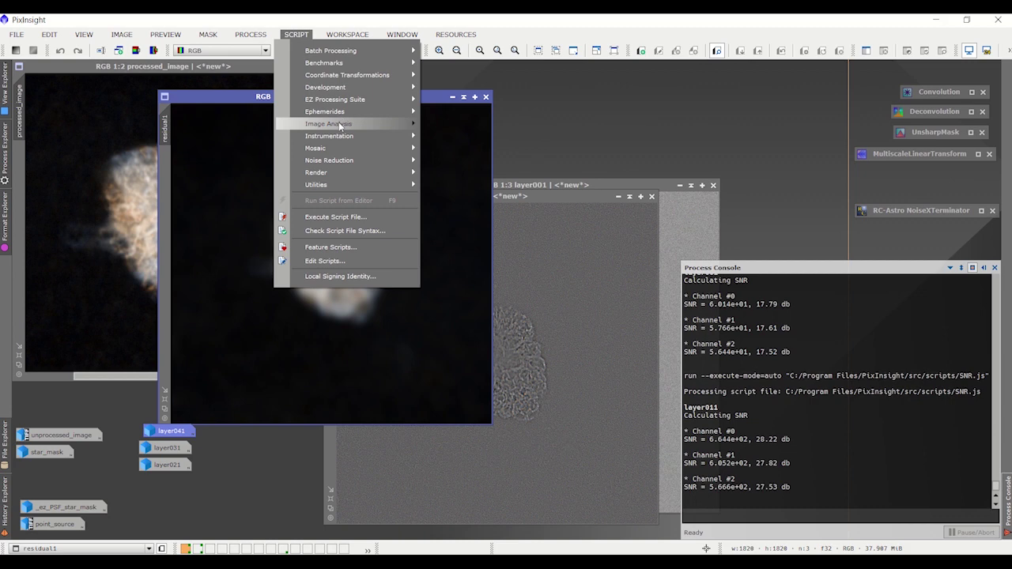
{"action": "mouse_move", "coordinate": [339, 123]}
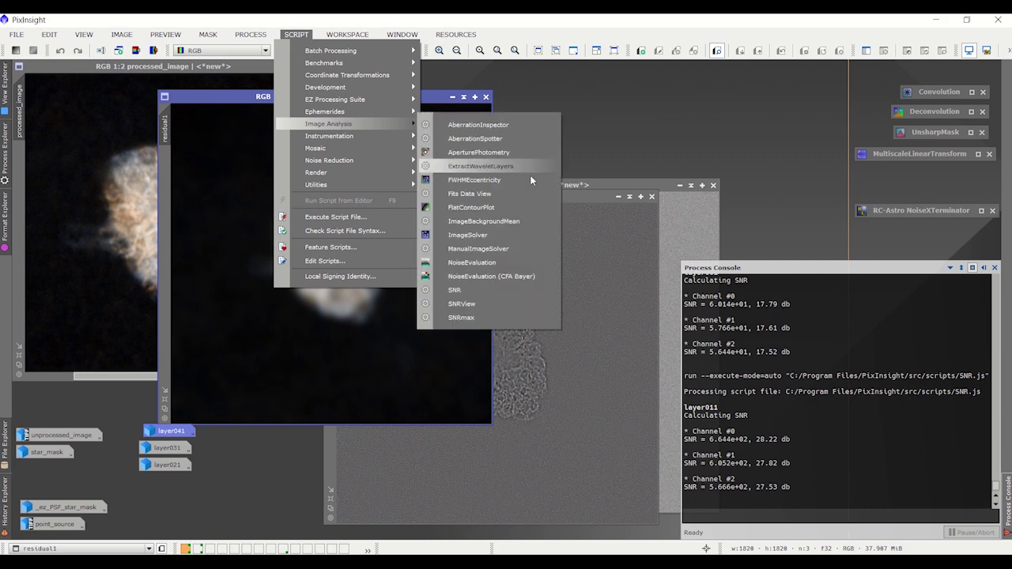
{"action": "left_click", "coordinate": [455, 290]}
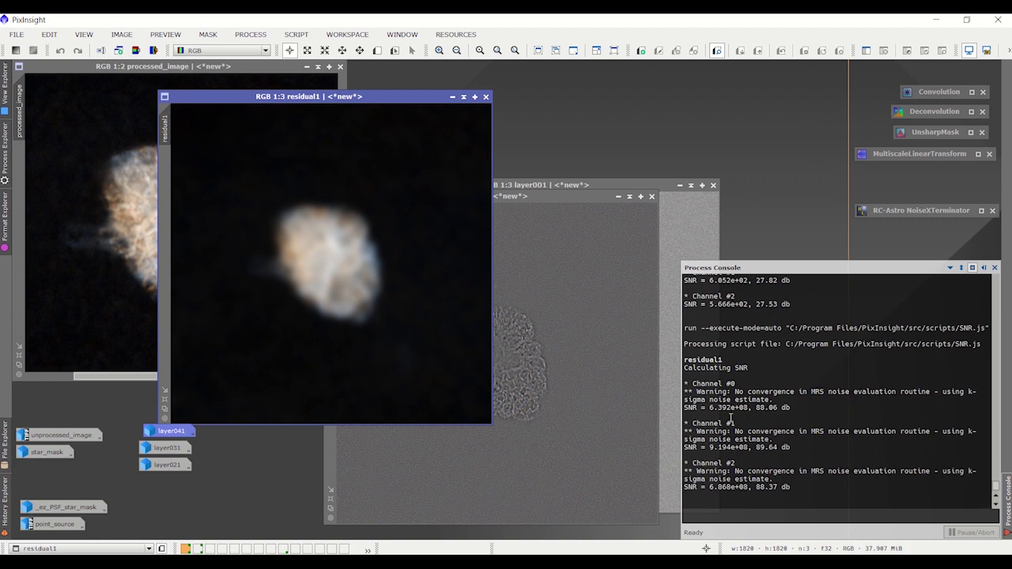
- Reposition the residual1 window and bring layer001 forward, moving it up and left
{"action": "left_click_drag", "start_coordinate": [369, 97], "coordinate": [338, 139]}
{"action": "left_click", "coordinate": [586, 184]}
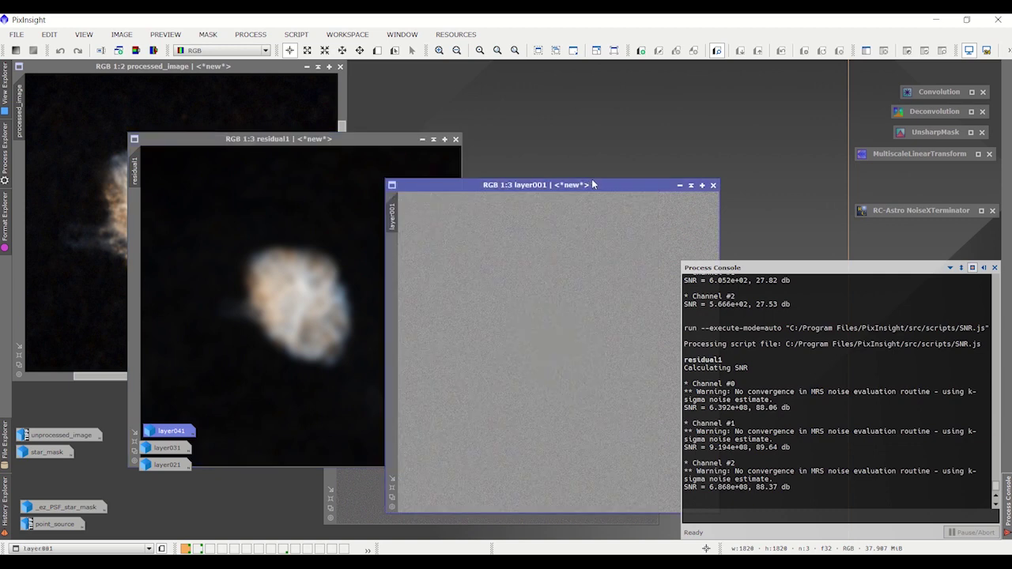
{"action": "left_click_drag", "start_coordinate": [558, 188], "coordinate": [497, 150]}
{"action": "left_click", "coordinate": [296, 35]}
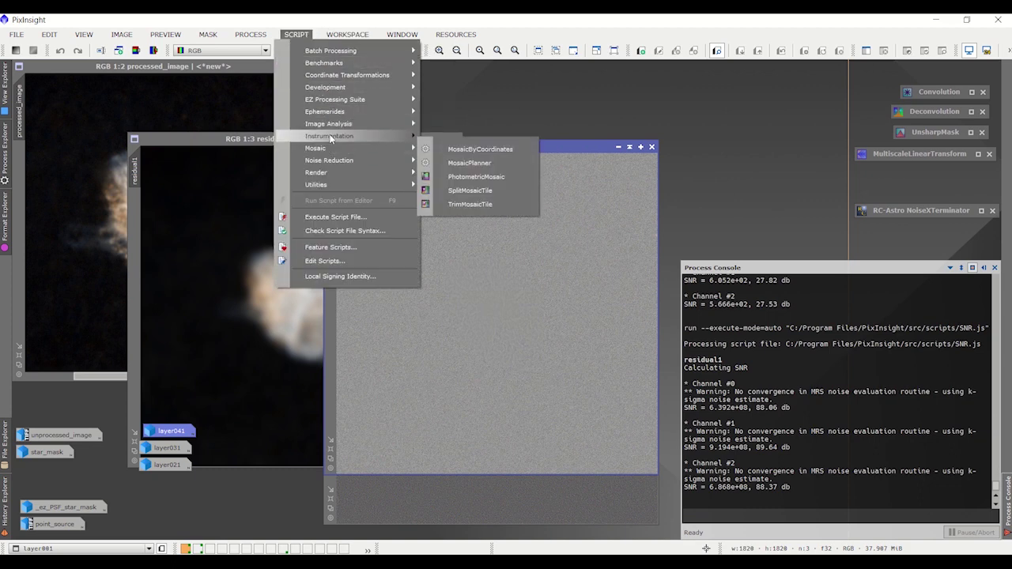
- Run NoiseEvaluation on layer001 and move its window to the right
{"action": "mouse_move", "coordinate": [332, 122]}
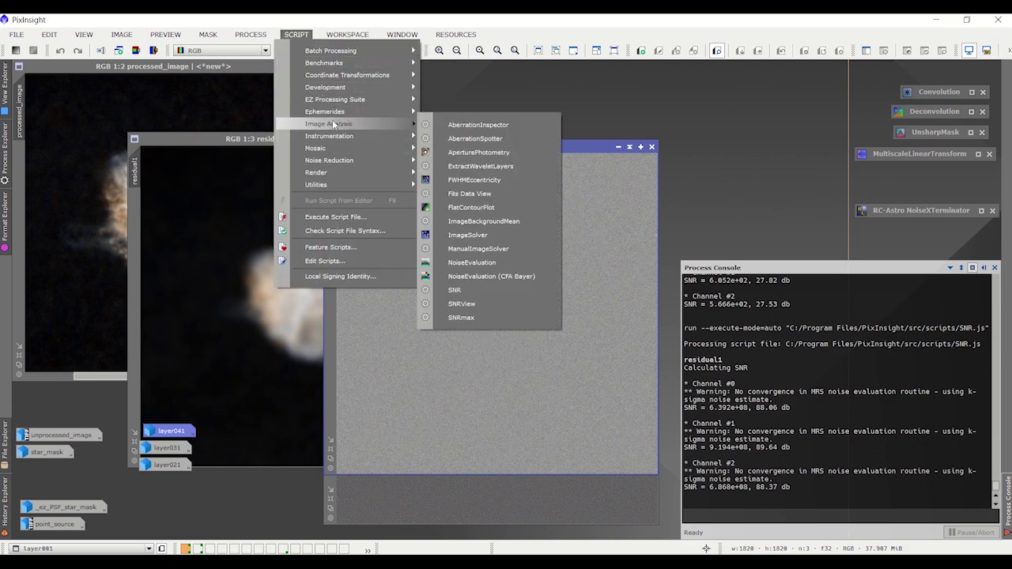
{"action": "left_click", "coordinate": [472, 262]}
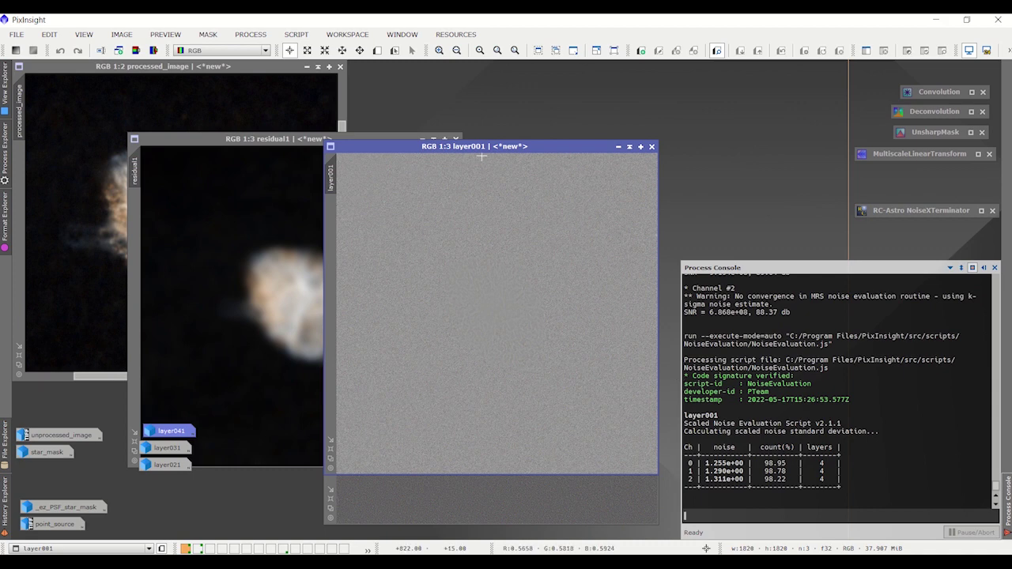
{"action": "left_click_drag", "start_coordinate": [506, 147], "coordinate": [698, 155]}
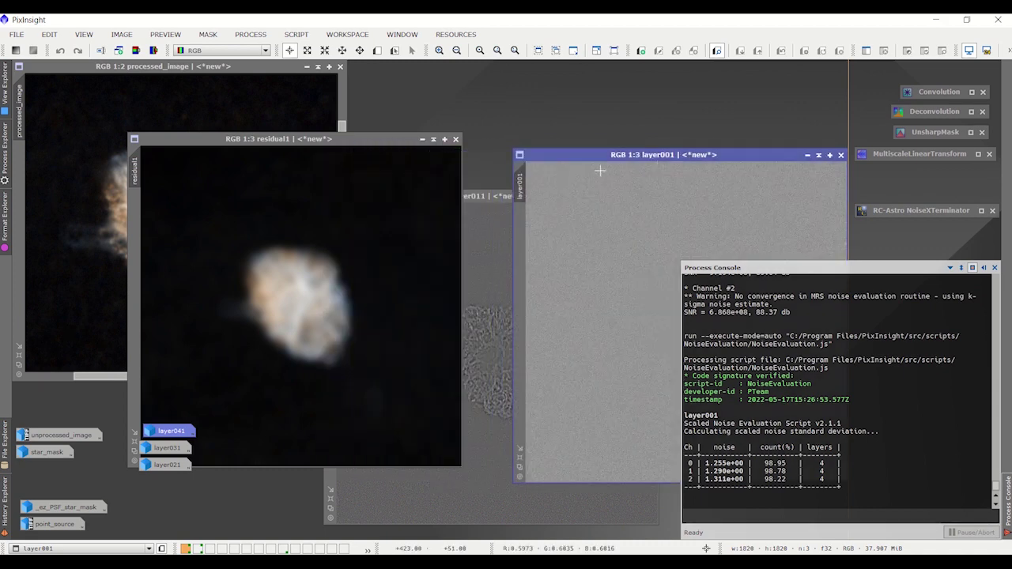
- Bring layer011 forward and run NoiseEvaluation on it
{"action": "left_click_drag", "start_coordinate": [477, 202], "coordinate": [298, 119]}
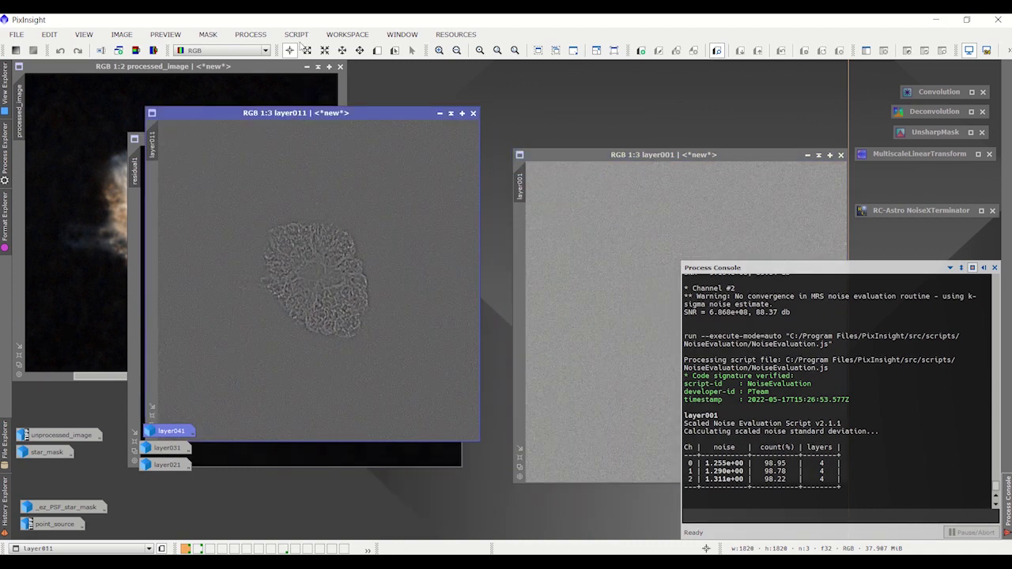
{"action": "left_click", "coordinate": [296, 34]}
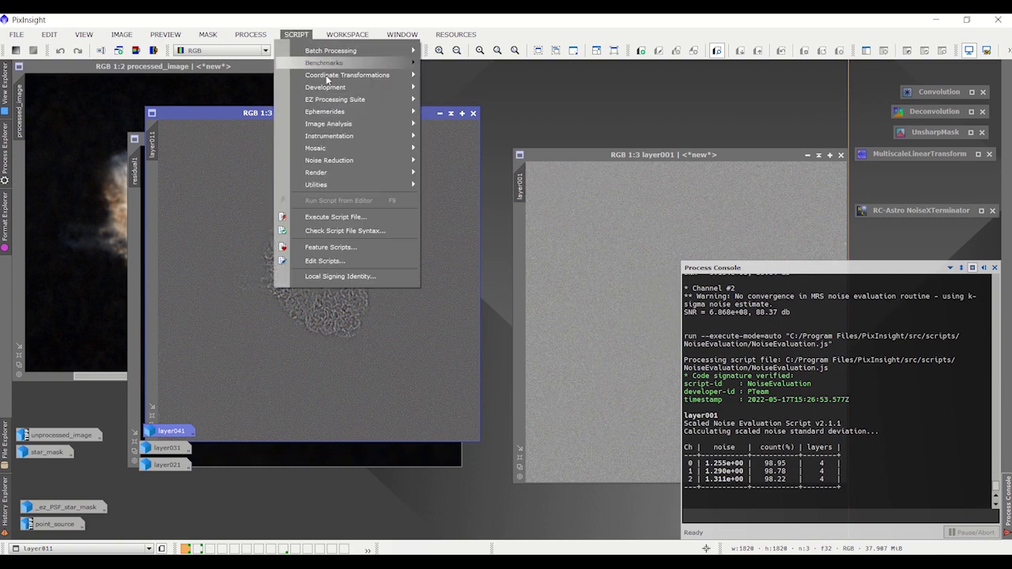
{"action": "mouse_move", "coordinate": [355, 124]}
{"action": "left_click", "coordinate": [483, 263]}
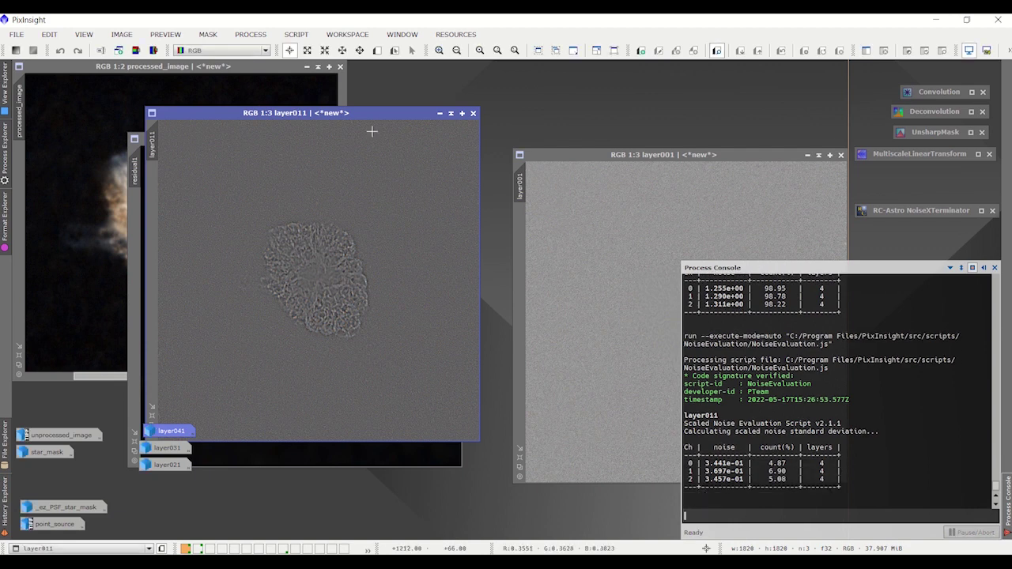
- Uncover residual1 and run NoiseEvaluation on it, about 7.2–9.5e-04 per channel
{"action": "left_click_drag", "start_coordinate": [310, 116], "coordinate": [544, 151]}
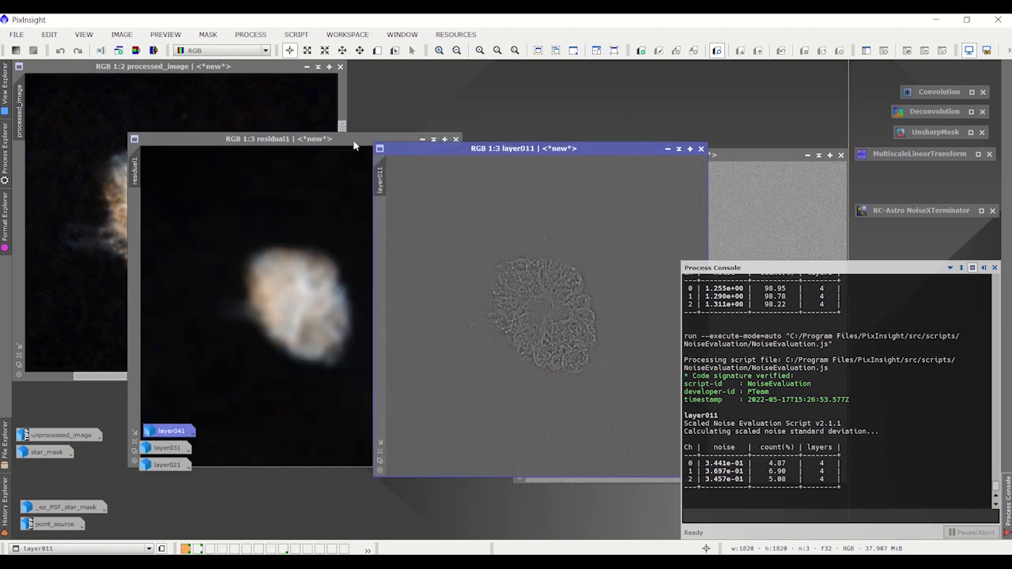
{"action": "left_click", "coordinate": [296, 35]}
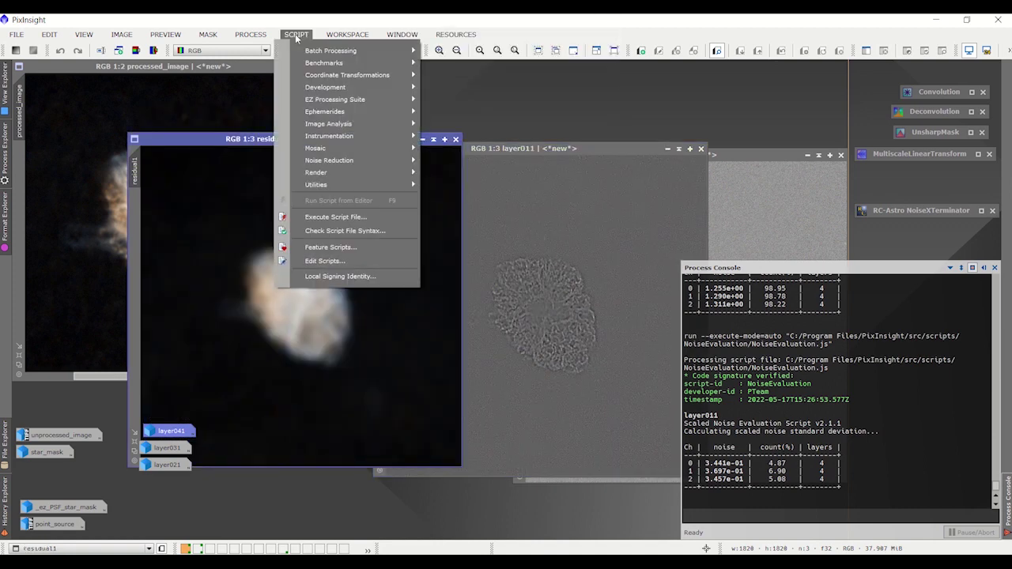
{"action": "mouse_move", "coordinate": [340, 122]}
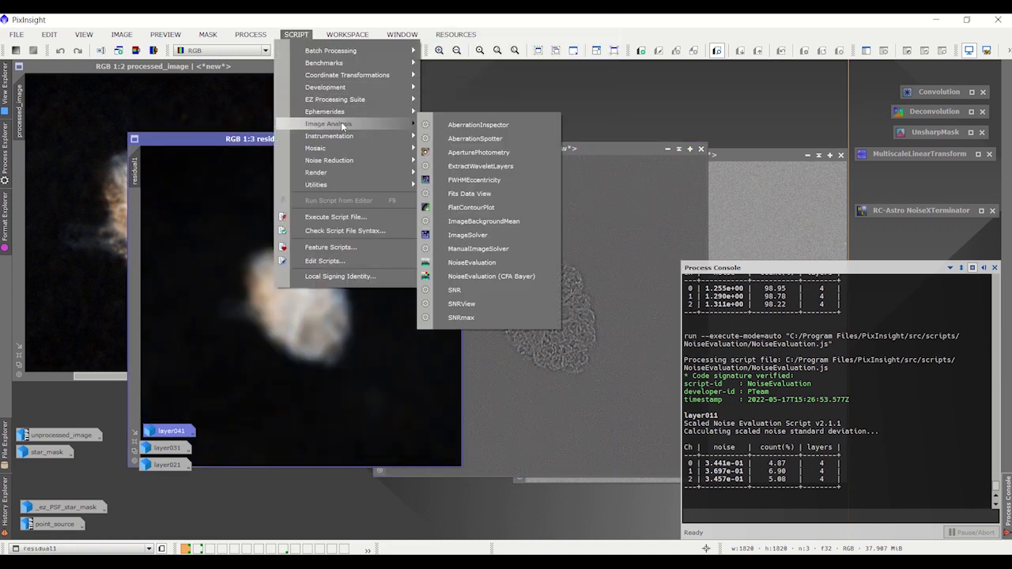
{"action": "left_click", "coordinate": [474, 263]}
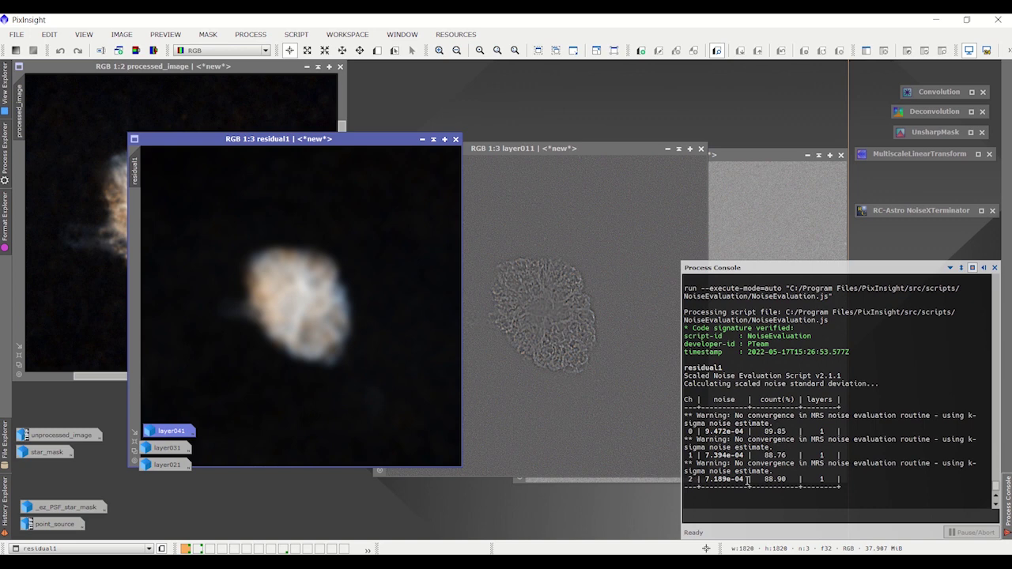
- Bring layer001 forward and place its window over residual1
{"action": "left_click", "coordinate": [751, 159]}
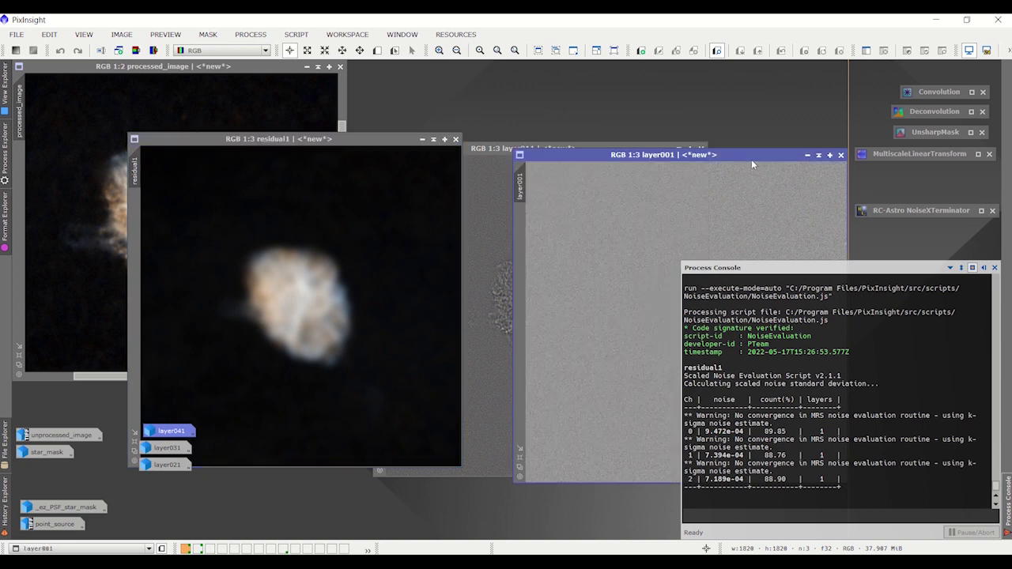
{"action": "left_click_drag", "start_coordinate": [751, 161], "coordinate": [639, 144]}
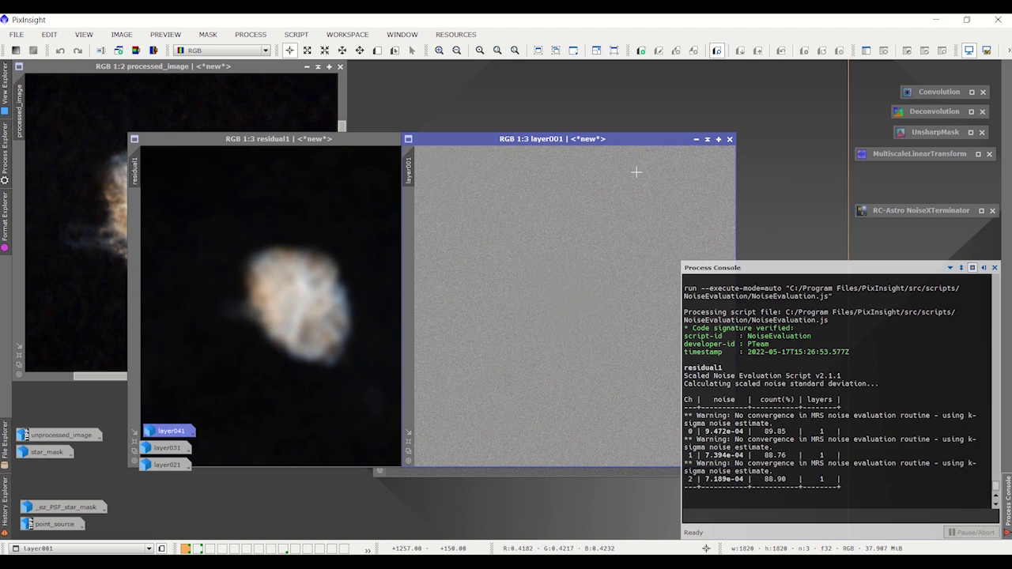
{"action": "scroll", "coordinate": [600, 298], "scroll_direction": "up", "scroll_amount": 1}
{"action": "scroll", "coordinate": [599, 298], "scroll_direction": "up", "scroll_amount": 1}
{"action": "scroll", "coordinate": [599, 298], "scroll_direction": "down", "scroll_amount": 1}
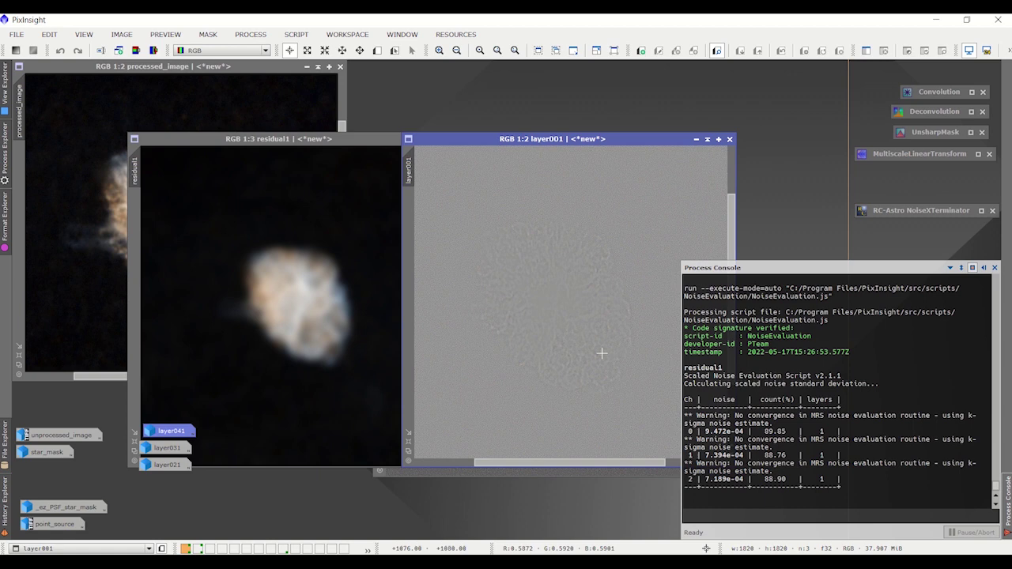
{"action": "scroll", "coordinate": [602, 353], "scroll_direction": "down", "scroll_amount": 1}
{"action": "left_click_drag", "start_coordinate": [612, 138], "coordinate": [439, 210]}
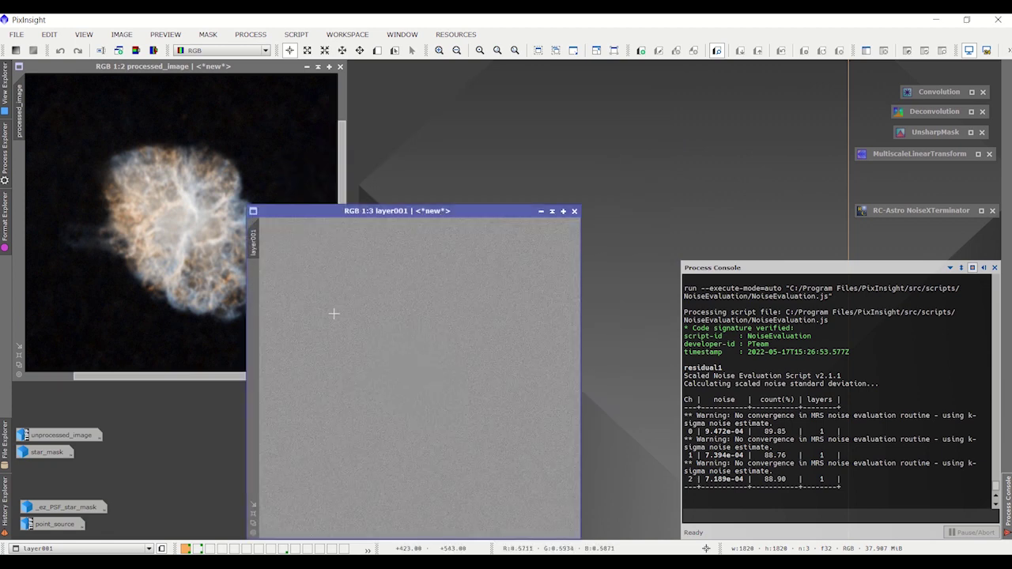
- Place layer001 beside processed_image and open the Process menu's list of categories
{"action": "left_click", "coordinate": [198, 79]}
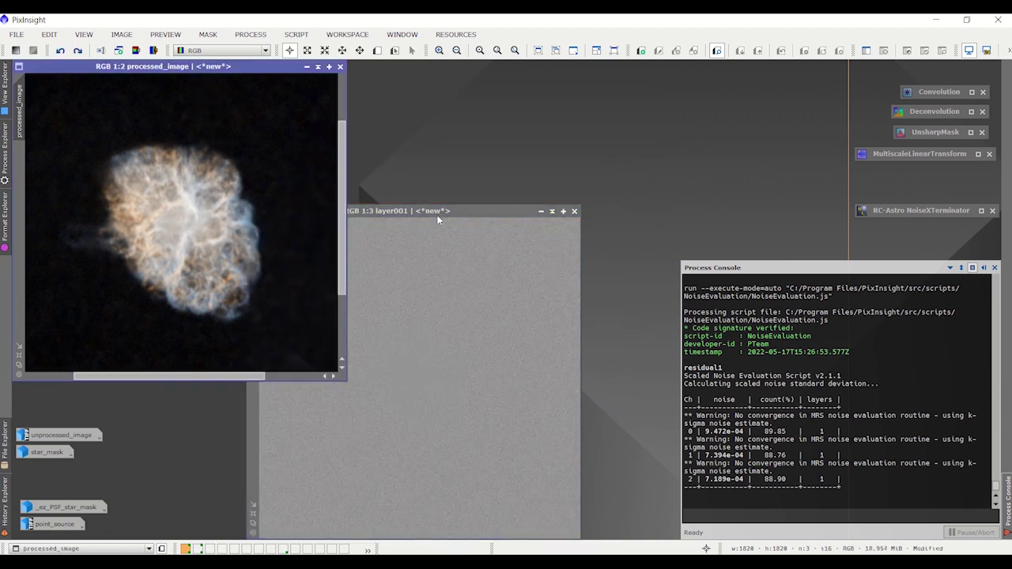
{"action": "left_click_drag", "start_coordinate": [437, 219], "coordinate": [358, 164]}
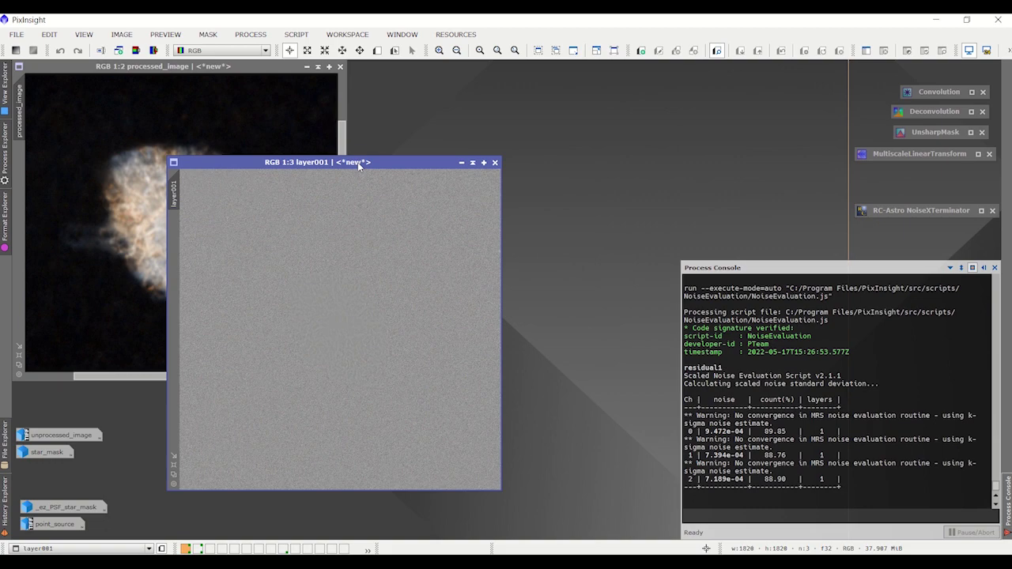
{"action": "left_click", "coordinate": [244, 36]}
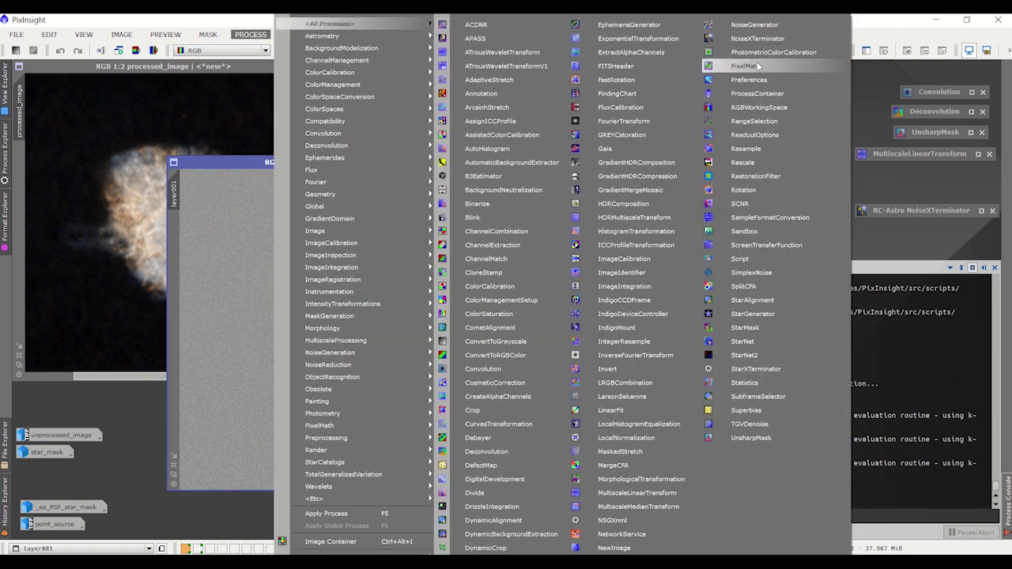
- Run PixelMath with expression processed_image-layer001, creating the new image Image715
{"action": "left_click", "coordinate": [757, 67]}
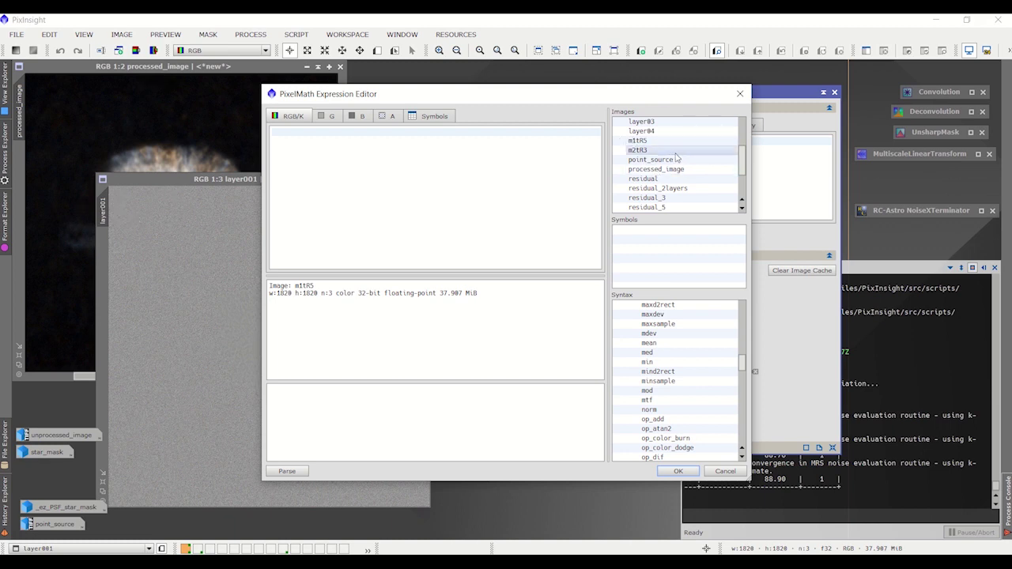
{"action": "scroll", "coordinate": [646, 146], "scroll_direction": "down", "scroll_amount": 1}
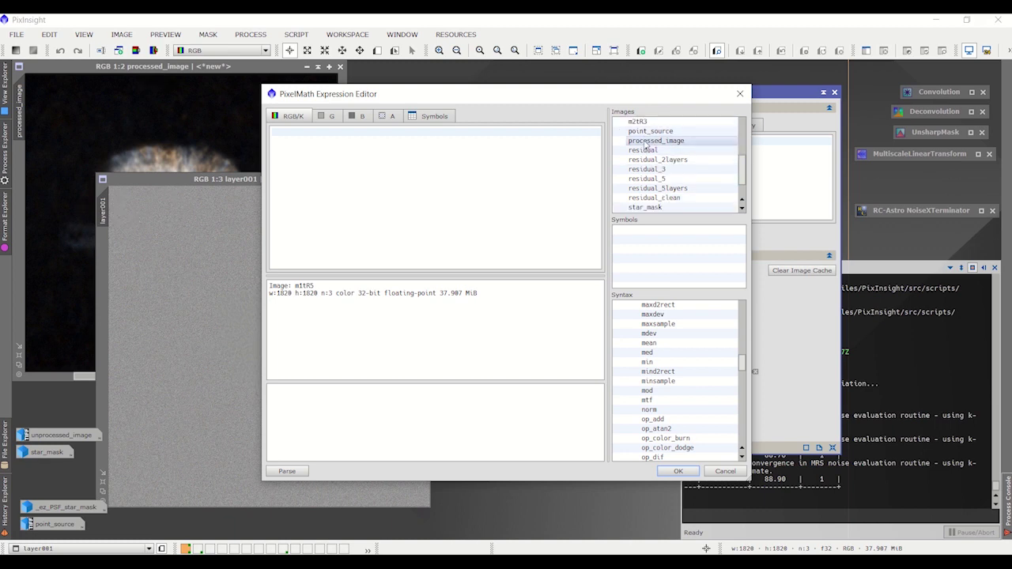
{"action": "double_click", "coordinate": [646, 140]}
{"action": "type", "text": "-"}
{"action": "scroll", "coordinate": [646, 146], "scroll_direction": "up", "scroll_amount": 5}
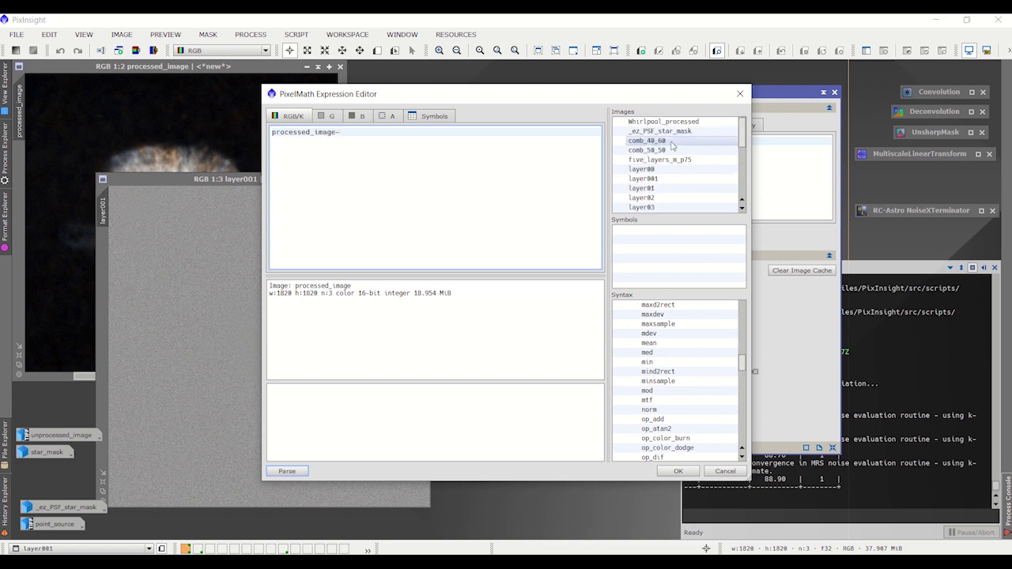
{"action": "left_click", "coordinate": [664, 180]}
{"action": "double_click", "coordinate": [664, 180]}
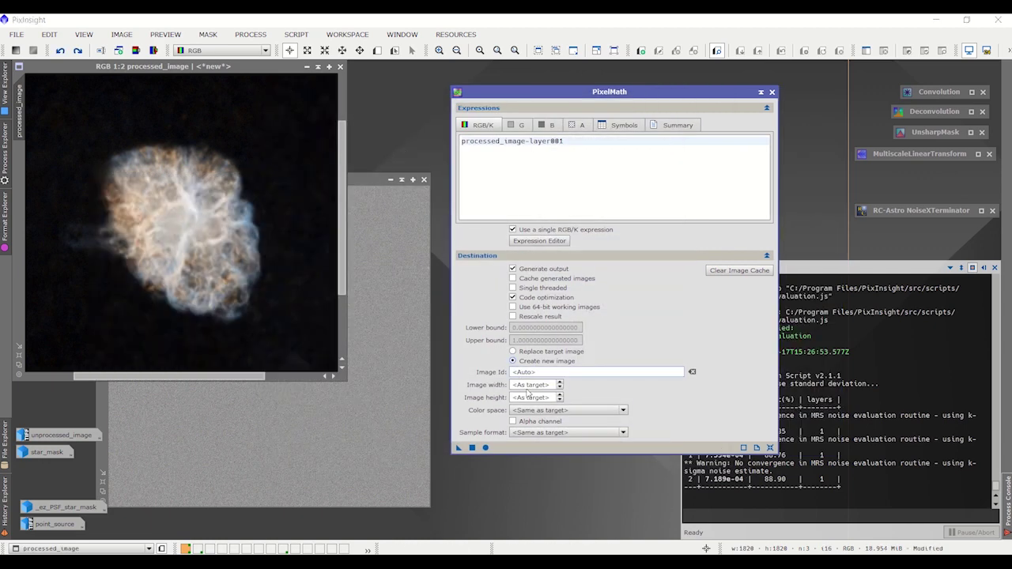
{"action": "left_click", "coordinate": [473, 448]}
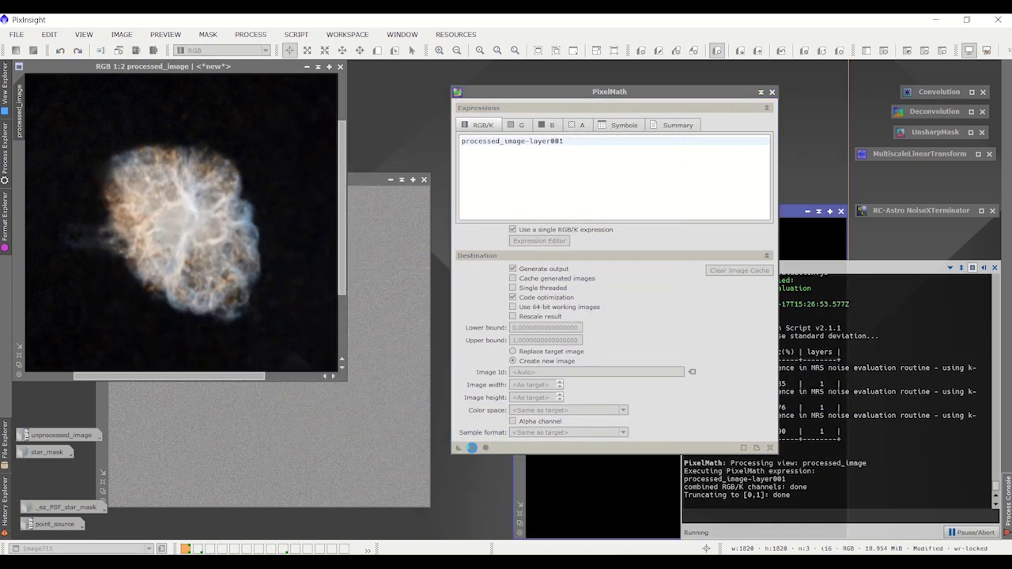
- Move Image715 left, close it, and iconize the PixelMath tool
{"action": "left_click_drag", "start_coordinate": [790, 211], "coordinate": [95, 179]}
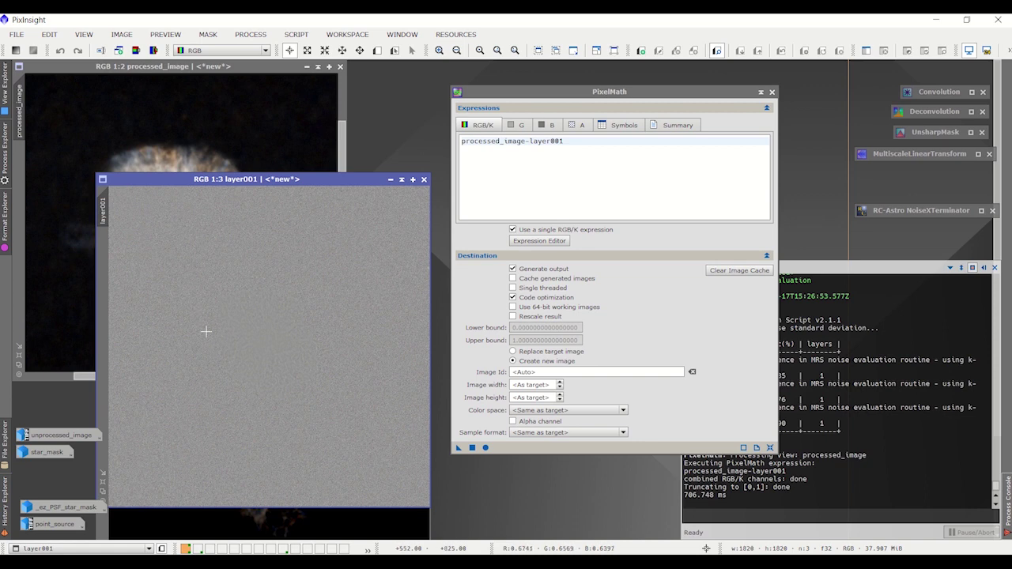
{"action": "left_click_drag", "start_coordinate": [334, 179], "coordinate": [350, 138]}
{"action": "left_click", "coordinate": [329, 490]}
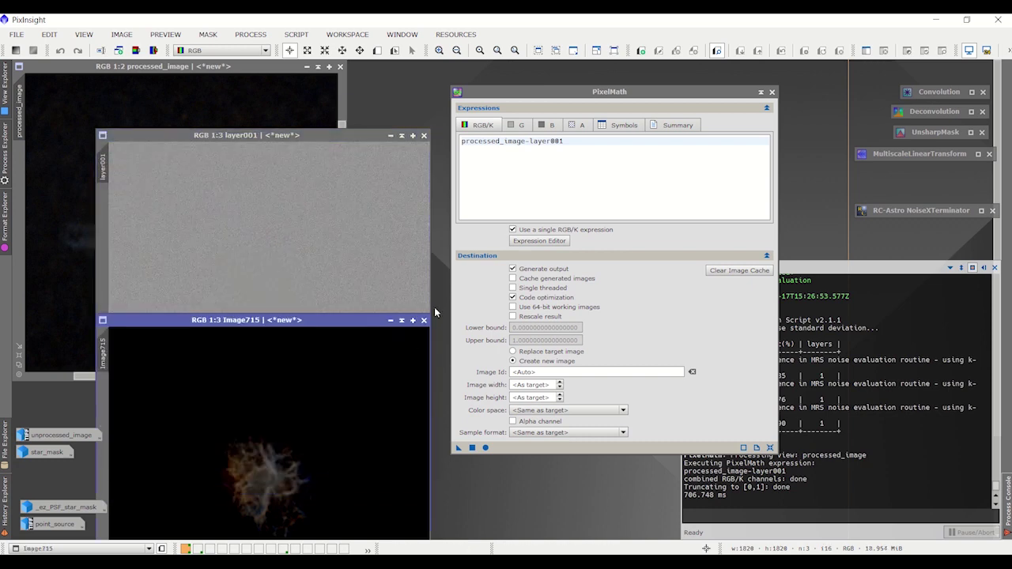
{"action": "left_click", "coordinate": [425, 320]}
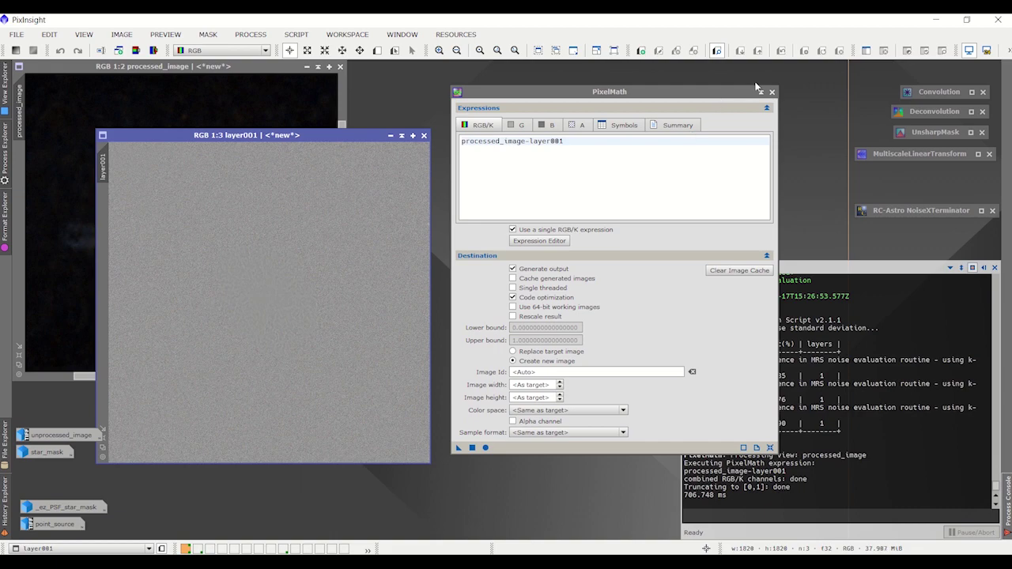
{"action": "left_click", "coordinate": [759, 92]}
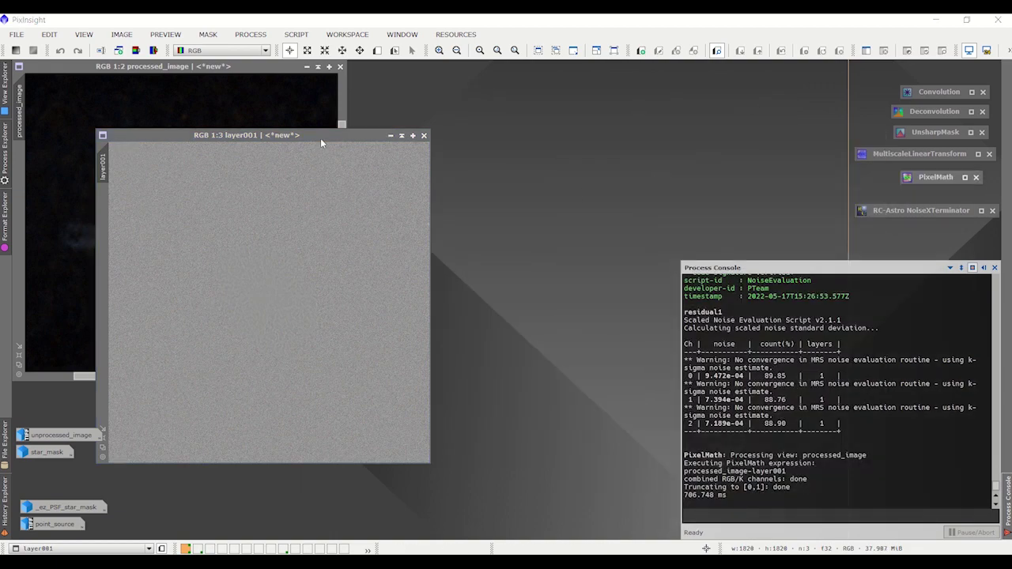
- Close layer001 and rerun ExtractWaveletLayers on processed_image with 1 layer
{"action": "left_click_drag", "start_coordinate": [320, 138], "coordinate": [390, 246]}
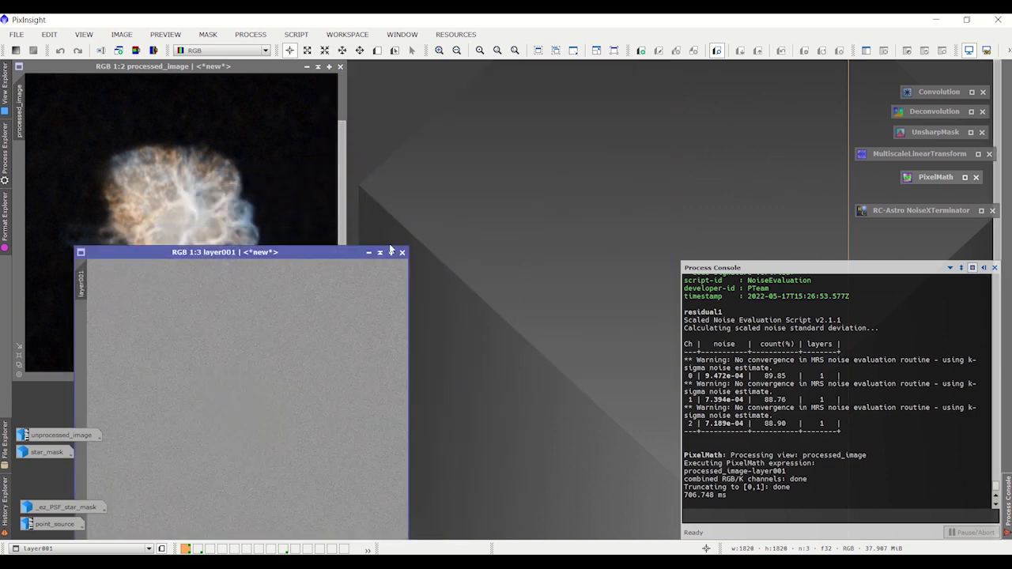
{"action": "left_click", "coordinate": [401, 253]}
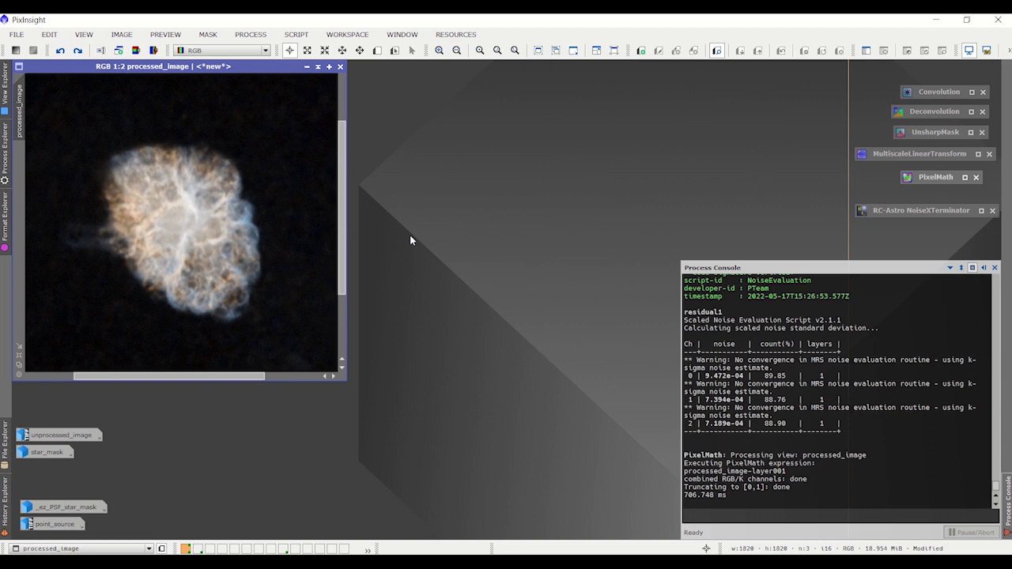
{"action": "left_click", "coordinate": [296, 35]}
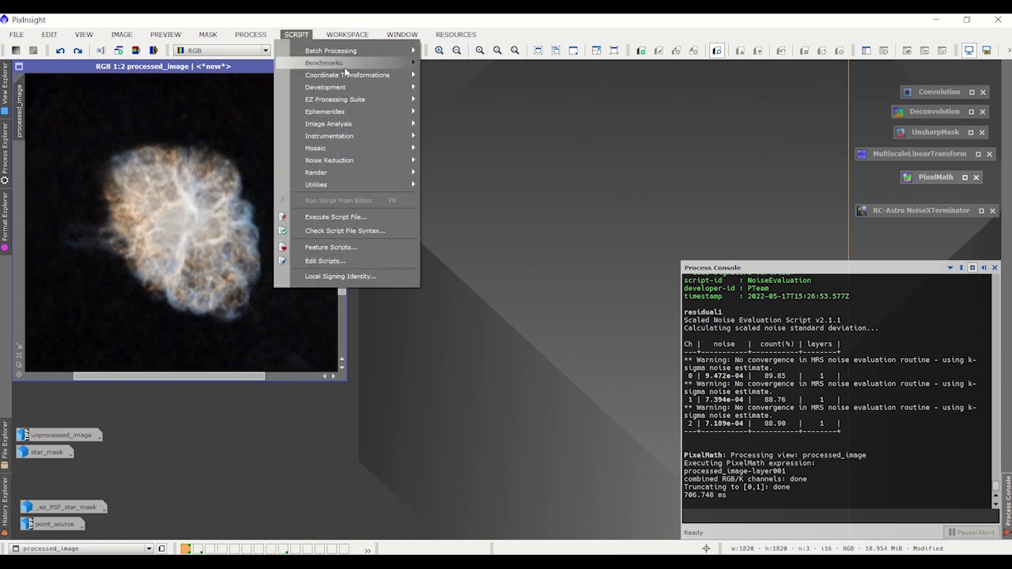
{"action": "mouse_move", "coordinate": [343, 123]}
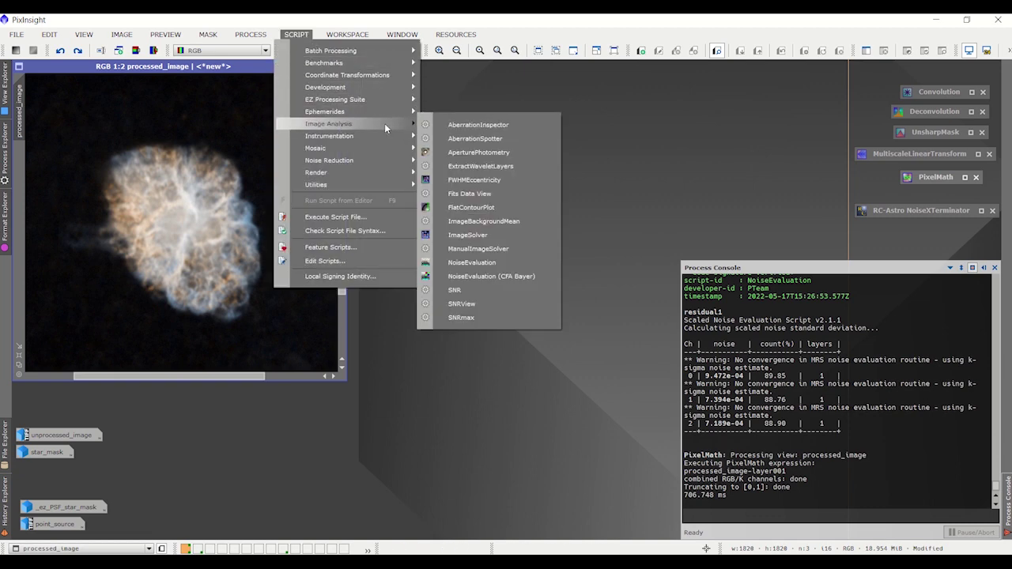
{"action": "left_click", "coordinate": [475, 165]}
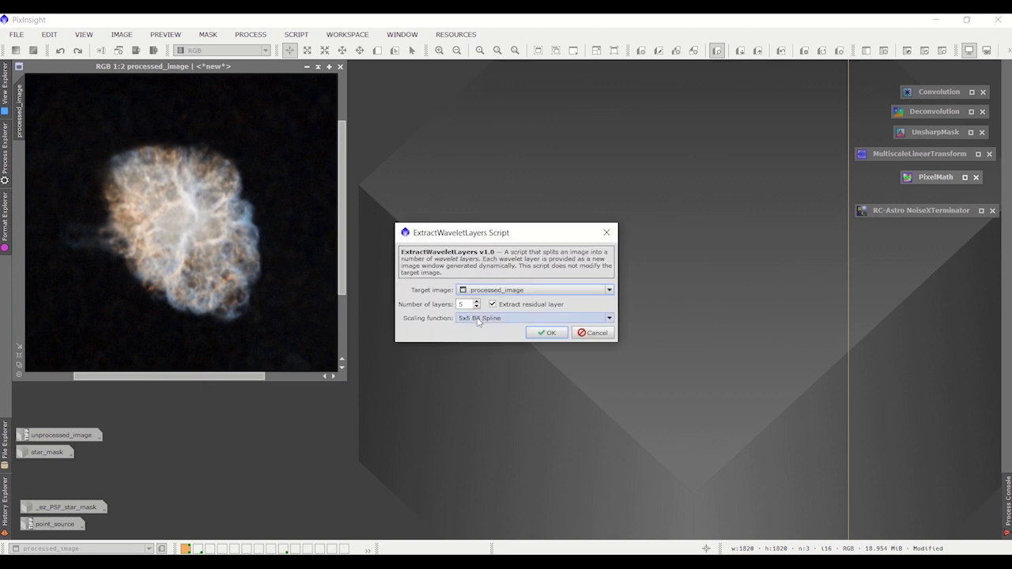
{"action": "left_click", "coordinate": [475, 308]}
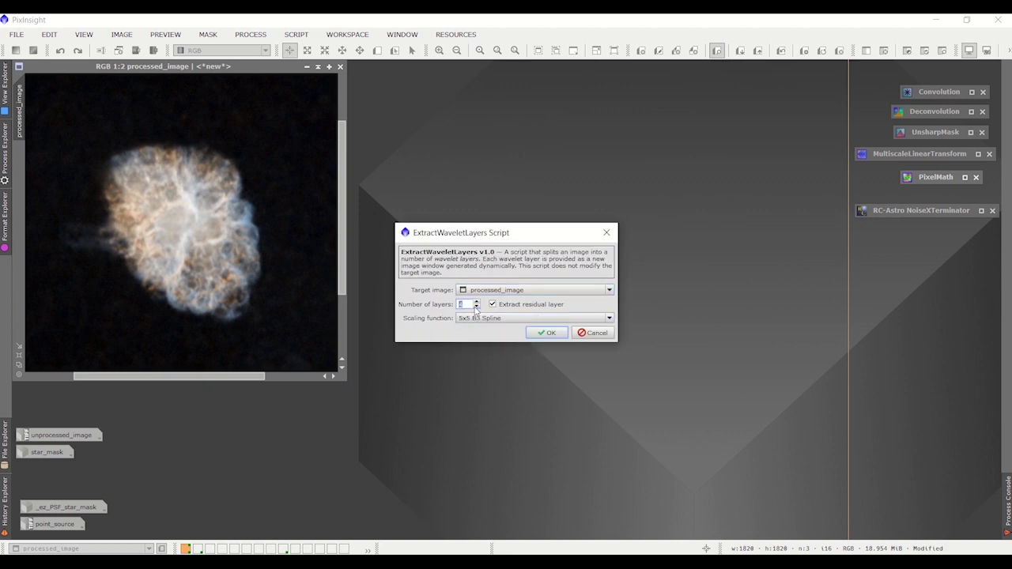
{"action": "left_click", "coordinate": [547, 333]}
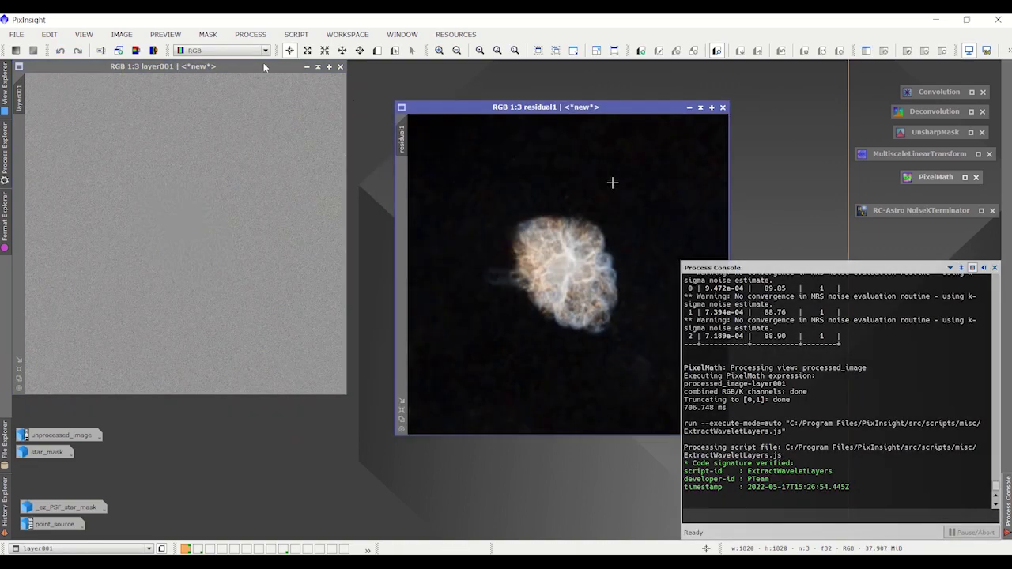
- Close the new layer001 and place residual1 over the processed image
{"action": "left_click", "coordinate": [260, 66]}
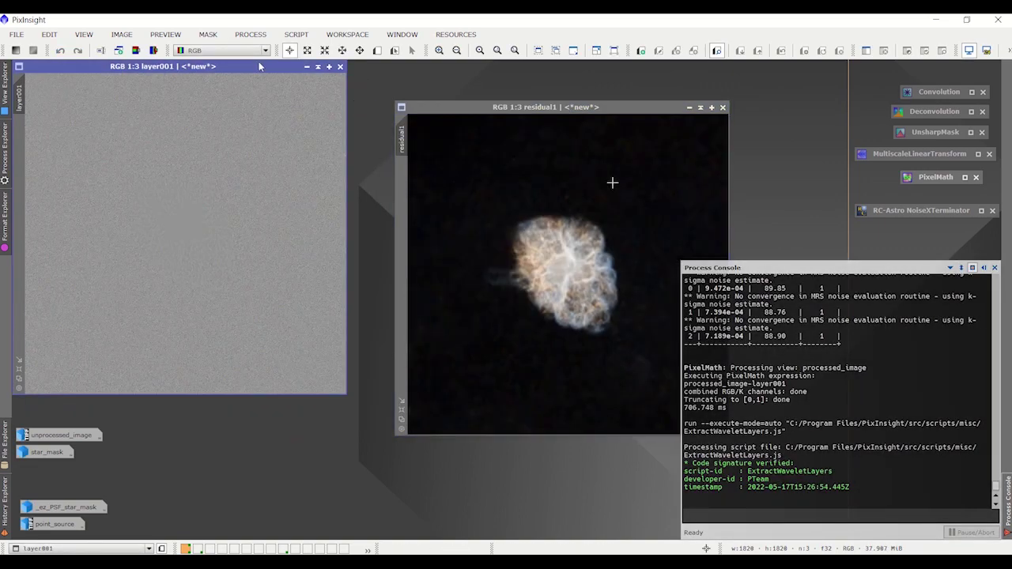
{"action": "left_click_drag", "start_coordinate": [260, 66], "coordinate": [342, 122]}
{"action": "key", "text": "ctrl+w"}
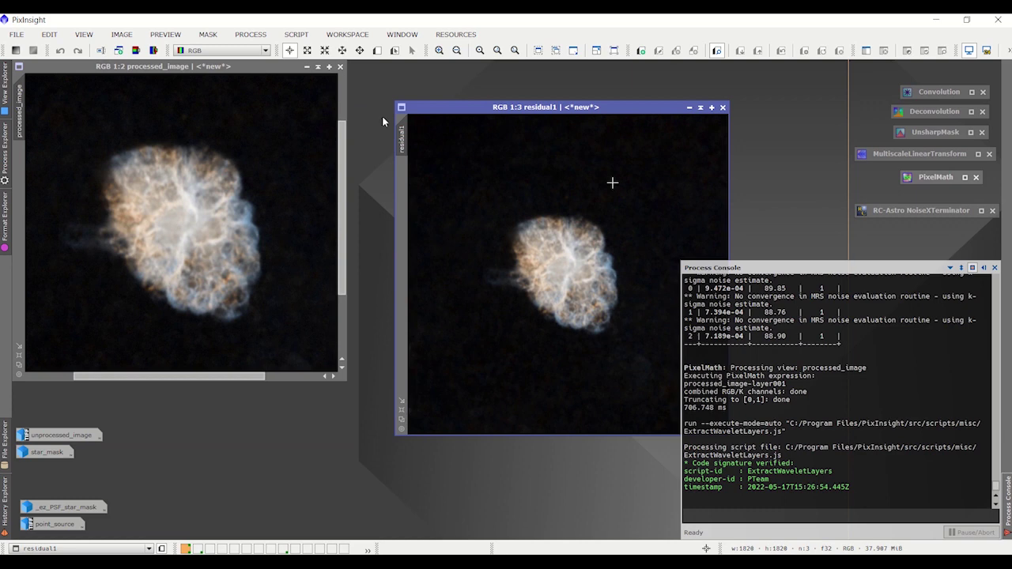
{"action": "left_click_drag", "start_coordinate": [543, 107], "coordinate": [497, 73]}
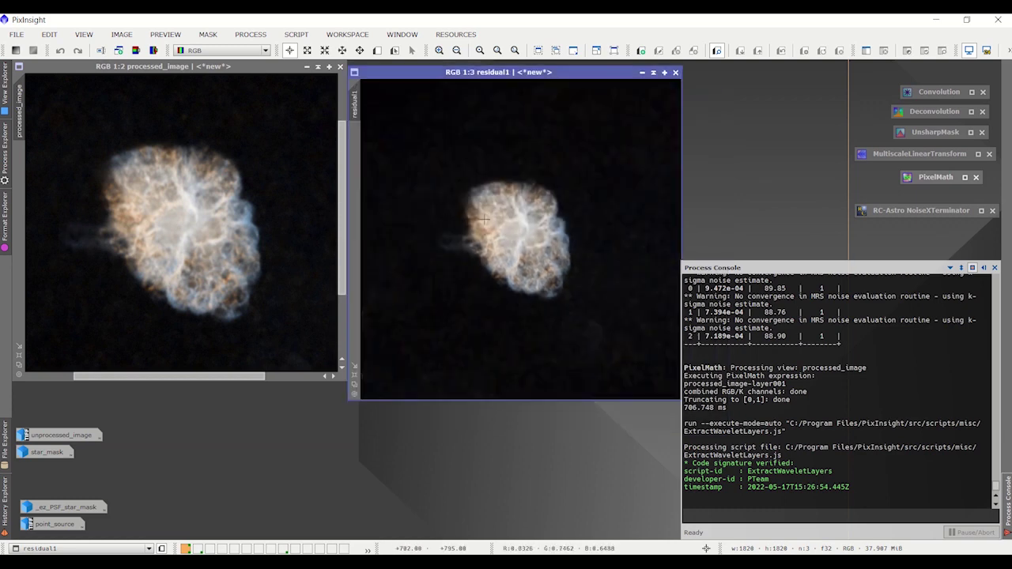
{"action": "left_click_drag", "start_coordinate": [563, 73], "coordinate": [226, 75]}
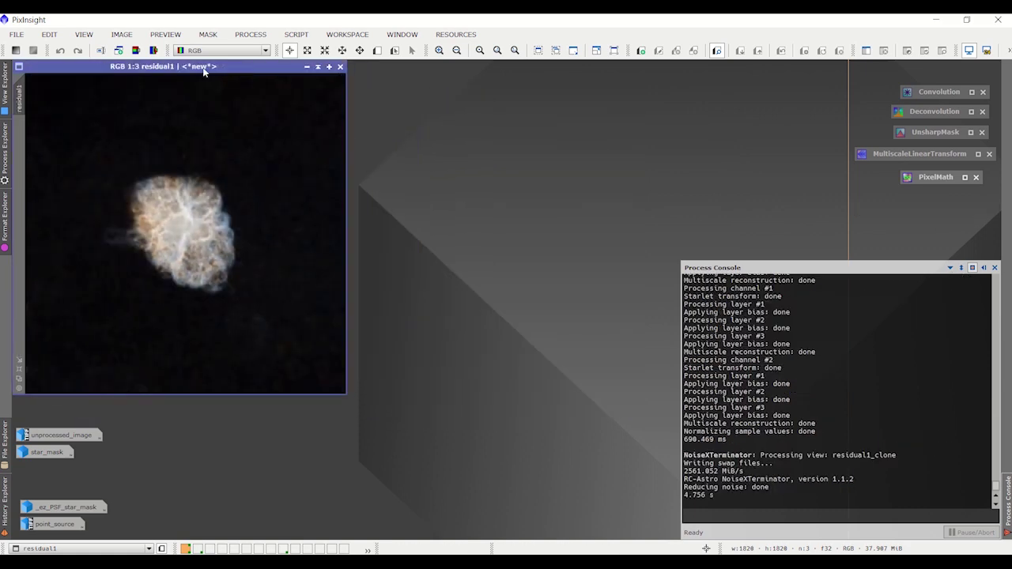
- Send the residual1 window to Workspace02
{"action": "right_click", "coordinate": [204, 70]}
{"action": "mouse_move", "coordinate": [253, 80]}
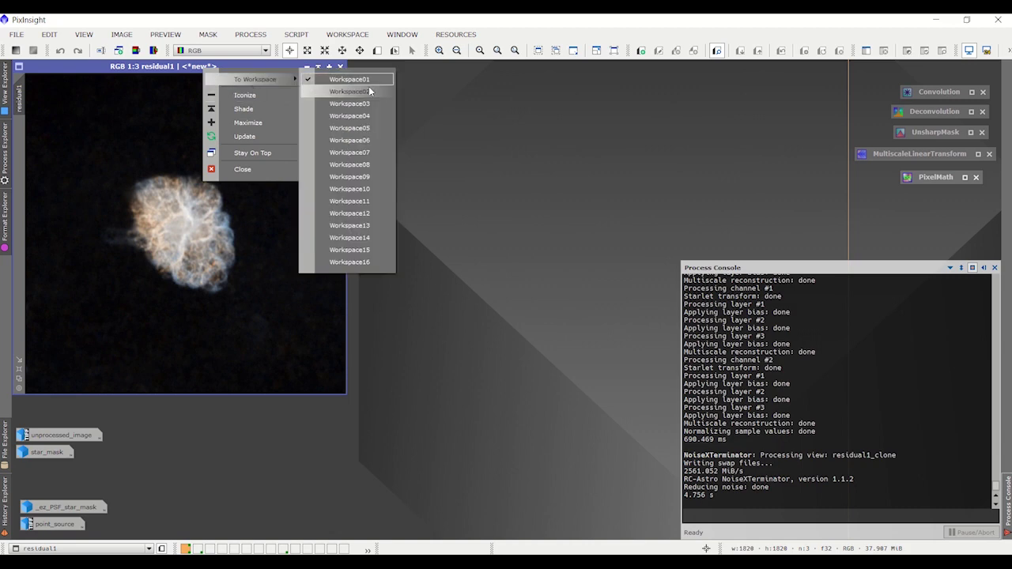
{"action": "left_click", "coordinate": [352, 92]}
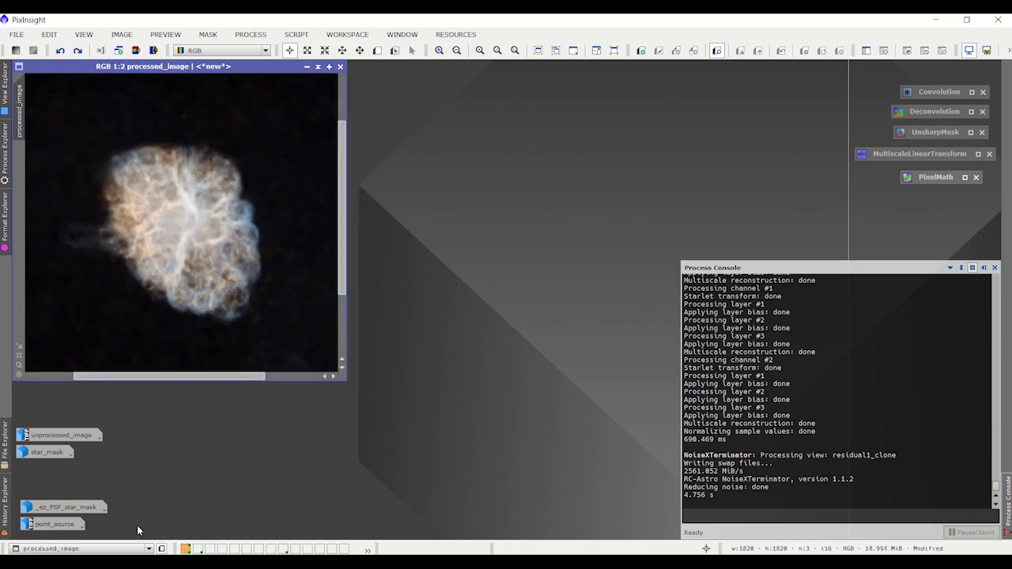
- Run ExtractWaveletLayers on residual1 with five layers, producing layer001–layer041 and residual2
{"action": "left_click", "coordinate": [296, 35]}
{"action": "mouse_move", "coordinate": [332, 103]}
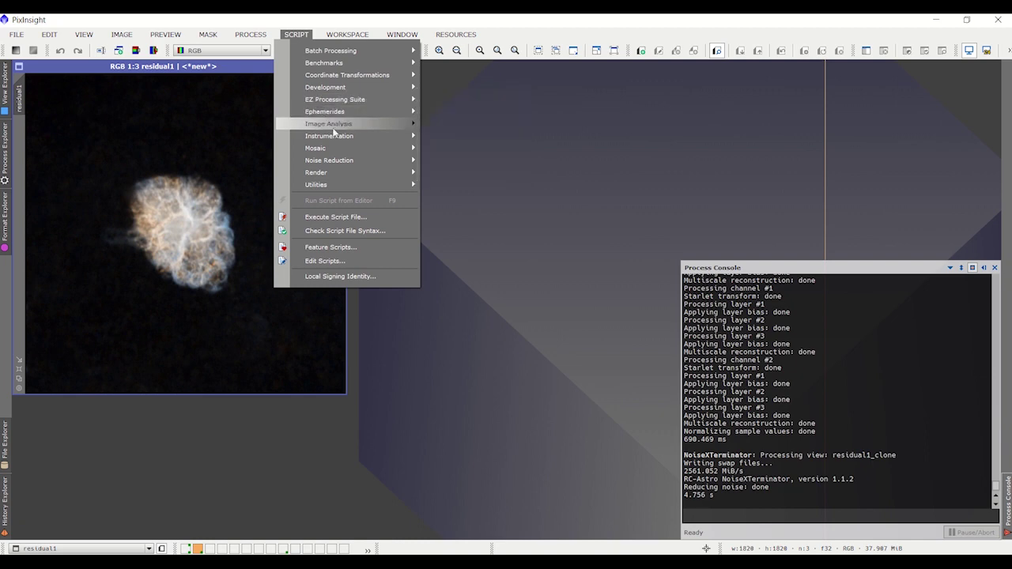
{"action": "mouse_move", "coordinate": [333, 124]}
{"action": "left_click", "coordinate": [447, 170]}
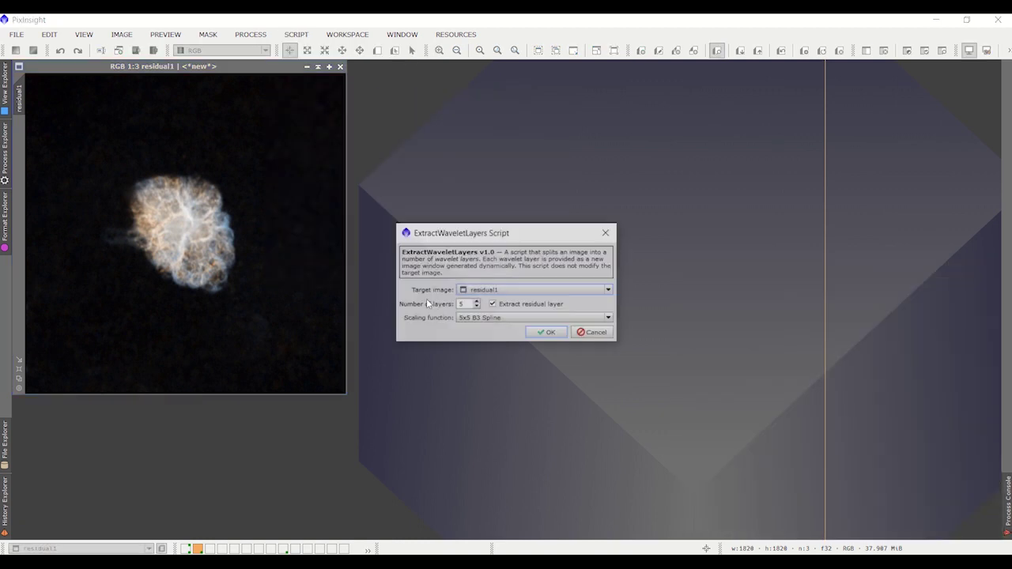
{"action": "left_click", "coordinate": [556, 335]}
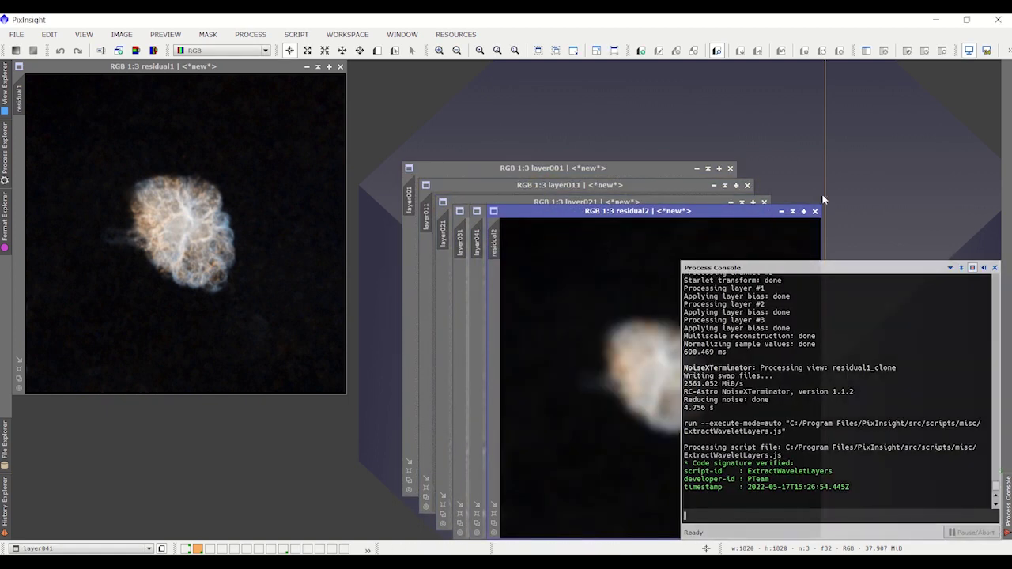
- Iconize residual2, layer041 and layer031, hide the Process Console, and group the icons together
{"action": "left_click", "coordinate": [780, 211]}
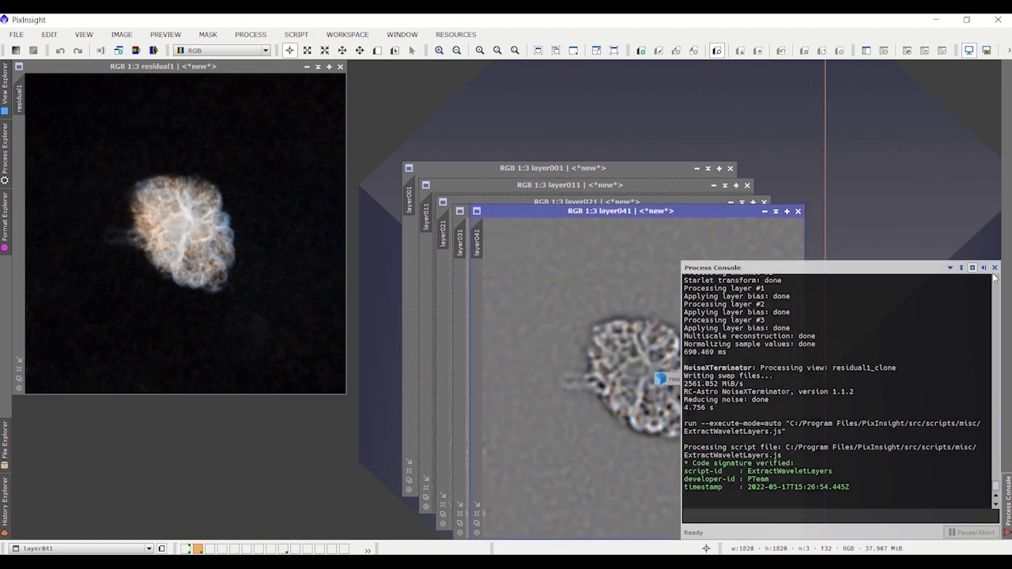
{"action": "left_click", "coordinate": [984, 268]}
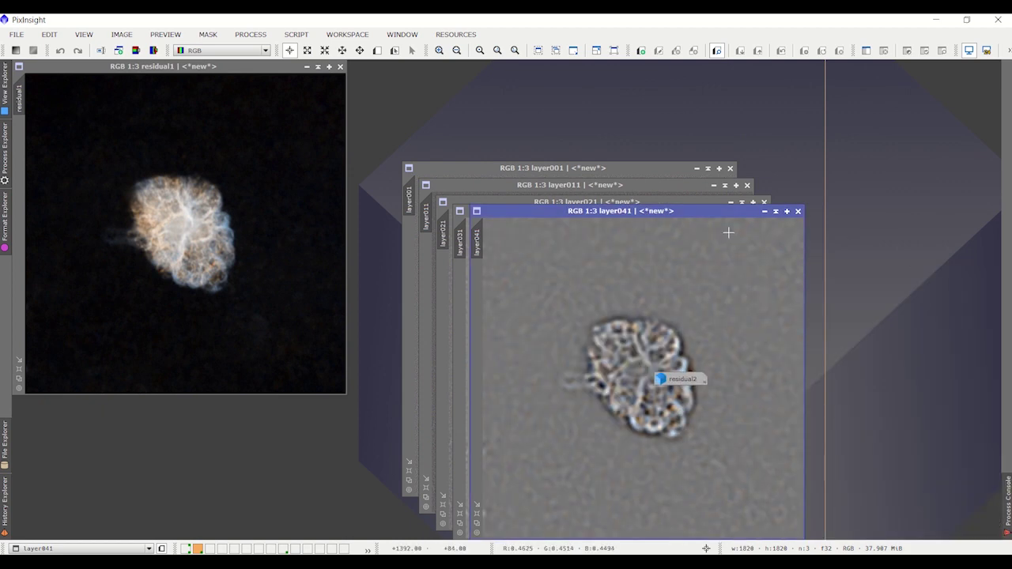
{"action": "left_click_drag", "start_coordinate": [732, 214], "coordinate": [471, 215]}
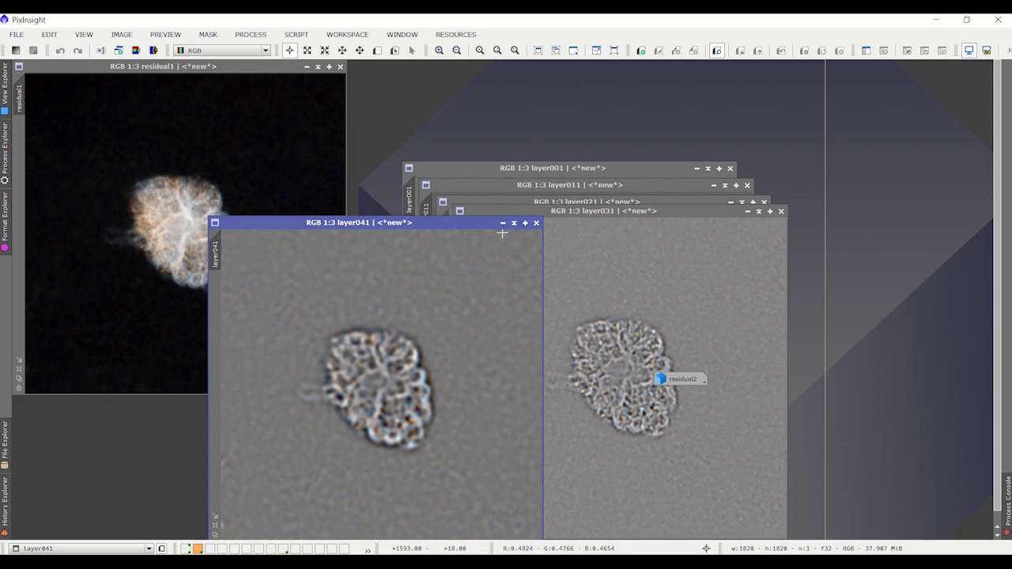
{"action": "left_click", "coordinate": [504, 219]}
{"action": "left_click_drag", "start_coordinate": [626, 211], "coordinate": [464, 218]}
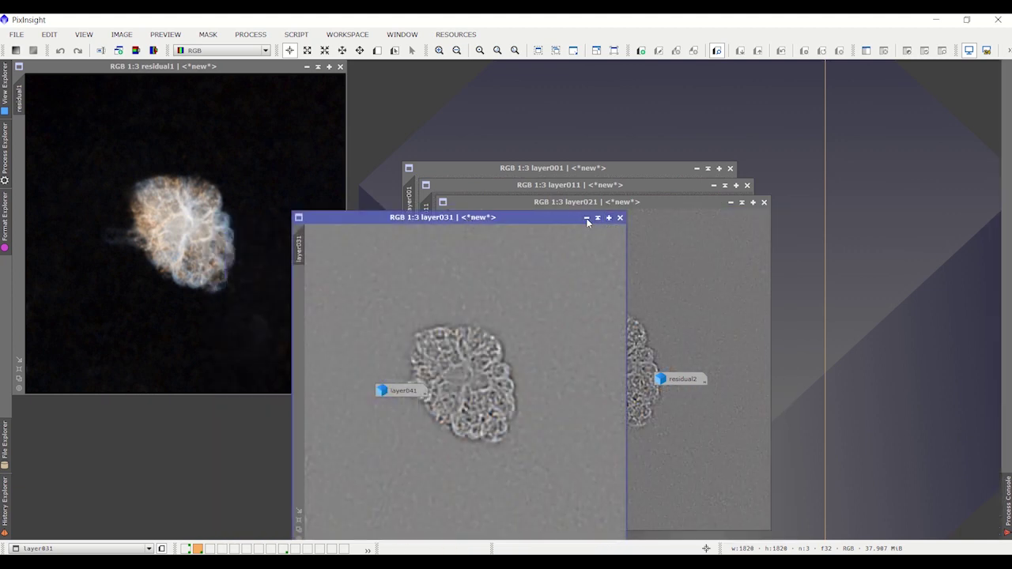
{"action": "left_click", "coordinate": [585, 218]}
{"action": "left_click_drag", "start_coordinate": [477, 386], "coordinate": [385, 405]}
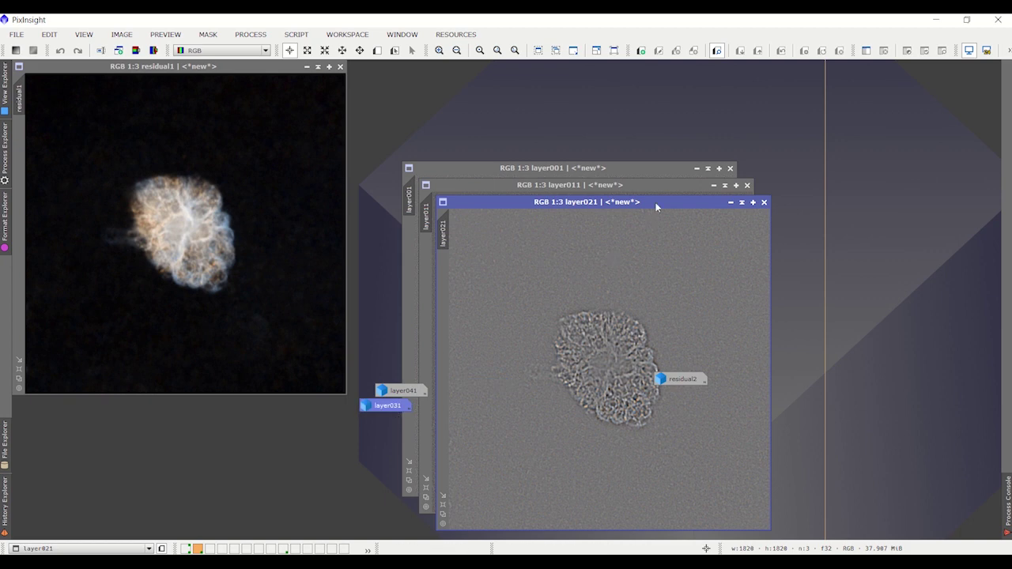
- Spread layer021 right, layer011 down-left and layer001 left for side-by-side comparison
{"action": "left_click_drag", "start_coordinate": [634, 208], "coordinate": [838, 217]}
{"action": "left_click_drag", "start_coordinate": [645, 190], "coordinate": [610, 274]}
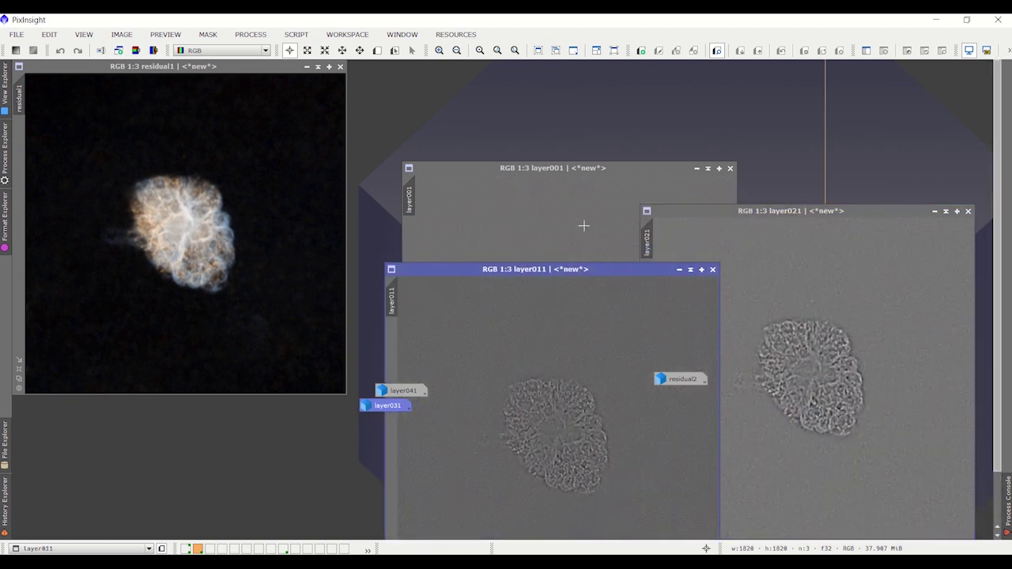
{"action": "left_click_drag", "start_coordinate": [585, 167], "coordinate": [305, 157]}
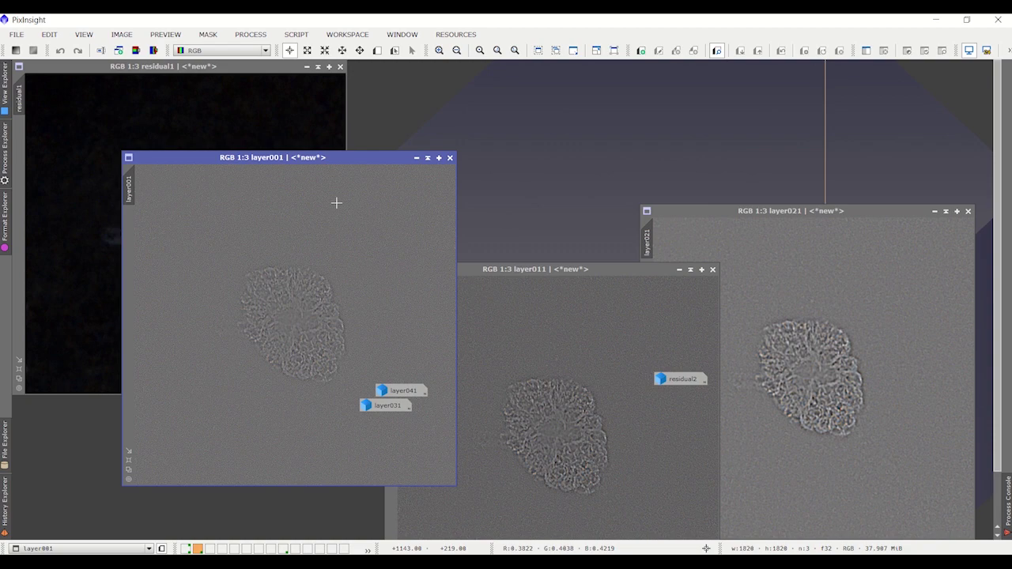
- Stack layer001, layer011, layer021, layer041 and layer031 over residual1, restoring the iconized layers
{"action": "left_click", "coordinate": [188, 74]}
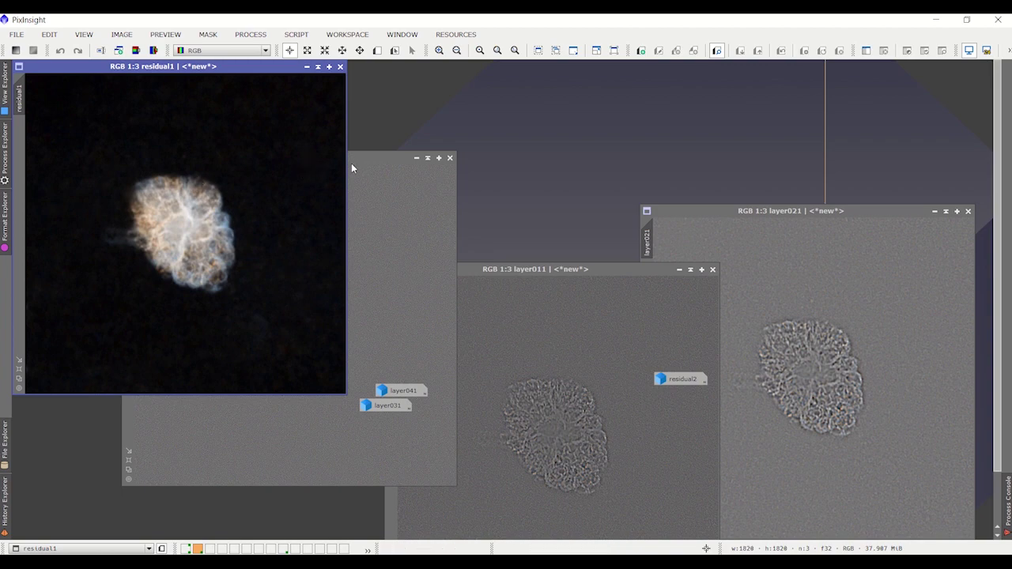
{"action": "left_click_drag", "start_coordinate": [351, 162], "coordinate": [264, 162]}
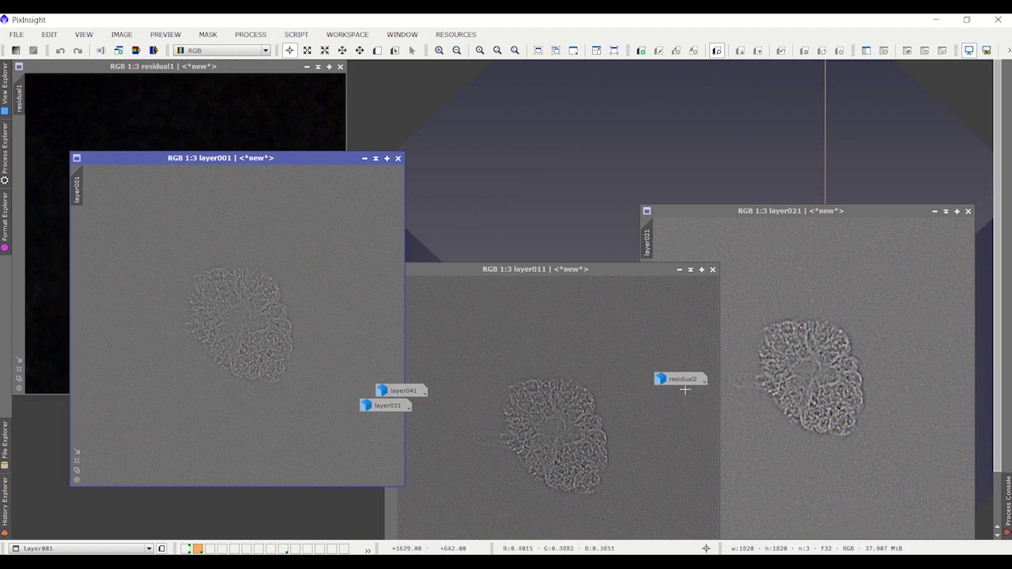
{"action": "left_click_drag", "start_coordinate": [578, 272], "coordinate": [312, 162]}
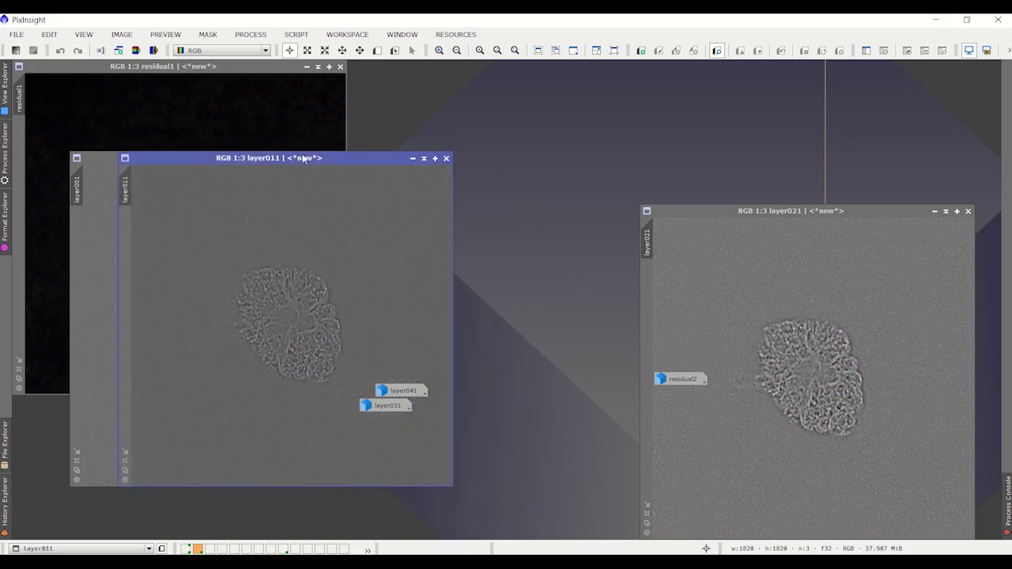
{"action": "left_click_drag", "start_coordinate": [800, 214], "coordinate": [324, 171]}
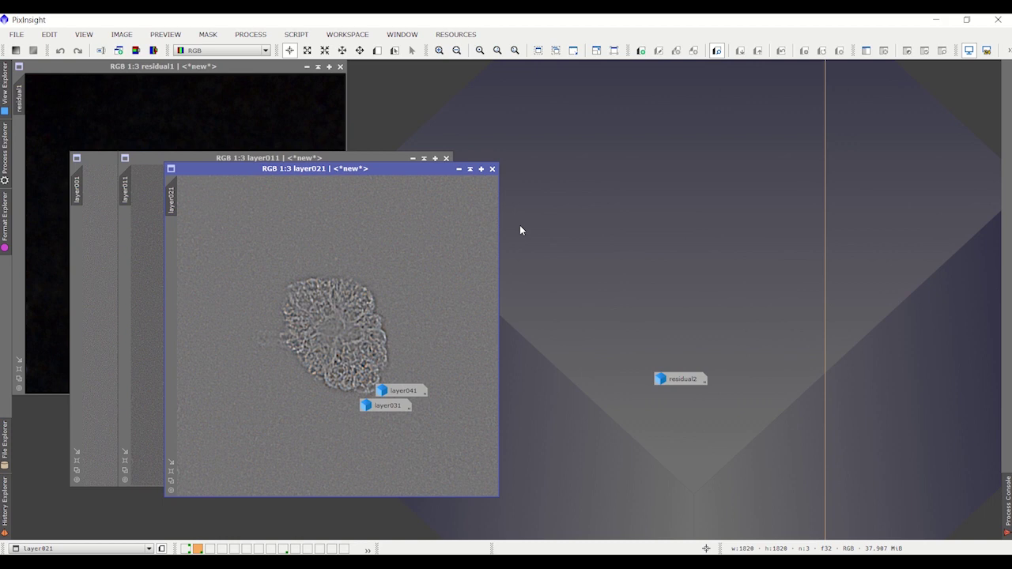
{"action": "double_click", "coordinate": [387, 393]}
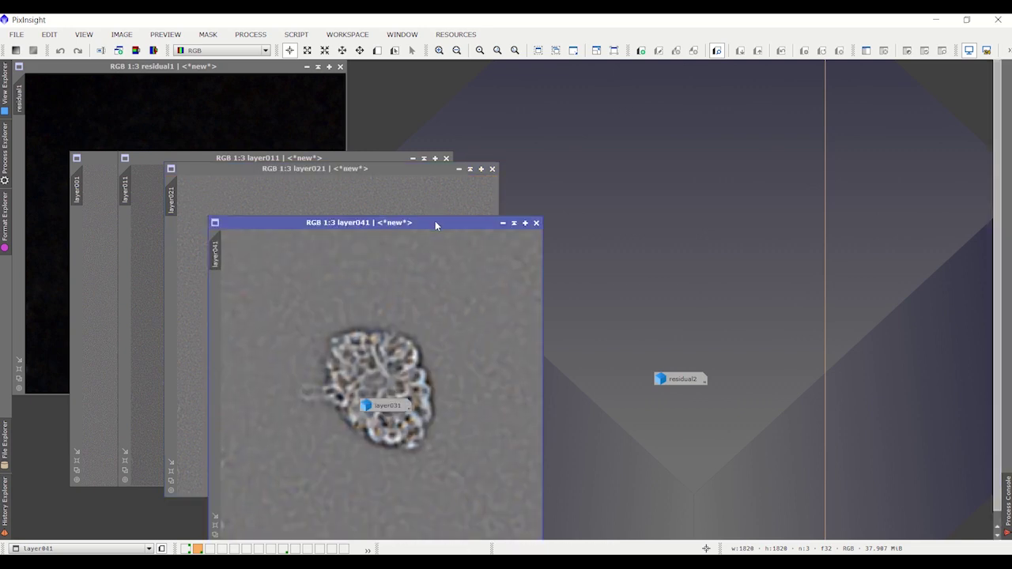
{"action": "left_click_drag", "start_coordinate": [435, 221], "coordinate": [637, 149]}
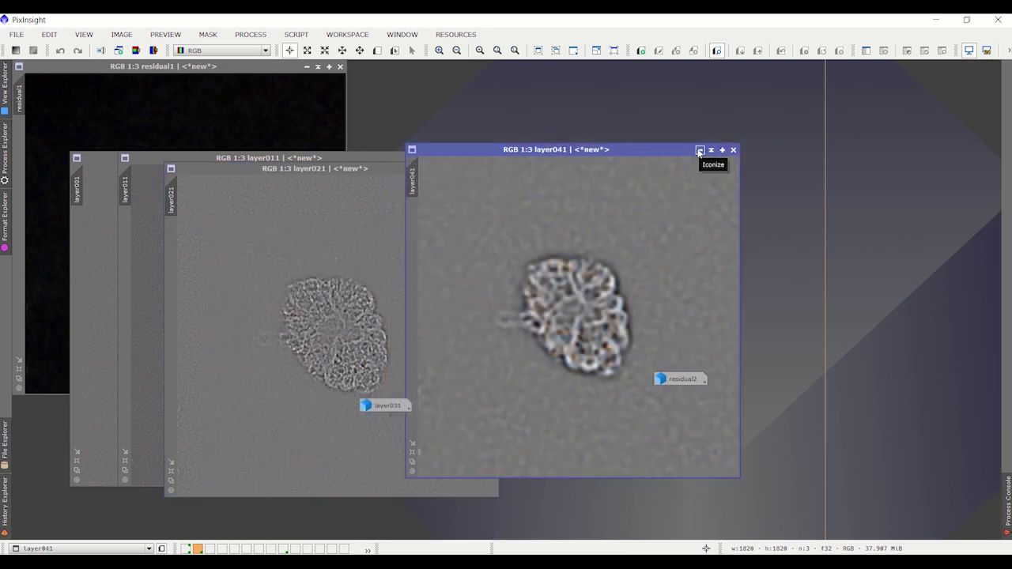
{"action": "double_click", "coordinate": [392, 408]}
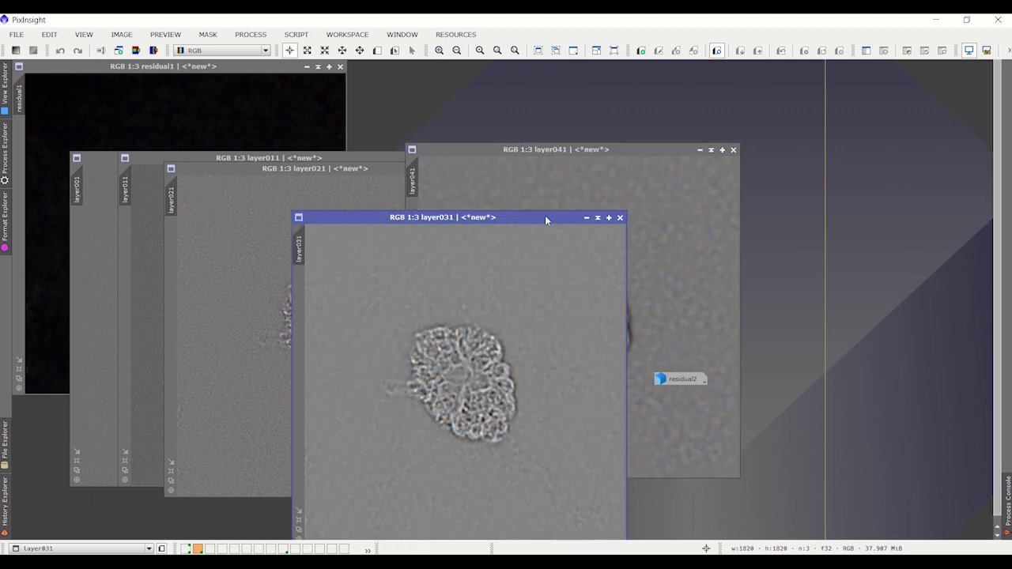
{"action": "left_click_drag", "start_coordinate": [545, 215], "coordinate": [712, 158]}
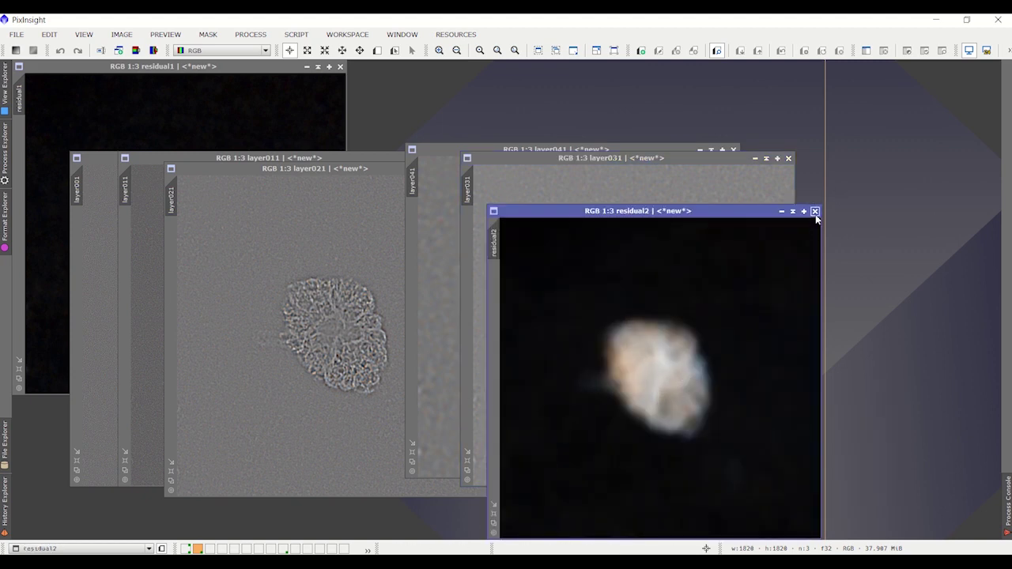
- Close residual2, layer041, layer021, layer011 and layer001, leaving residual1
{"action": "left_click", "coordinate": [788, 159]}
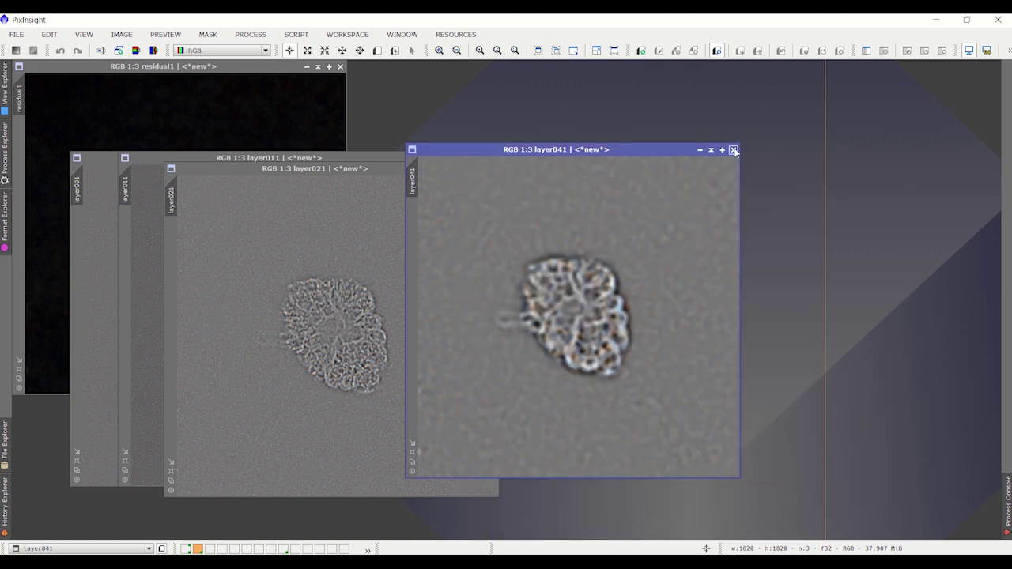
{"action": "left_click", "coordinate": [734, 150]}
{"action": "left_click", "coordinate": [491, 169]}
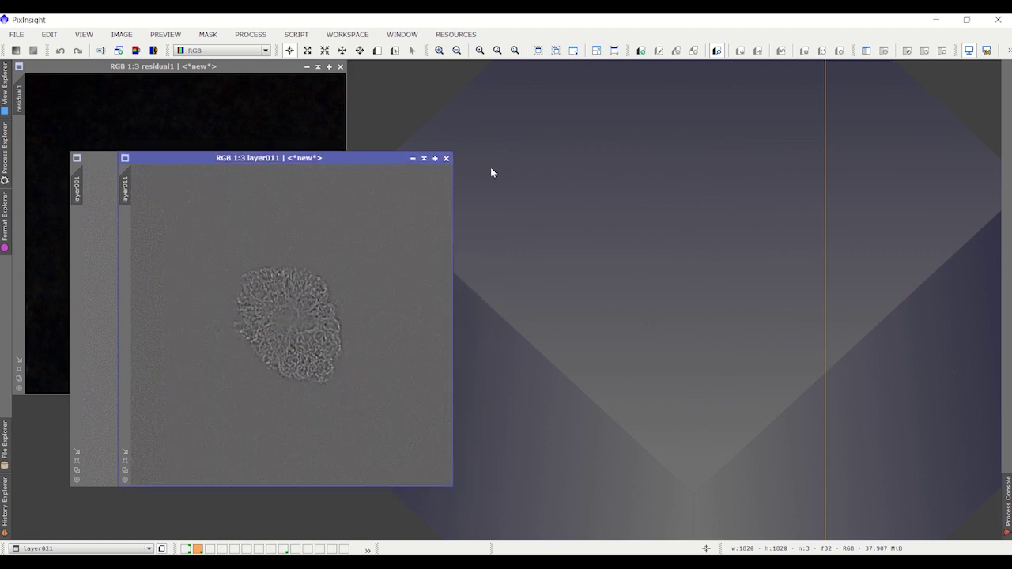
{"action": "left_click", "coordinate": [446, 159]}
{"action": "left_click", "coordinate": [398, 158]}
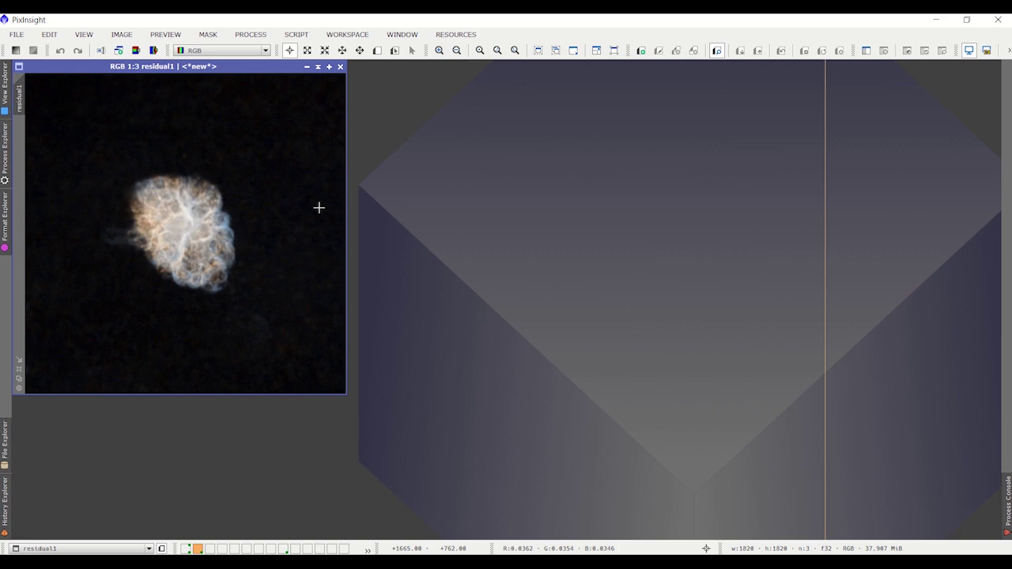
- Run ExtractWaveletLayers on residual1 with 5 layers
{"action": "left_click", "coordinate": [295, 34]}
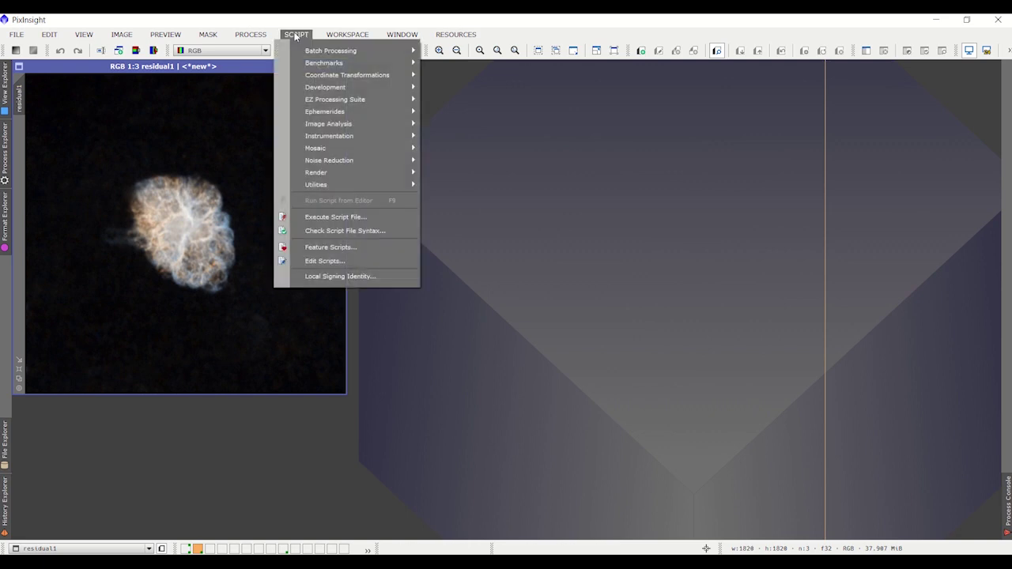
{"action": "mouse_move", "coordinate": [347, 34]}
{"action": "mouse_move", "coordinate": [296, 33]}
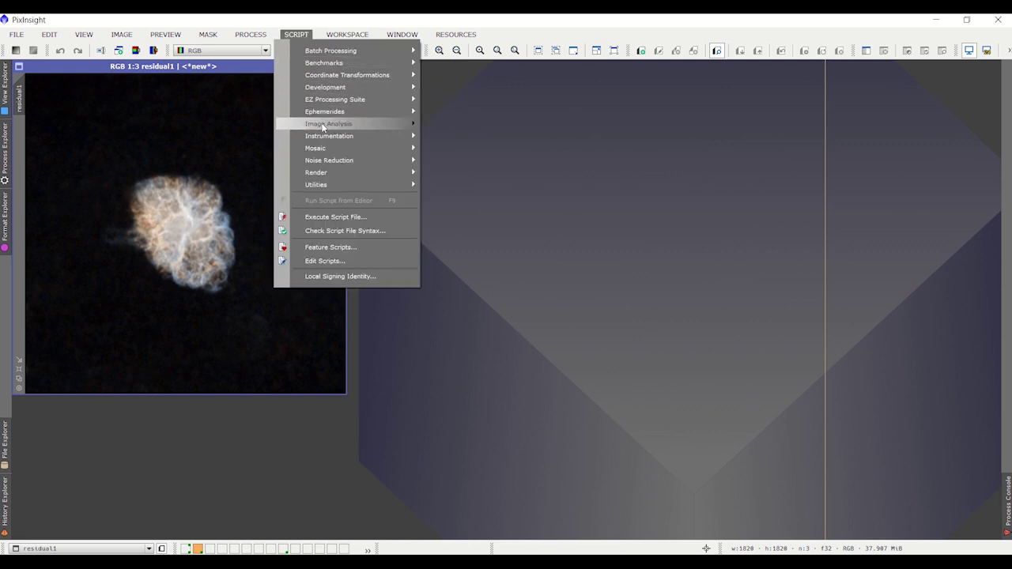
{"action": "mouse_move", "coordinate": [322, 125]}
{"action": "left_click", "coordinate": [488, 167]}
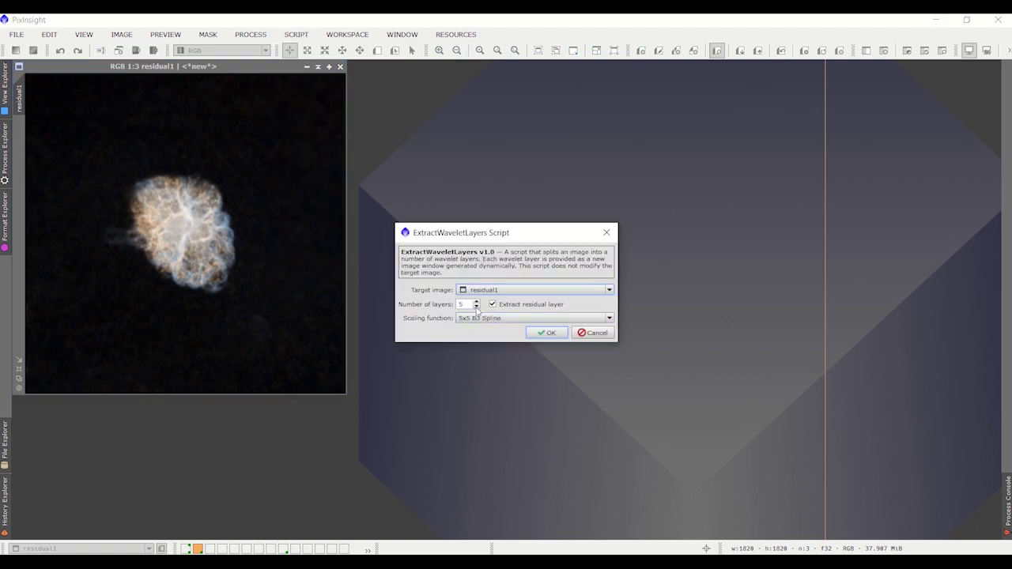
{"action": "key", "text": "Tab"}
{"action": "left_click", "coordinate": [545, 332]}
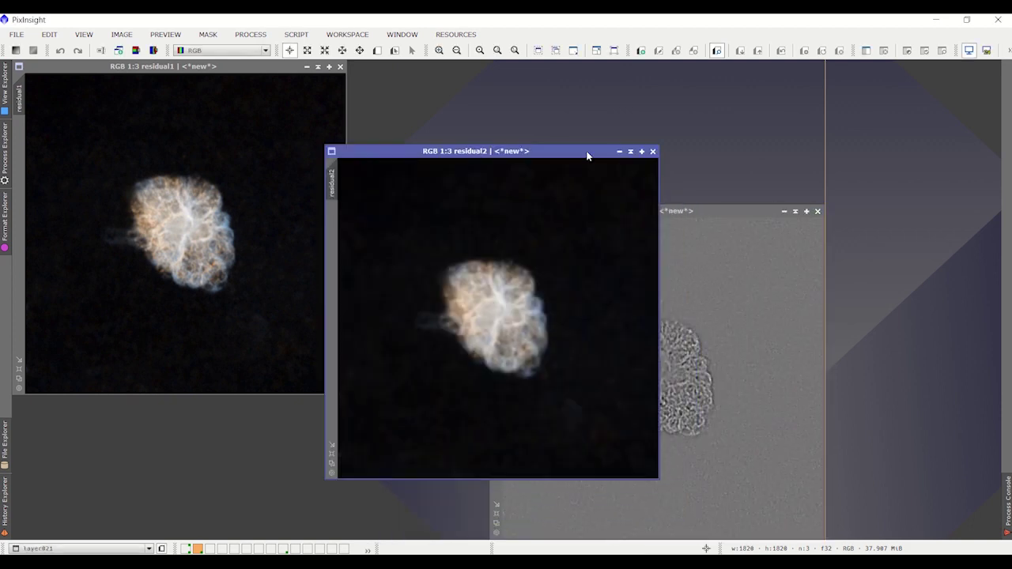
- Place the new residual2 beside residual1 and close the extracted layer images
{"action": "left_click_drag", "start_coordinate": [594, 157], "coordinate": [618, 72]}
{"action": "left_click_drag", "start_coordinate": [732, 209], "coordinate": [286, 174]}
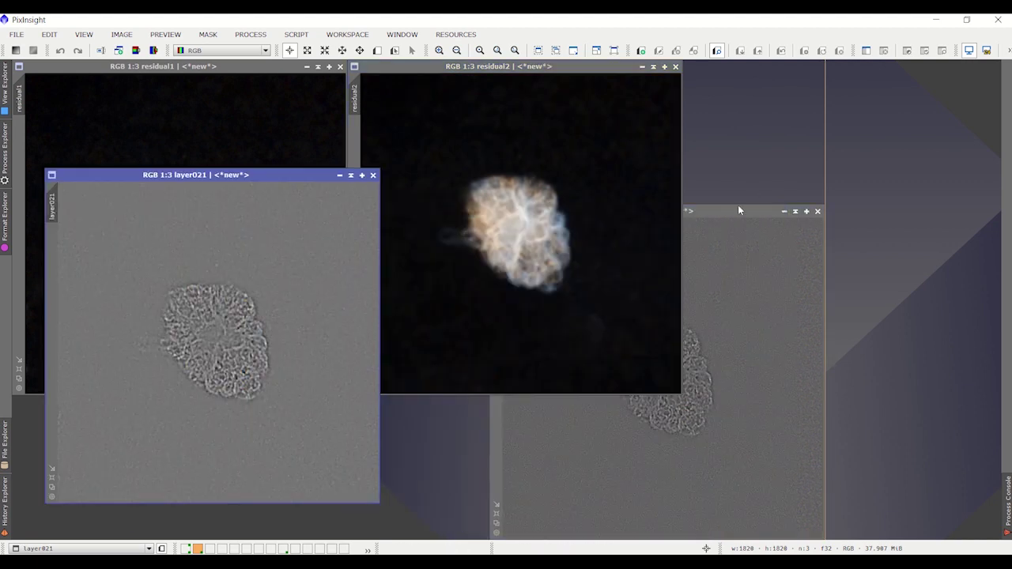
{"action": "left_click_drag", "start_coordinate": [738, 207], "coordinate": [436, 174]}
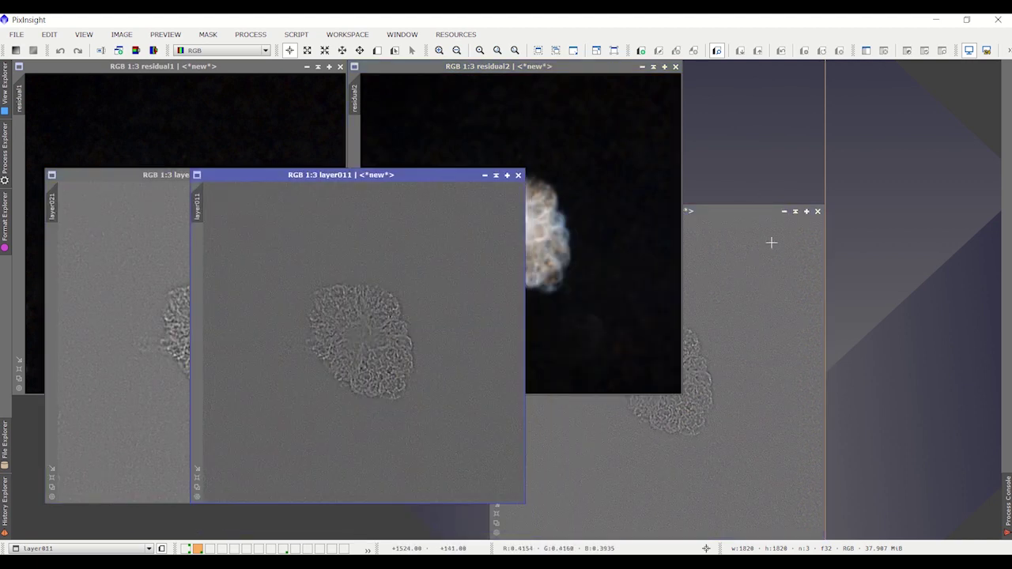
{"action": "left_click_drag", "start_coordinate": [738, 215], "coordinate": [486, 236]}
{"action": "left_click", "coordinate": [203, 69]}
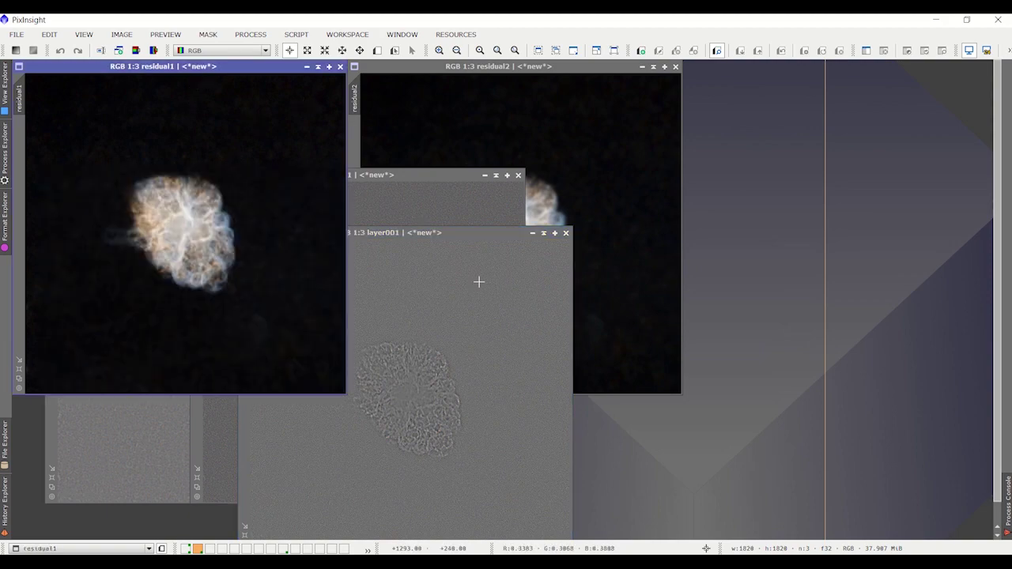
{"action": "left_click", "coordinate": [566, 233]}
{"action": "left_click", "coordinate": [518, 175]}
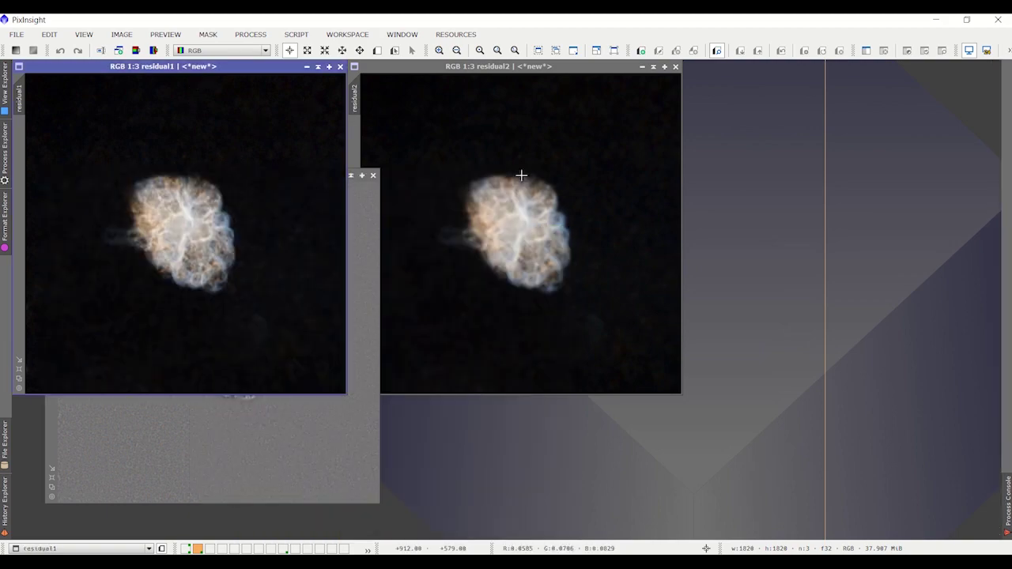
{"action": "left_click", "coordinate": [373, 176]}
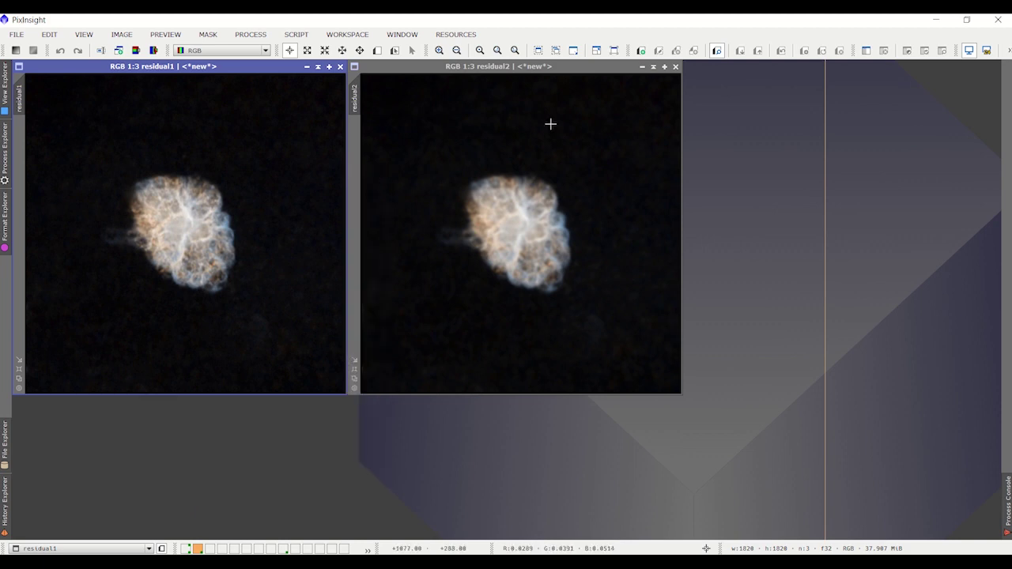
- Run the 5-layer ExtractWaveletLayers script on residual1 again
{"action": "left_click", "coordinate": [296, 35]}
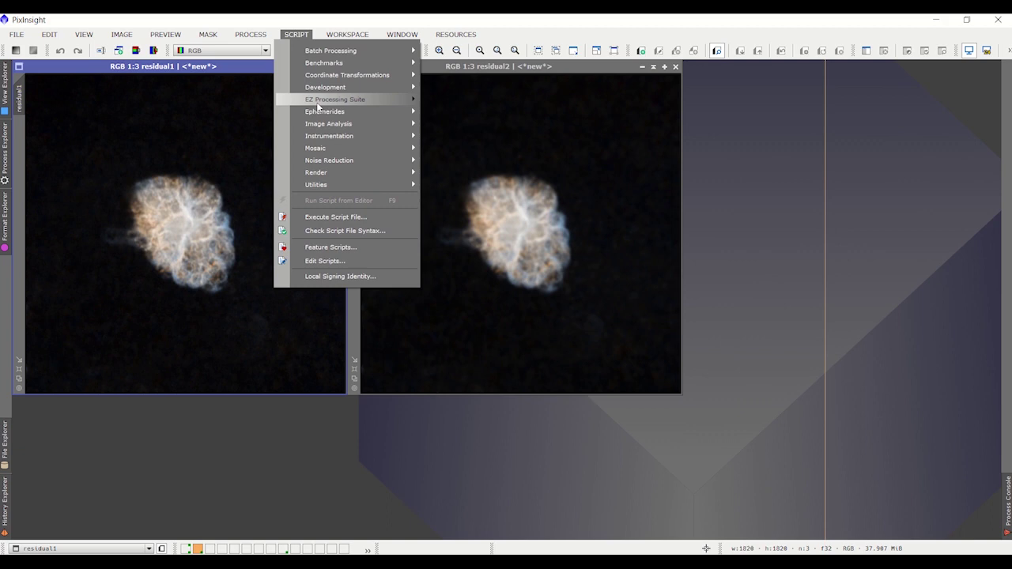
{"action": "mouse_move", "coordinate": [319, 124]}
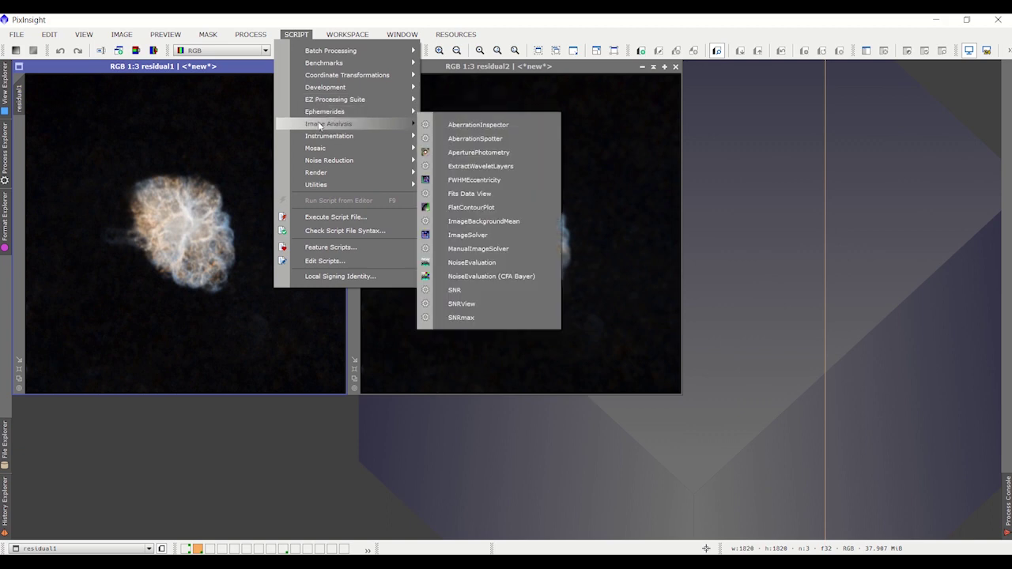
{"action": "left_click", "coordinate": [518, 165]}
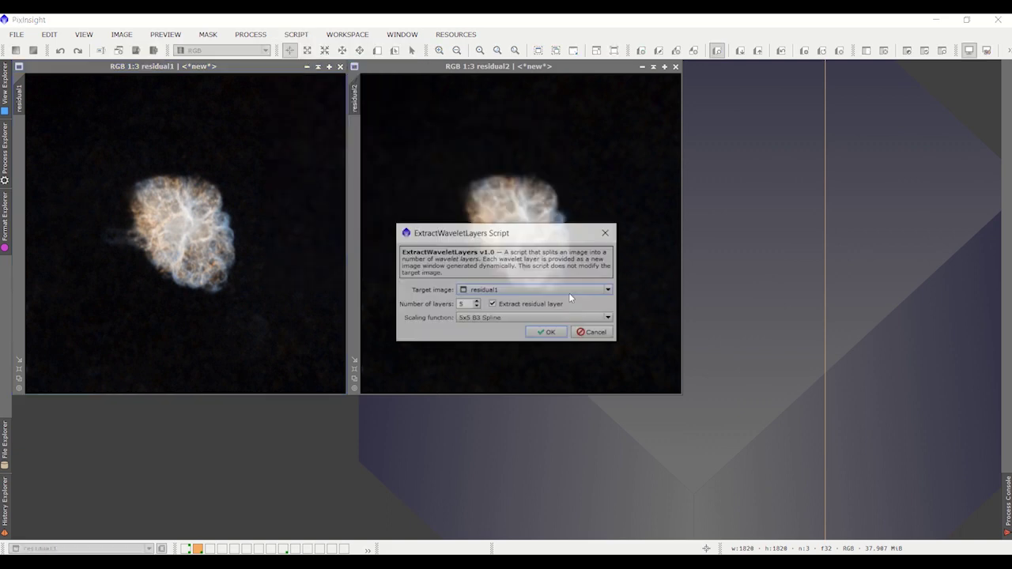
{"action": "left_click", "coordinate": [546, 332]}
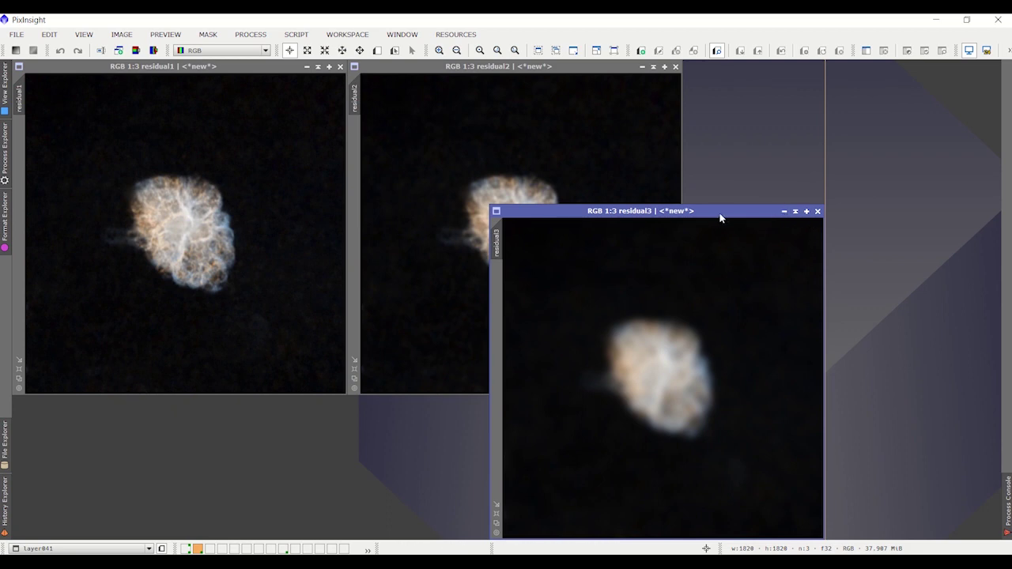
- Move residual3 to the upper right and close layer041, layer031, layer021, layer011 and layer001
{"action": "left_click_drag", "start_coordinate": [720, 219], "coordinate": [908, 62]}
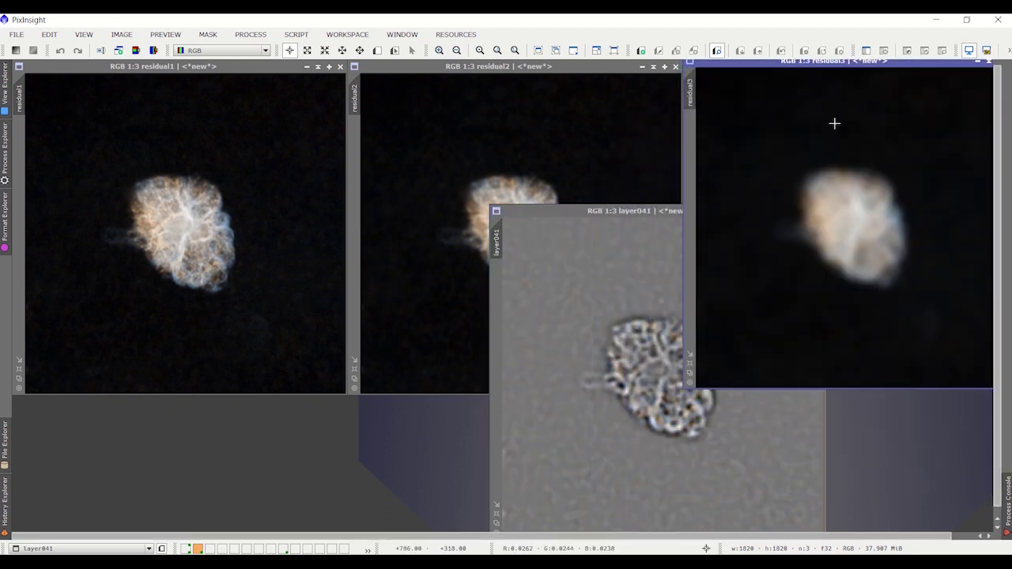
{"action": "left_click_drag", "start_coordinate": [645, 212], "coordinate": [302, 213]}
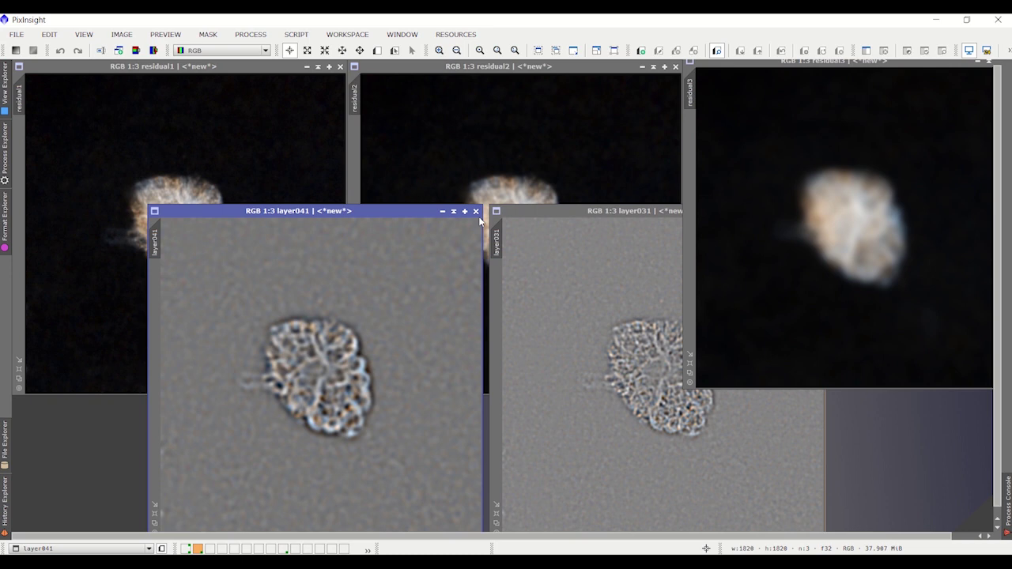
{"action": "left_click", "coordinate": [475, 211]}
{"action": "left_click", "coordinate": [548, 213]}
{"action": "left_click_drag", "start_coordinate": [548, 213], "coordinate": [196, 212]}
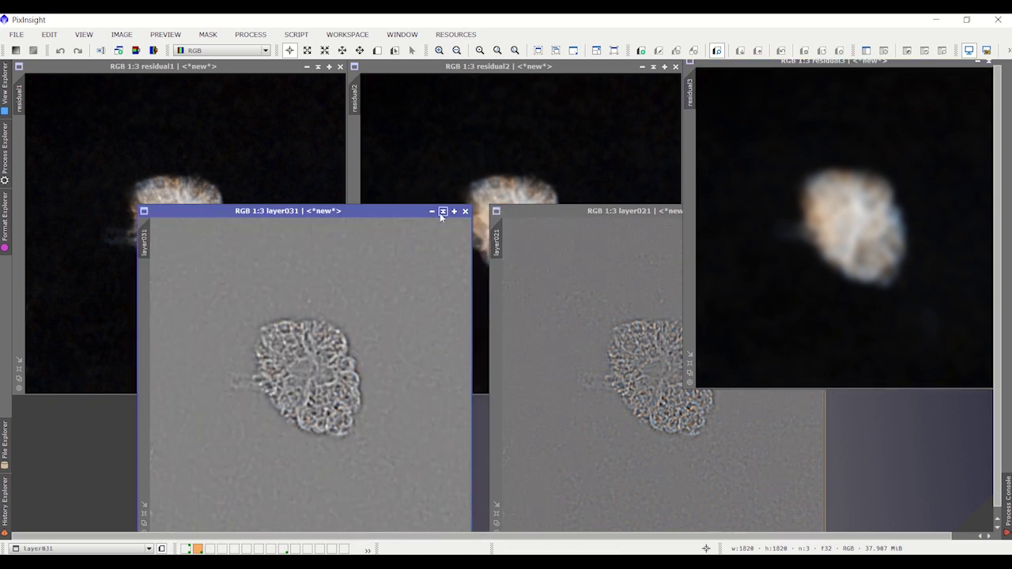
{"action": "left_click", "coordinate": [464, 212]}
{"action": "left_click_drag", "start_coordinate": [611, 211], "coordinate": [317, 225]}
{"action": "left_click", "coordinate": [524, 225]}
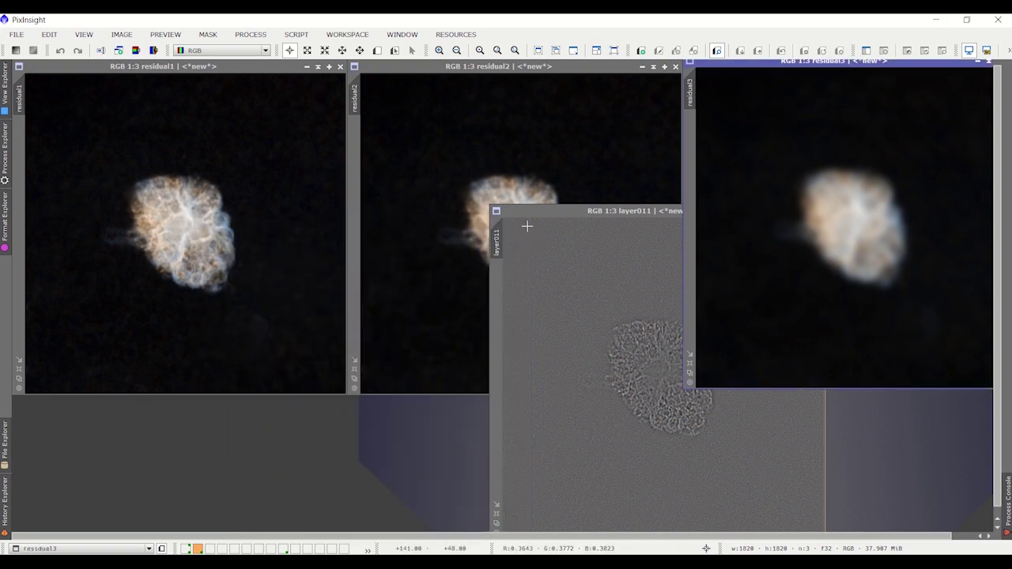
{"action": "left_click", "coordinate": [560, 210]}
{"action": "left_click_drag", "start_coordinate": [560, 210], "coordinate": [271, 246]}
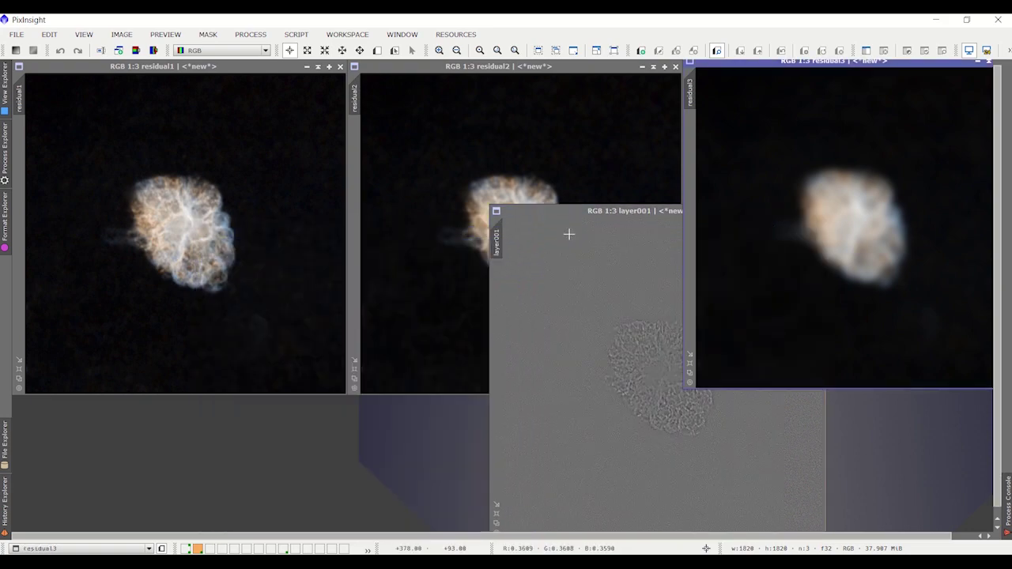
{"action": "left_click_drag", "start_coordinate": [610, 210], "coordinate": [427, 236]}
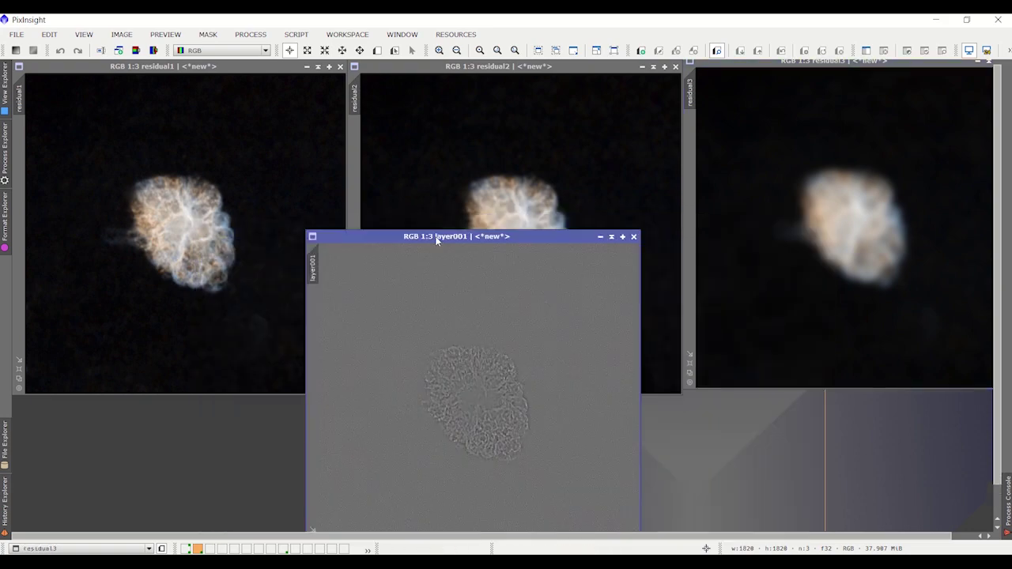
{"action": "left_click", "coordinate": [633, 237]}
- Iconize residual2 and residual3 and park their icons side by side at the lower left
{"action": "left_click", "coordinate": [642, 66]}
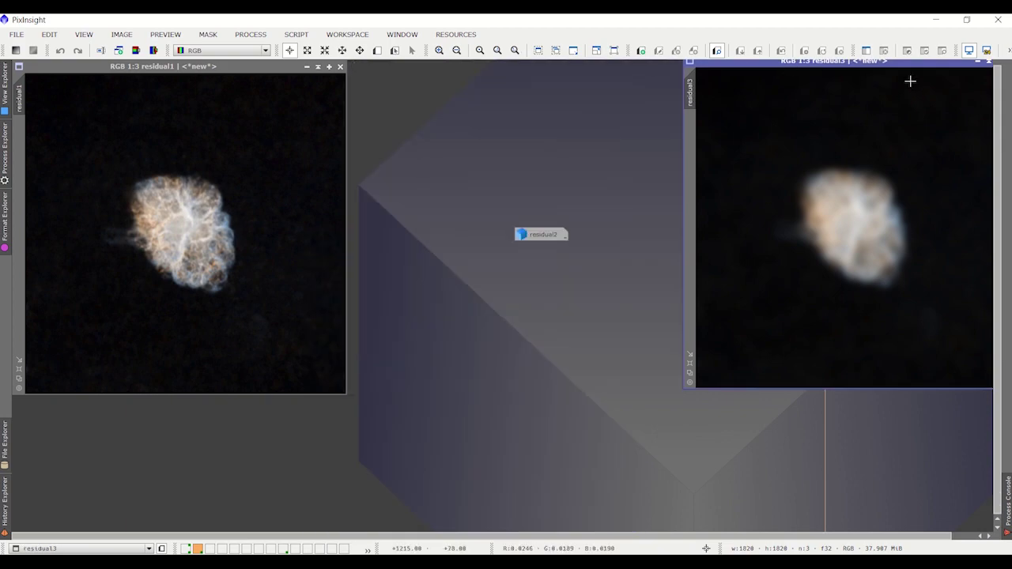
{"action": "left_click", "coordinate": [977, 61]}
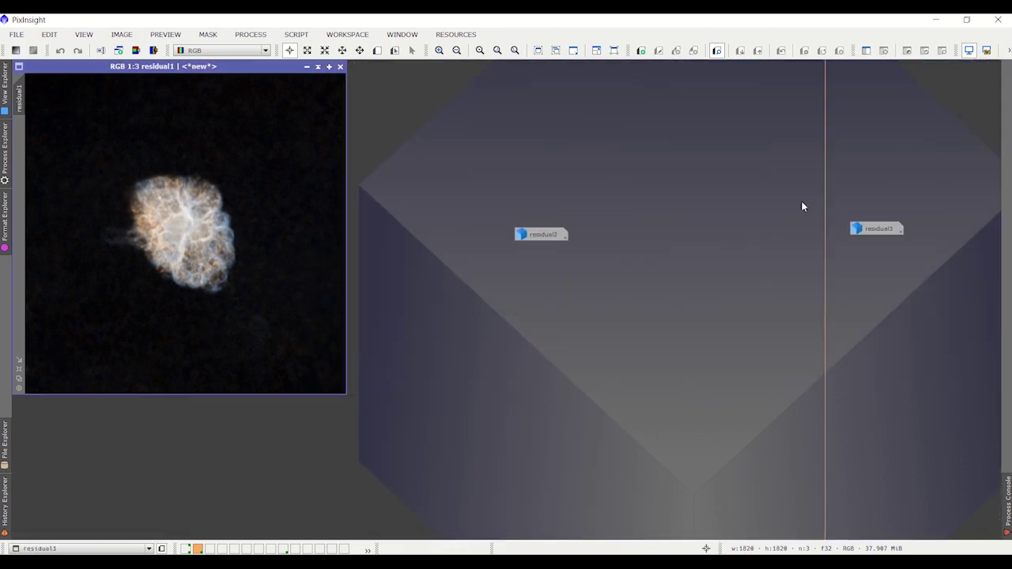
{"action": "left_click_drag", "start_coordinate": [542, 234], "coordinate": [55, 485]}
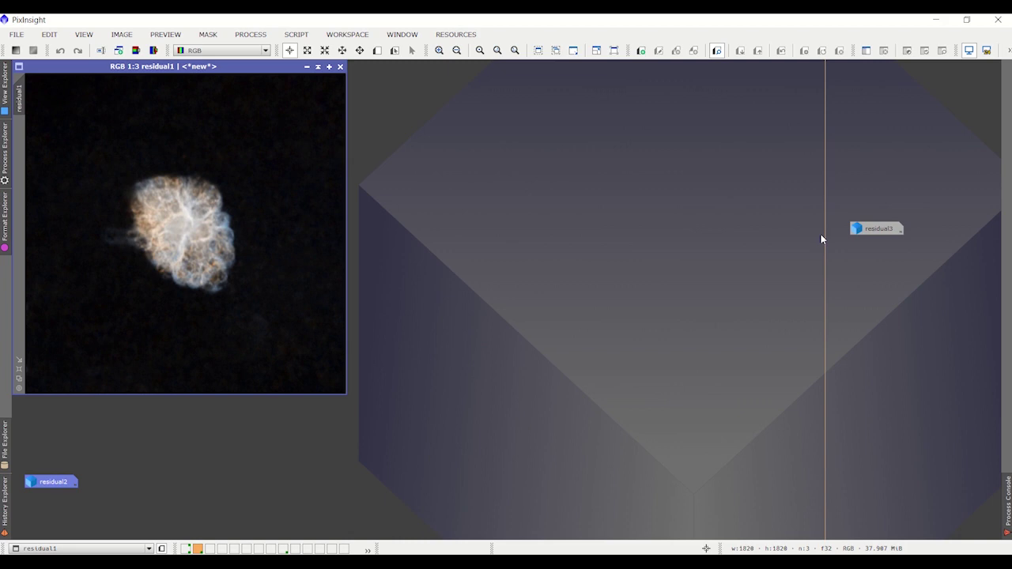
{"action": "left_click_drag", "start_coordinate": [885, 234], "coordinate": [119, 485]}
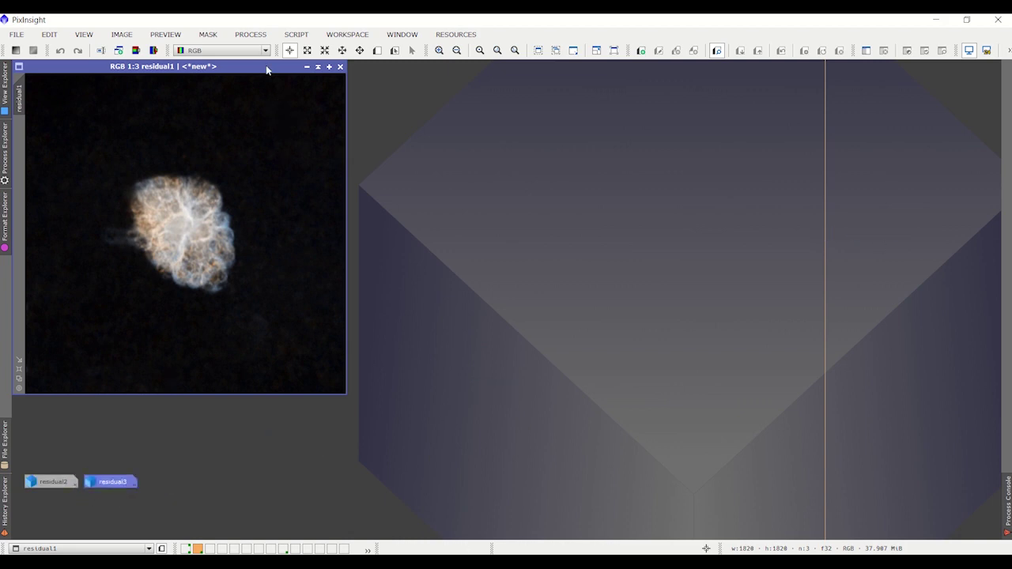
- Open PixelMath from Process > All Processes and reset it to defaults
{"action": "left_click", "coordinate": [297, 34]}
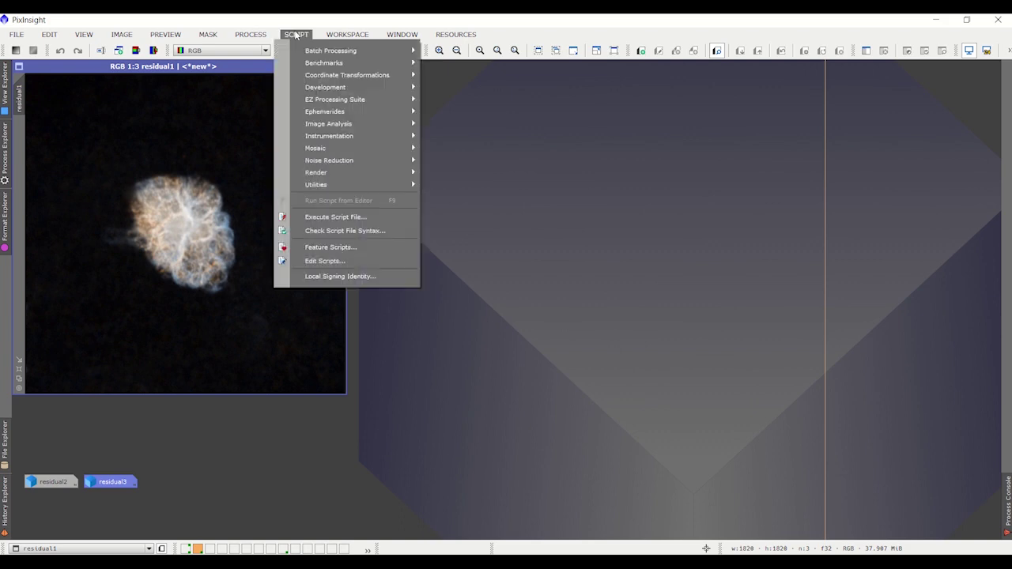
{"action": "mouse_move", "coordinate": [233, 35]}
{"action": "mouse_move", "coordinate": [354, 28]}
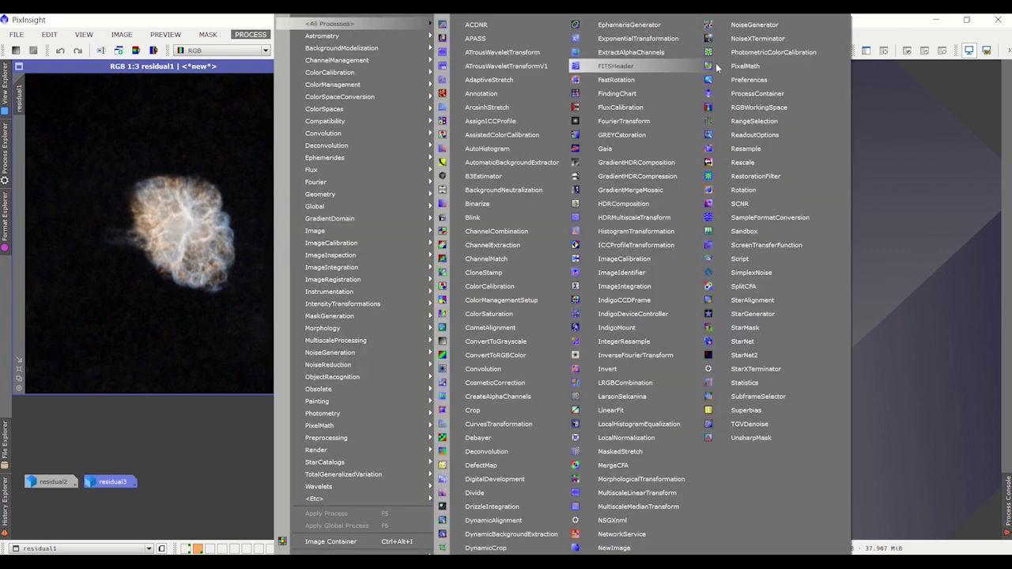
{"action": "left_click", "coordinate": [750, 77]}
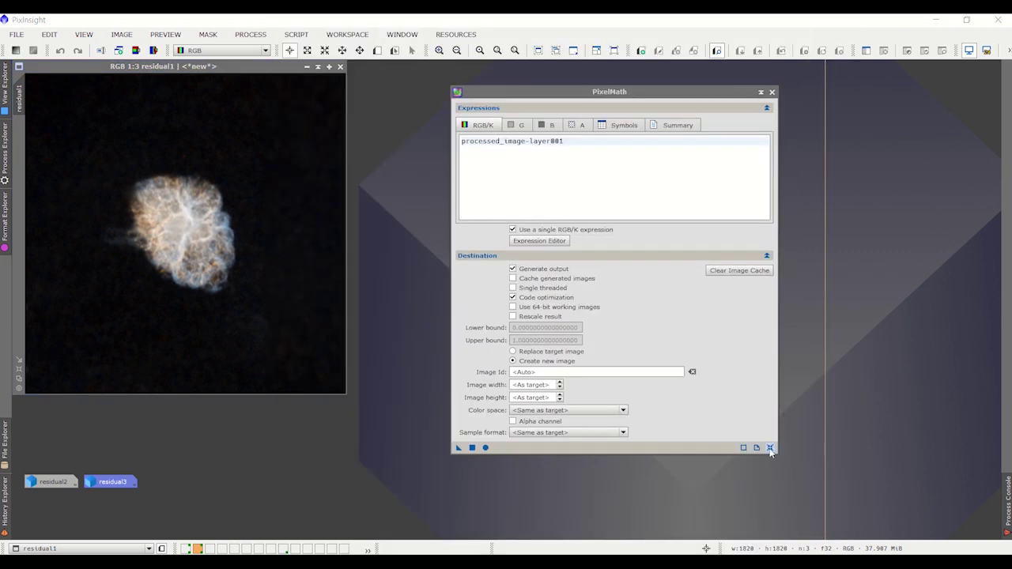
{"action": "left_click", "coordinate": [770, 447]}
{"action": "left_click_drag", "start_coordinate": [644, 91], "coordinate": [733, 73]}
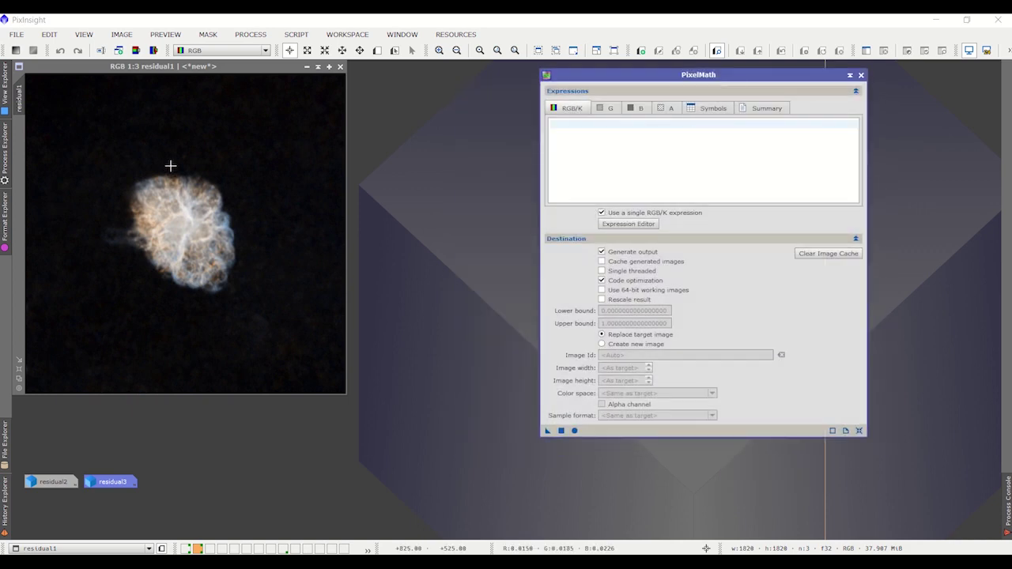
- Build the expression residual1-residual2 in the Expression Editor and accept it
{"action": "left_click", "coordinate": [628, 224]}
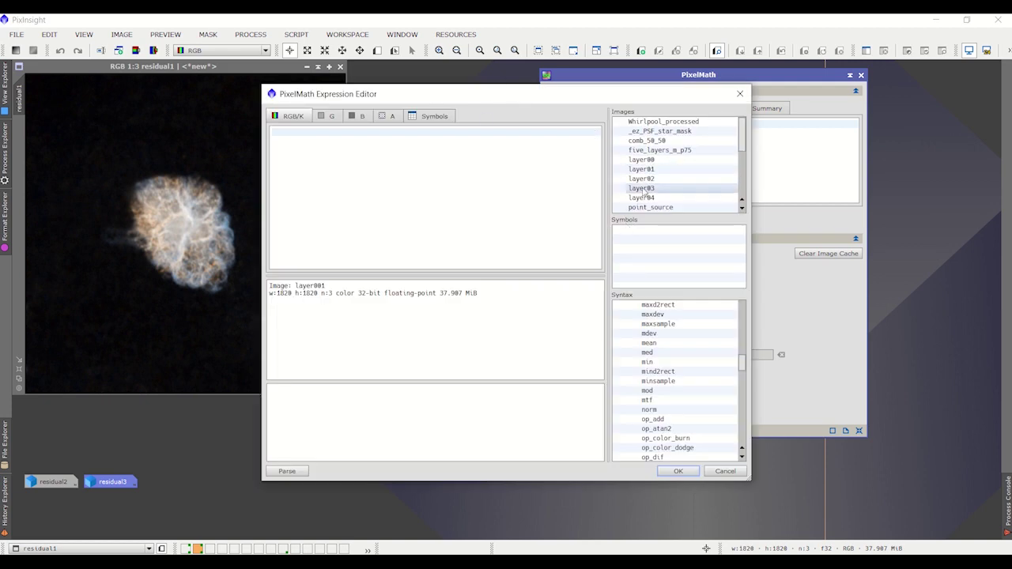
{"action": "scroll", "coordinate": [652, 168], "scroll_direction": "down", "scroll_amount": 3}
{"action": "double_click", "coordinate": [645, 150]}
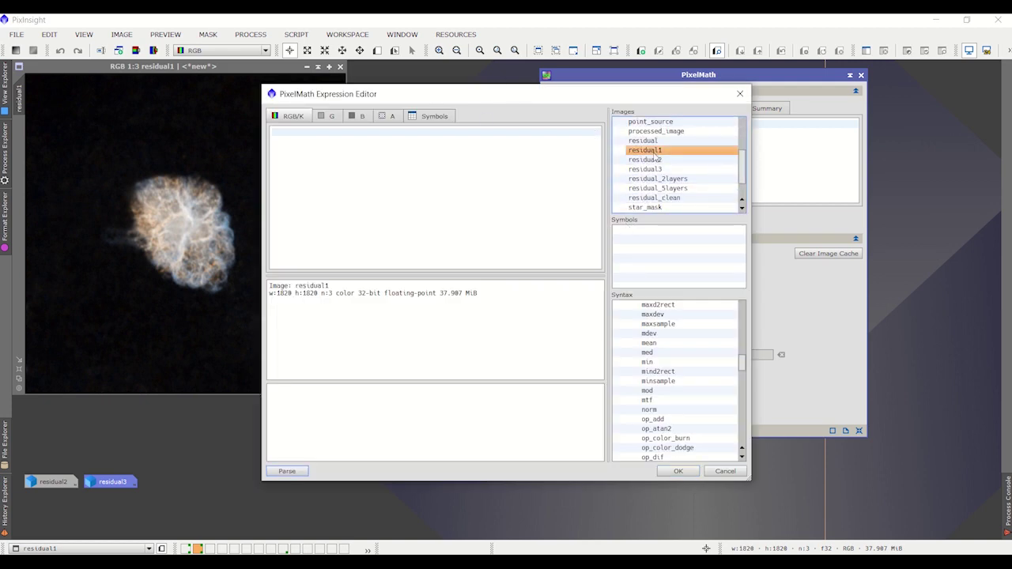
{"action": "left_click_drag", "start_coordinate": [506, 98], "coordinate": [619, 94]}
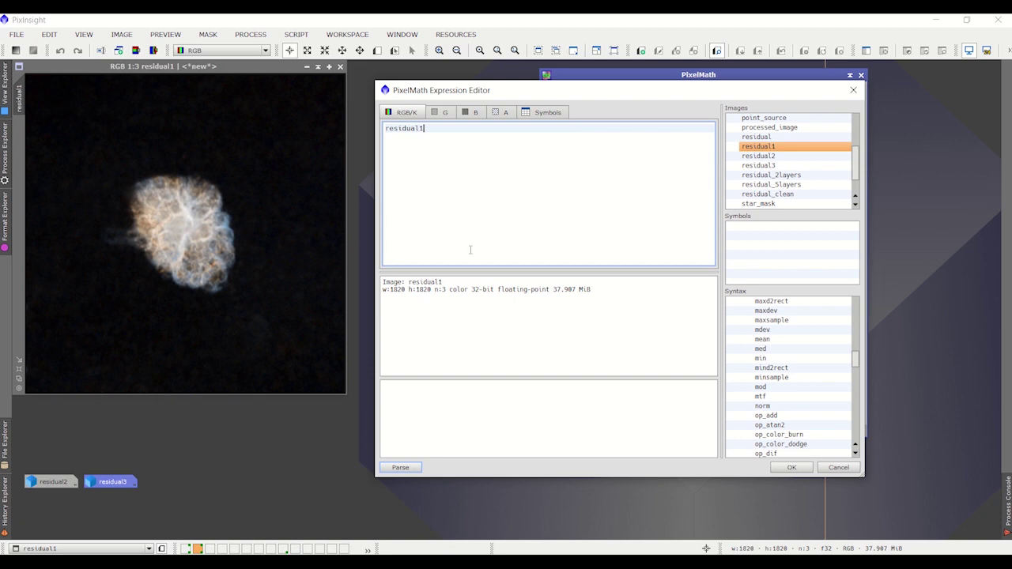
{"action": "left_click", "coordinate": [63, 490]}
{"action": "double_click", "coordinate": [775, 156]}
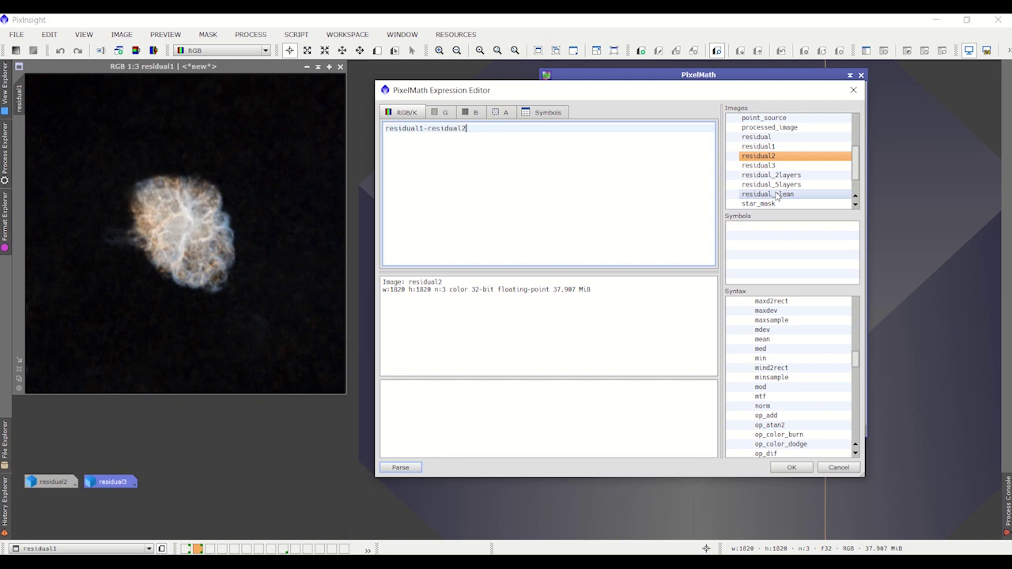
{"action": "left_click", "coordinate": [795, 467]}
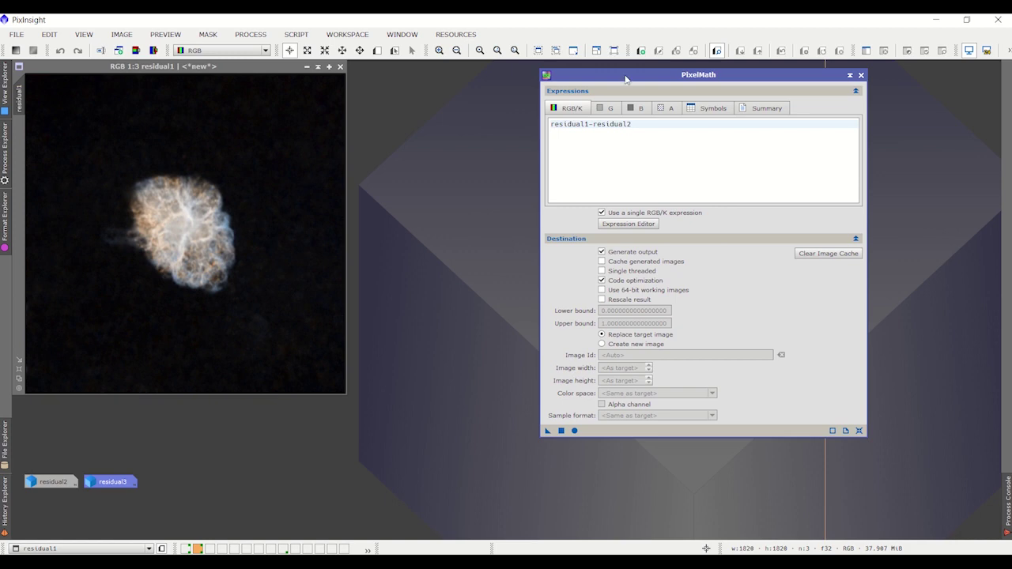
- Output residual1-residual2 to a new image, Image740, and place it next to residual1
{"action": "left_click_drag", "start_coordinate": [625, 74], "coordinate": [541, 81]}
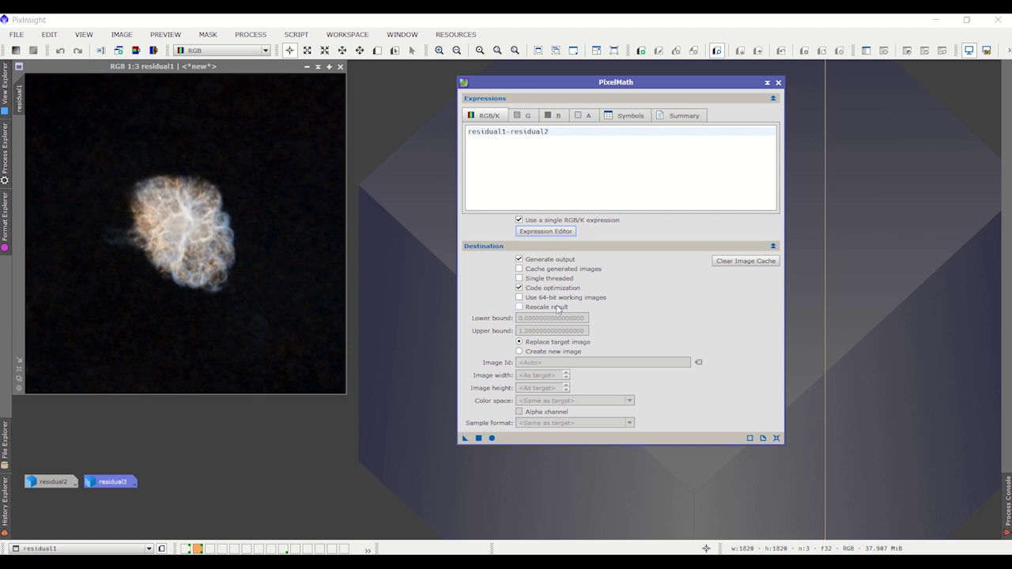
{"action": "left_click", "coordinate": [520, 351]}
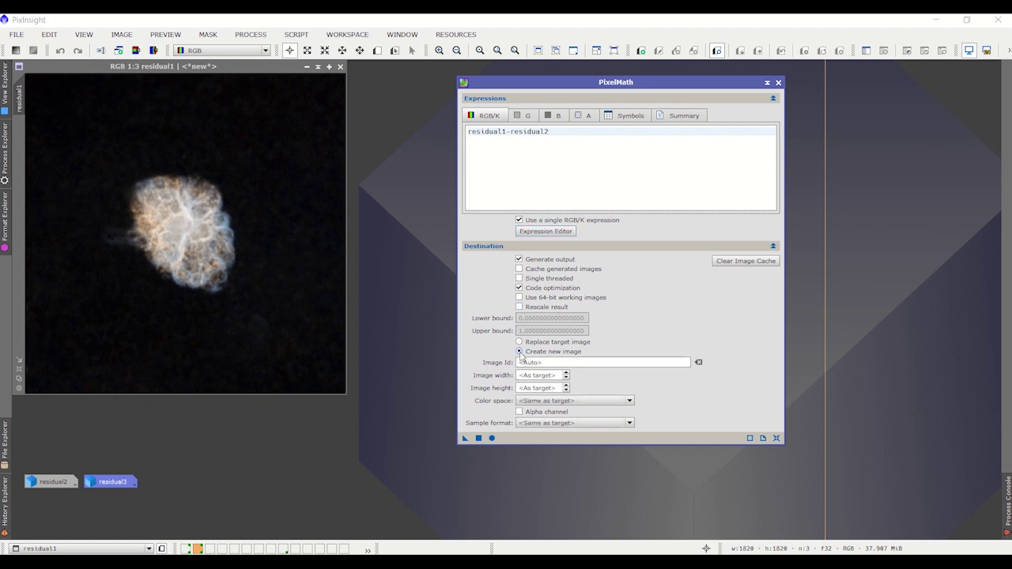
{"action": "left_click", "coordinate": [478, 438]}
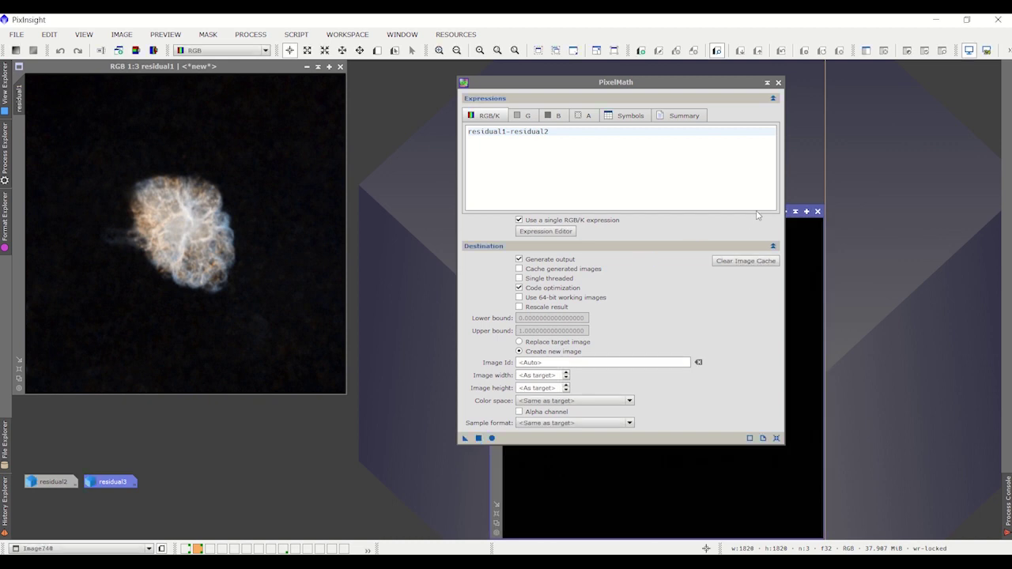
{"action": "left_click_drag", "start_coordinate": [664, 82], "coordinate": [884, 107]}
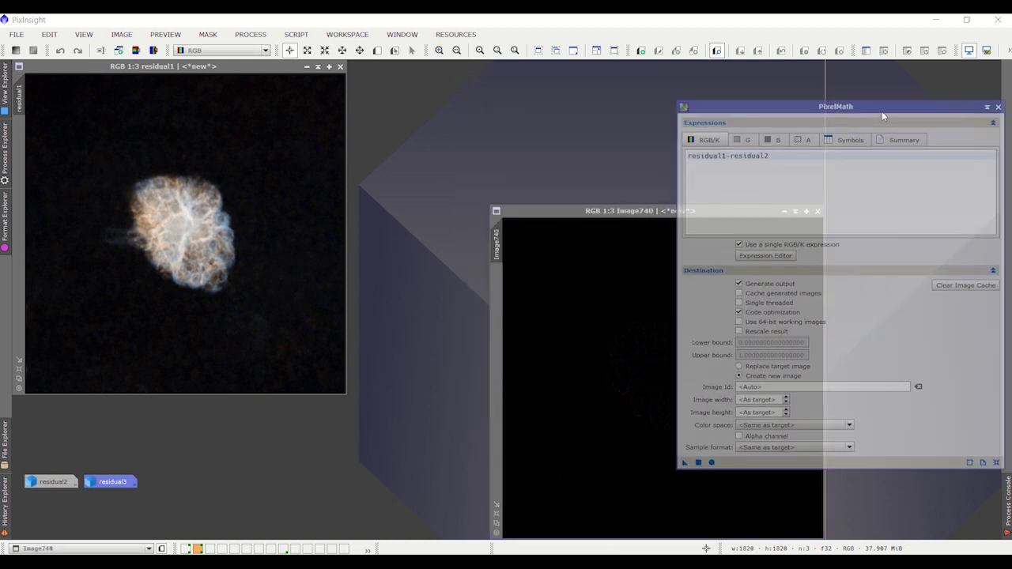
{"action": "left_click_drag", "start_coordinate": [659, 211], "coordinate": [588, 161]}
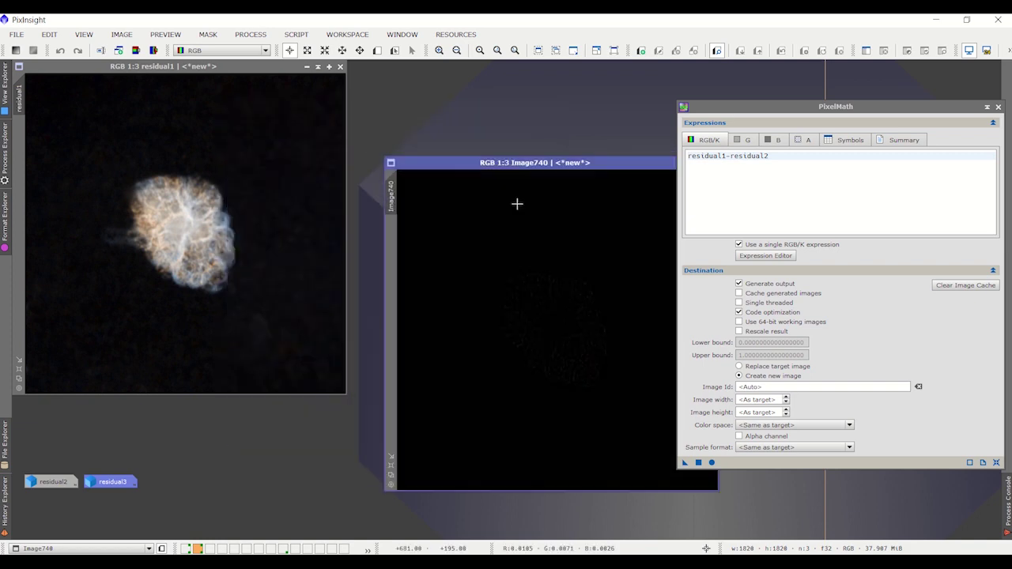
- Restore residual2 to compare with Image740, then iconize it again
{"action": "double_click", "coordinate": [48, 479]}
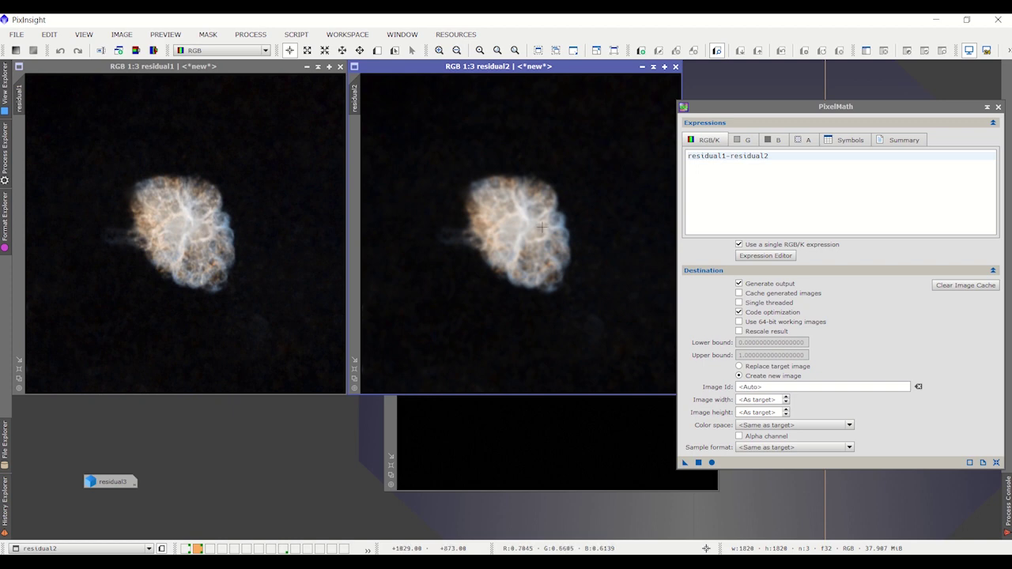
{"action": "left_click_drag", "start_coordinate": [631, 68], "coordinate": [270, 165]}
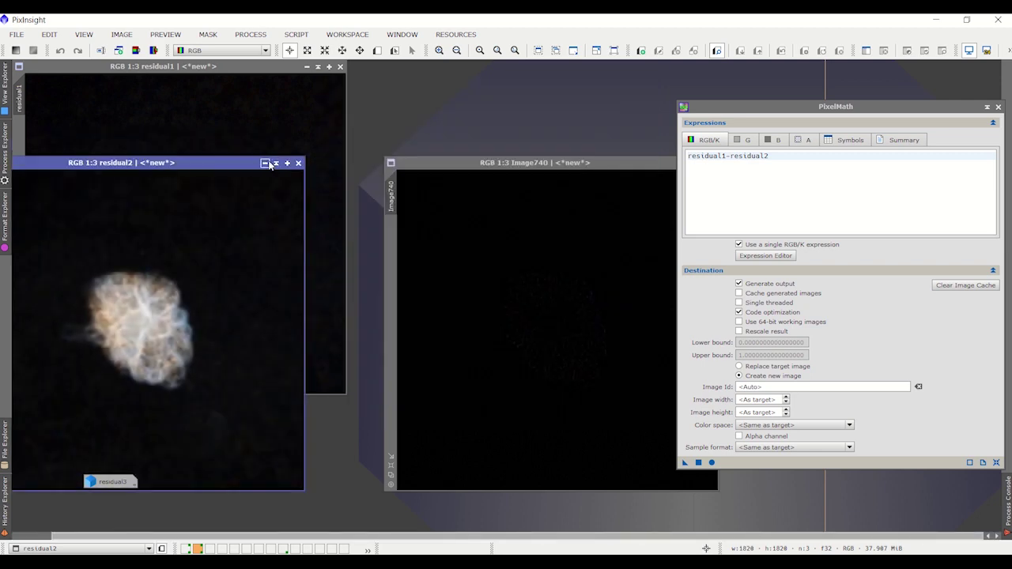
{"action": "left_click", "coordinate": [266, 163]}
{"action": "left_click_drag", "start_coordinate": [480, 167], "coordinate": [171, 157]}
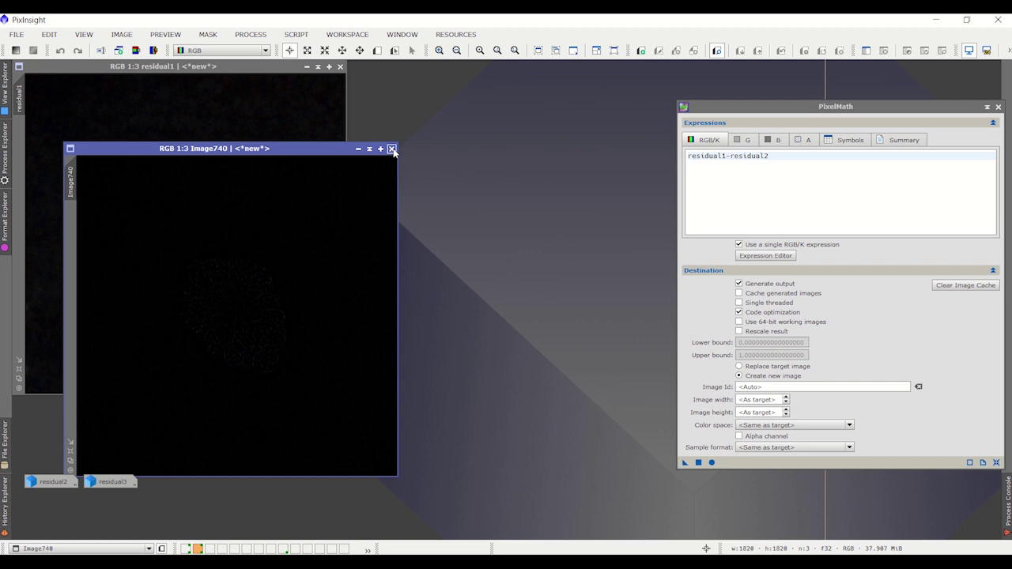
- Close Image740 and edit the PixelMath expression to 4*residual1-3*residual2
{"action": "left_click", "coordinate": [392, 149]}
{"action": "left_click_drag", "start_coordinate": [790, 106], "coordinate": [533, 106]}
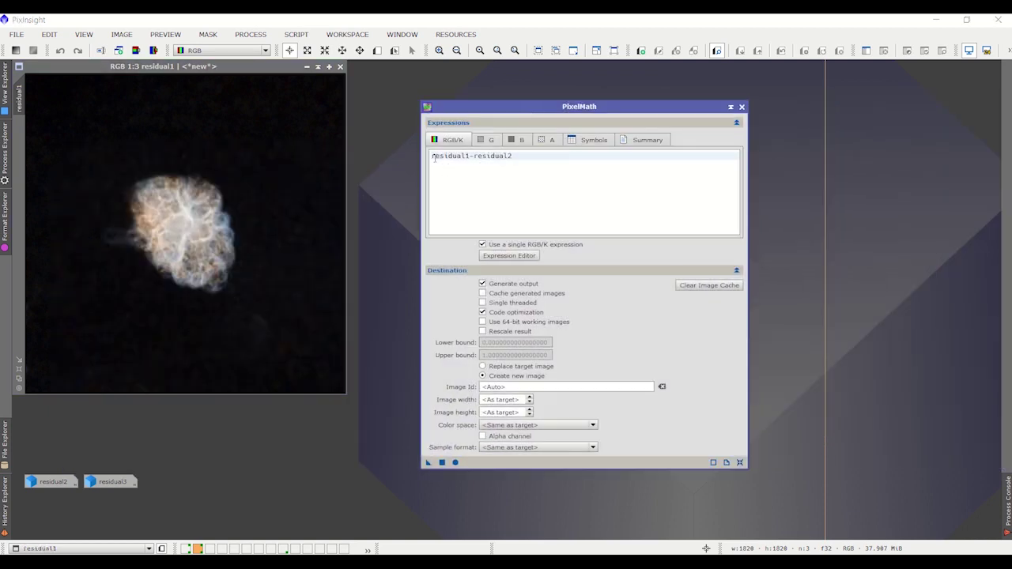
{"action": "left_click", "coordinate": [432, 158]}
{"action": "type", "text": "4"}
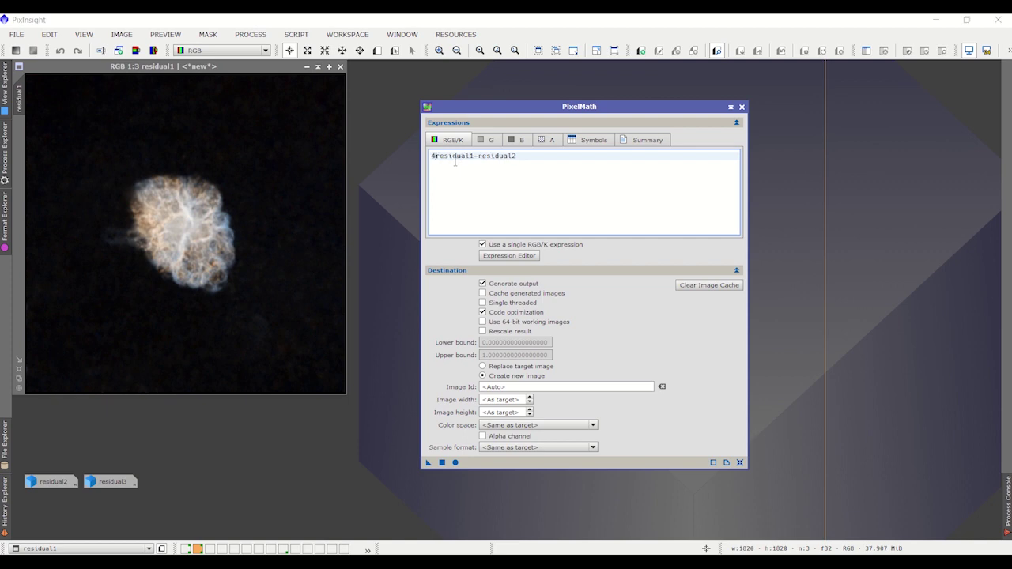
{"action": "type", "text": "*"}
{"action": "type", "text": "3*"}
{"action": "left_click", "coordinate": [848, 310]}
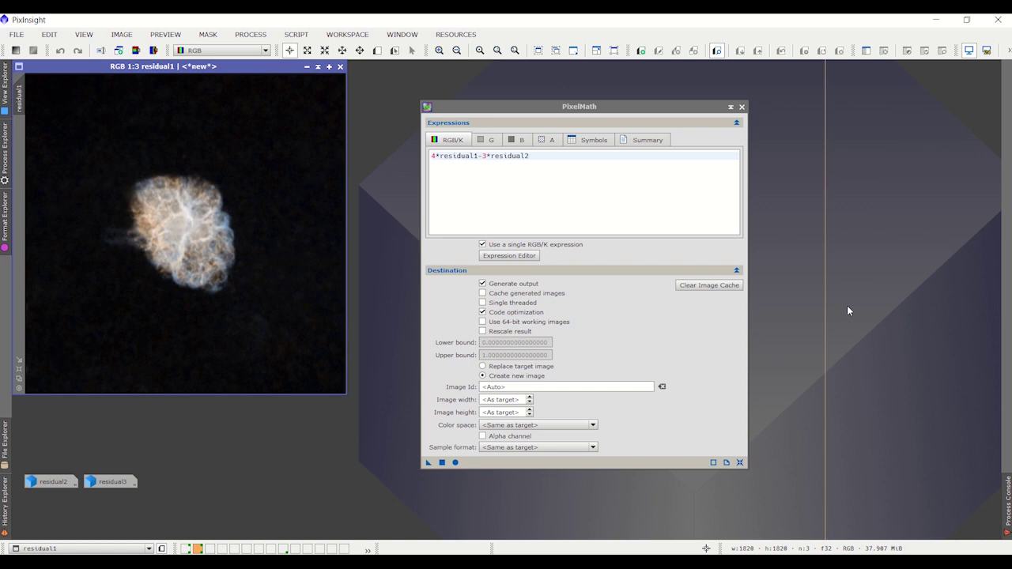
{"action": "left_click", "coordinate": [549, 116]}
{"action": "left_click_drag", "start_coordinate": [549, 113], "coordinate": [616, 93]}
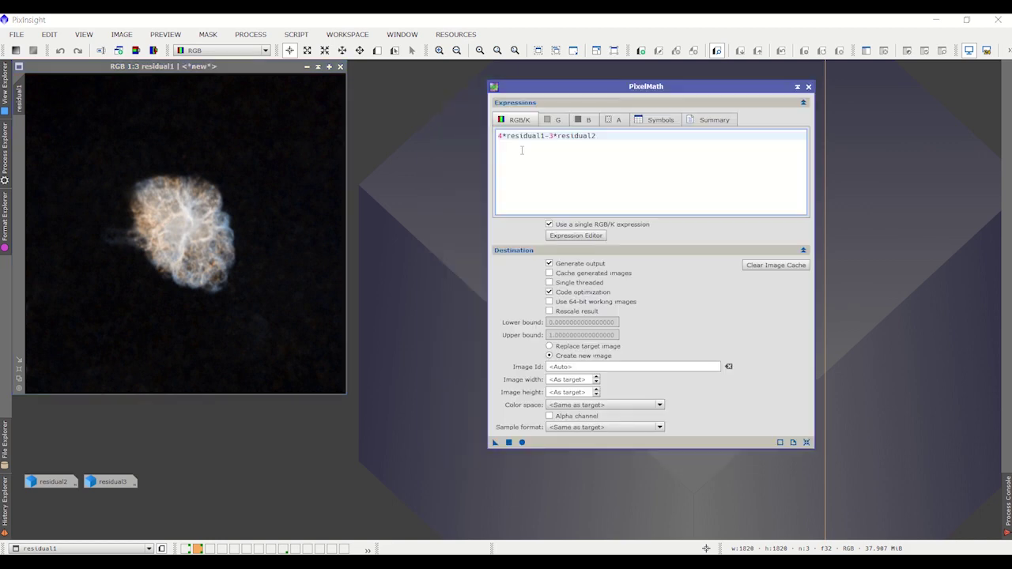
{"action": "left_click", "coordinate": [555, 137]}
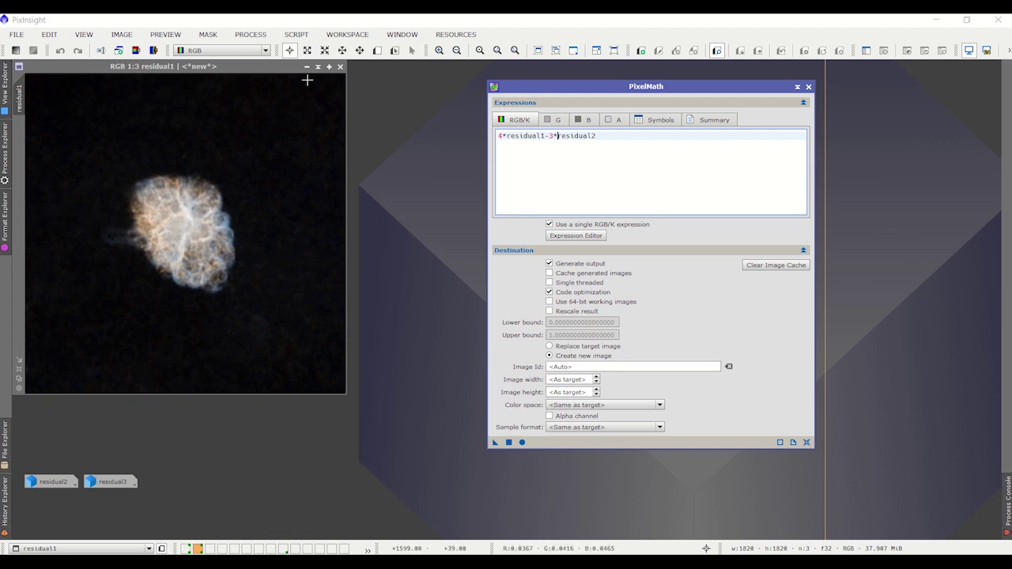
{"action": "left_click_drag", "start_coordinate": [517, 87], "coordinate": [502, 93]}
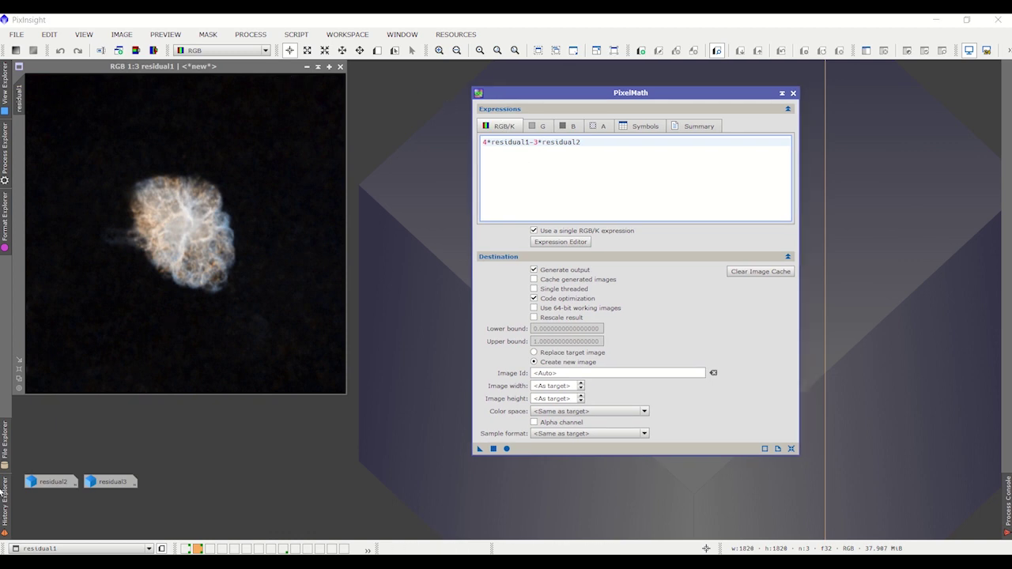
{"action": "double_click", "coordinate": [56, 486]}
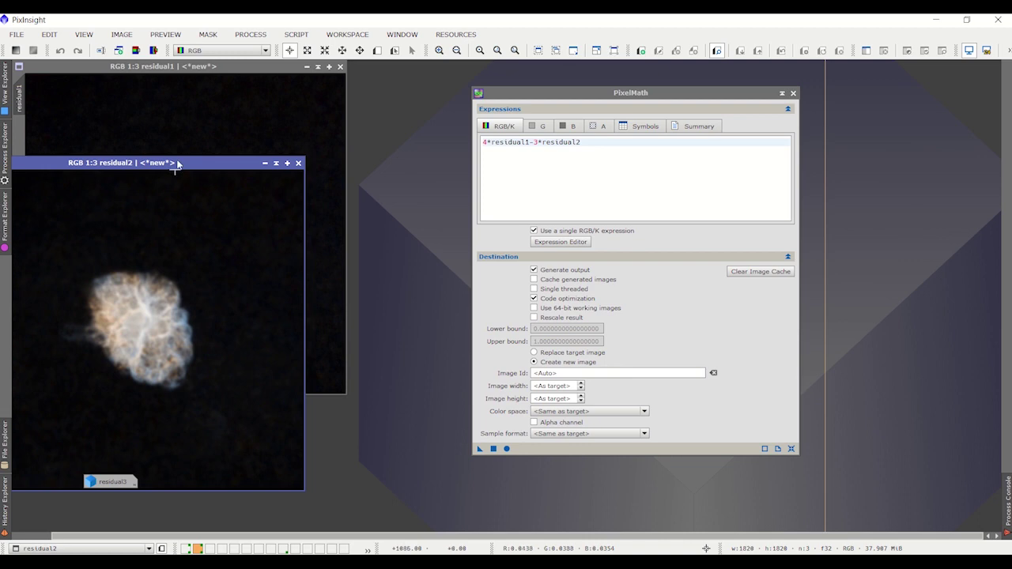
{"action": "left_click_drag", "start_coordinate": [178, 168], "coordinate": [485, 71]}
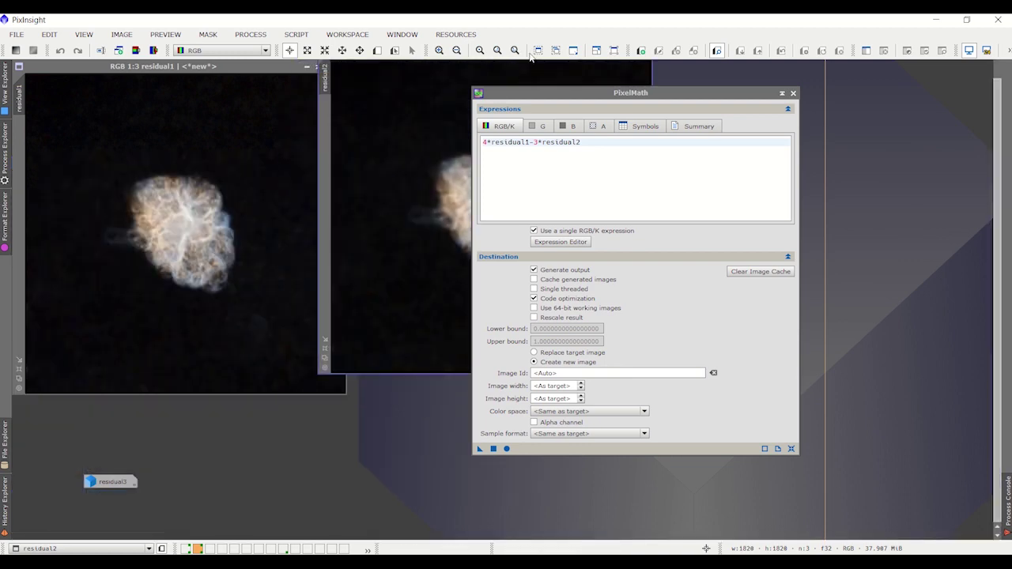
{"action": "left_click_drag", "start_coordinate": [603, 88], "coordinate": [818, 111]}
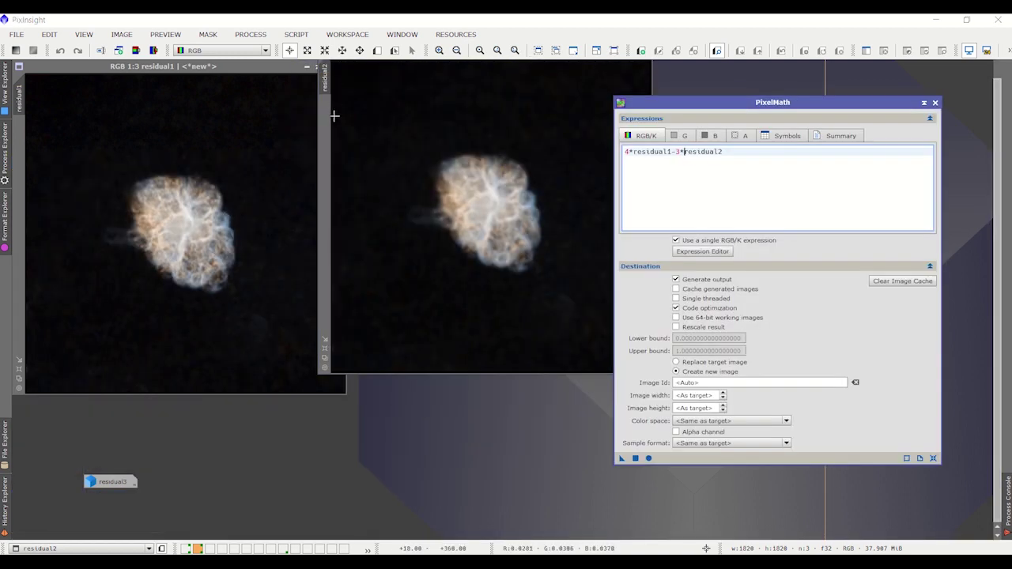
{"action": "left_click", "coordinate": [335, 151]}
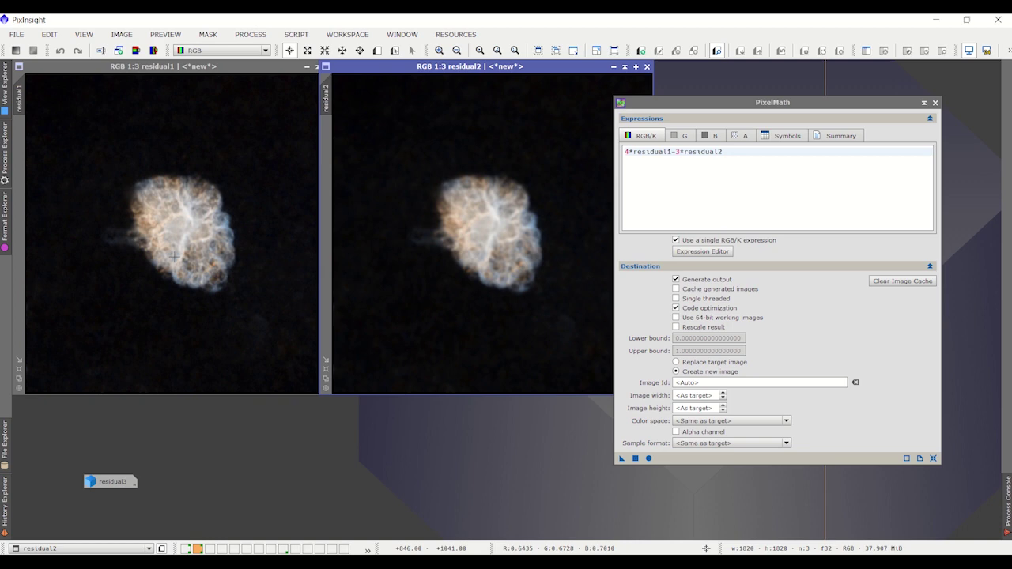
- Iconize residual2, apply 4*residual1-3*residual2 to create Image743, and set it beside residual1
{"action": "left_click", "coordinate": [613, 67]}
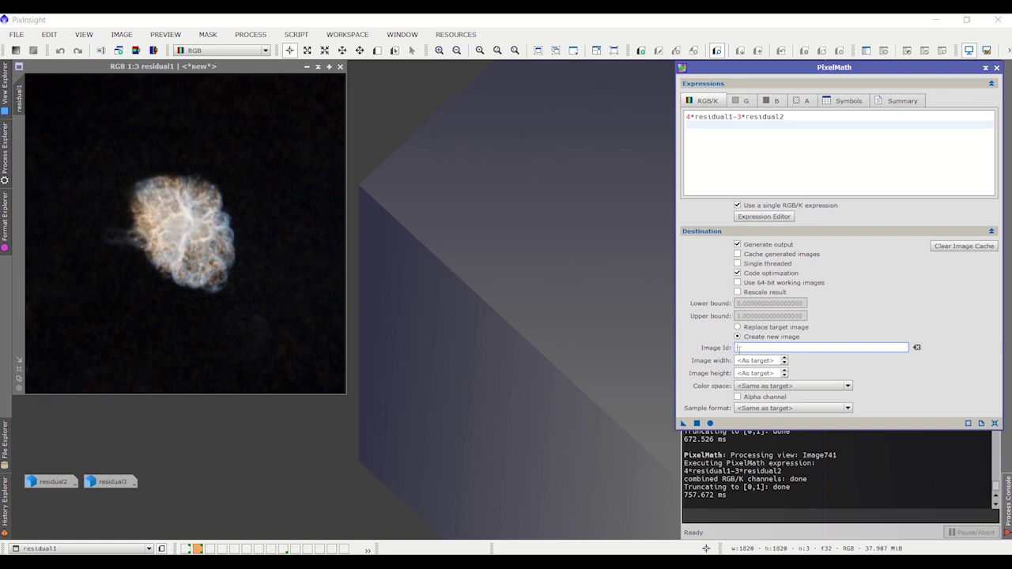
{"action": "type", "text": "s"}
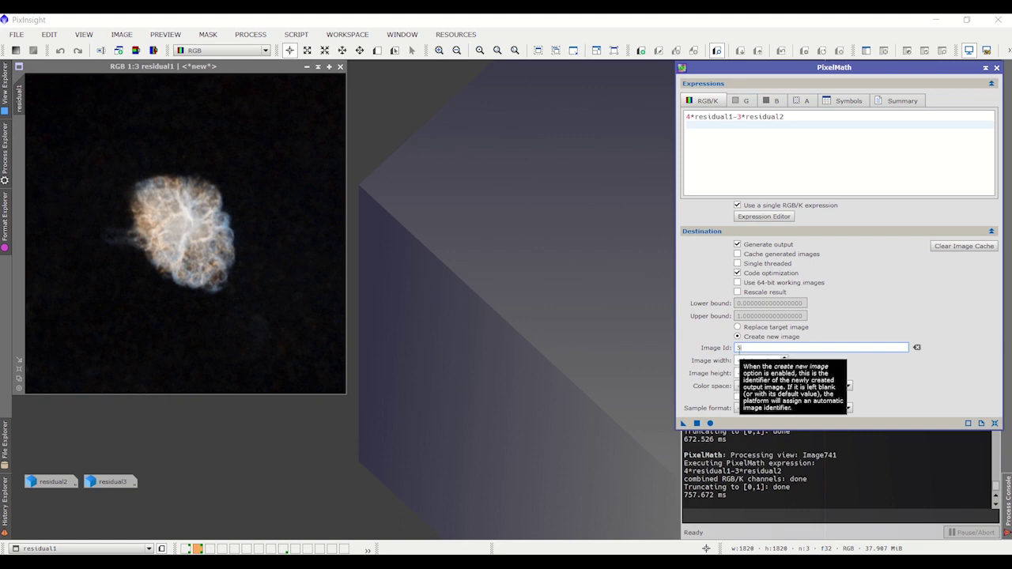
{"action": "left_click", "coordinate": [696, 423]}
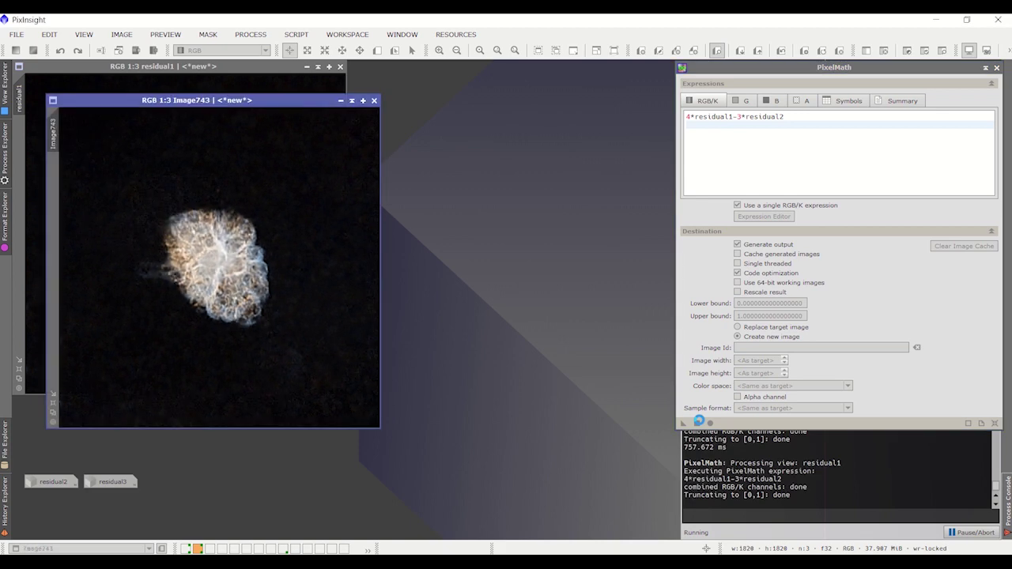
{"action": "left_click_drag", "start_coordinate": [232, 99], "coordinate": [503, 62]}
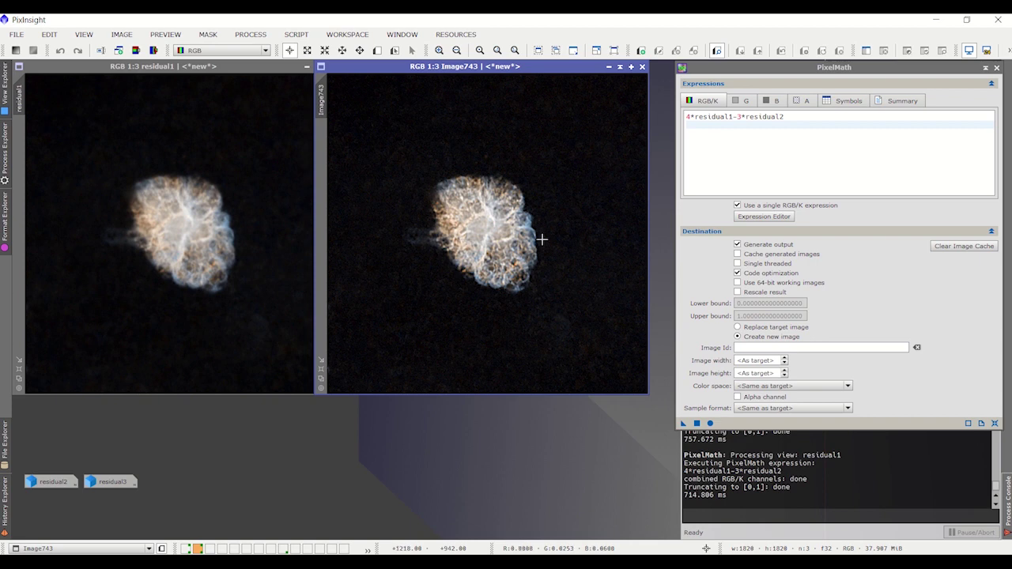
{"action": "scroll", "coordinate": [535, 237], "scroll_direction": "up", "scroll_amount": 1}
{"action": "scroll", "coordinate": [489, 261], "scroll_direction": "down", "scroll_amount": 1}
{"action": "scroll", "coordinate": [493, 260], "scroll_direction": "up", "scroll_amount": 1}
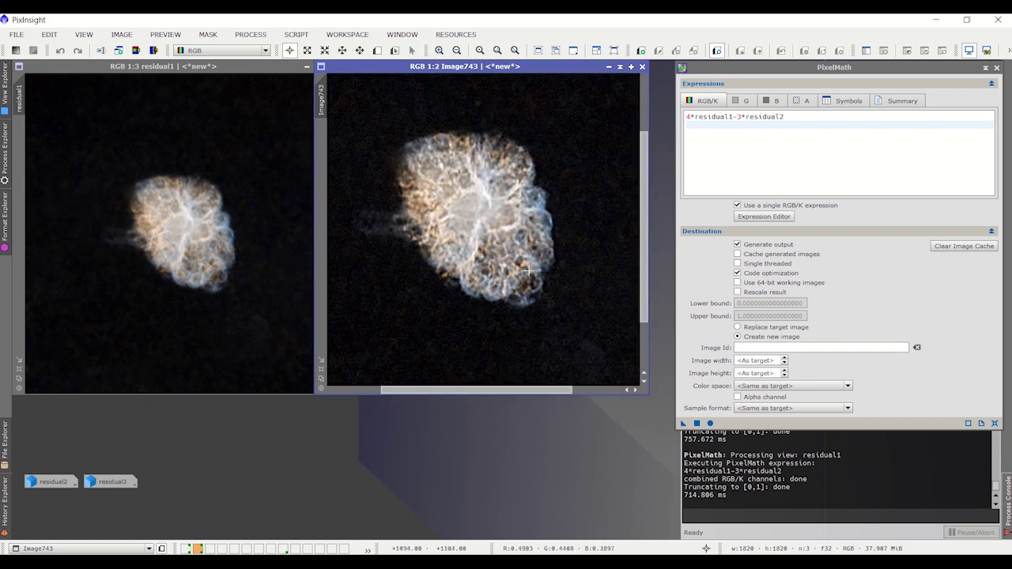
{"action": "scroll", "coordinate": [528, 269], "scroll_direction": "down", "scroll_amount": 1}
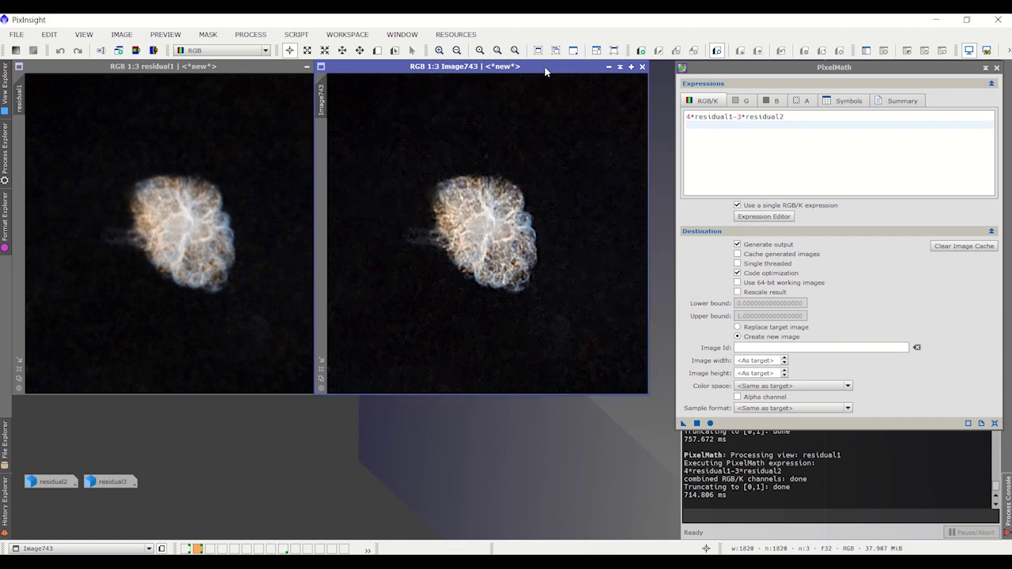
{"action": "left_click_drag", "start_coordinate": [543, 70], "coordinate": [543, 70]}
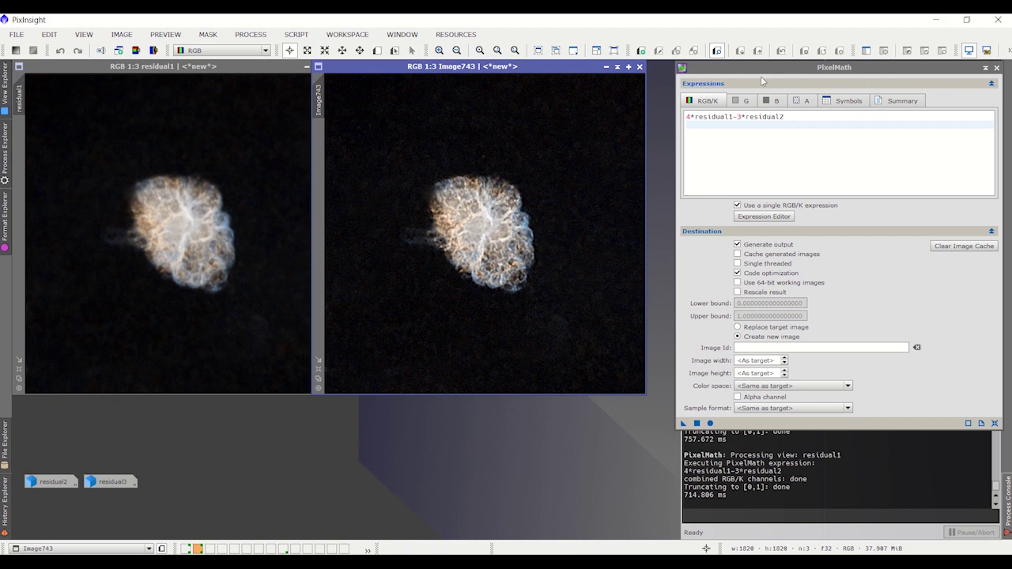
- Change the expression coefficients to read 3*residual1-2*residual2
{"action": "left_click_drag", "start_coordinate": [765, 68], "coordinate": [743, 75]}
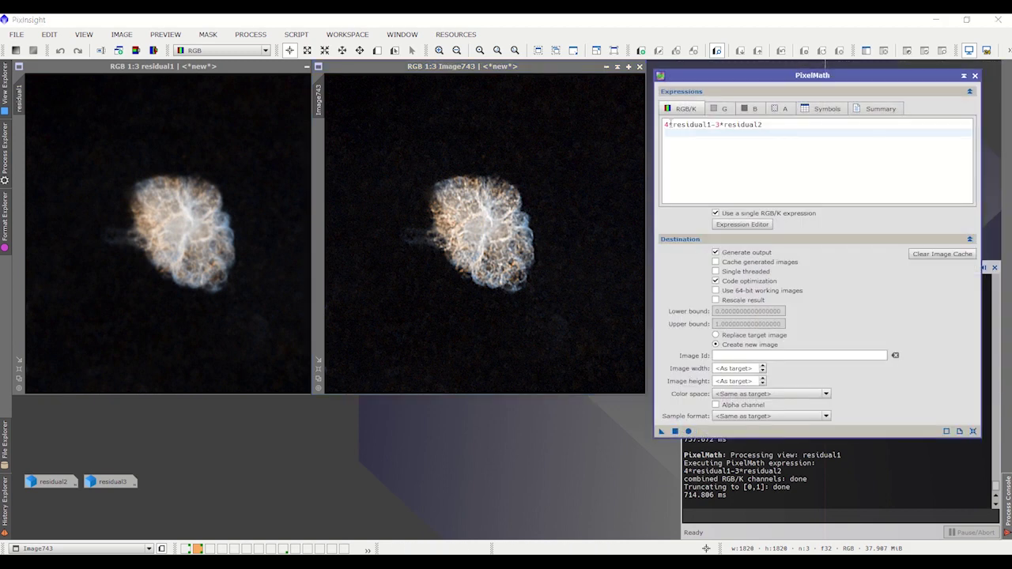
{"action": "left_click_drag", "start_coordinate": [669, 124], "coordinate": [665, 125]}
{"action": "type", "text": "3"}
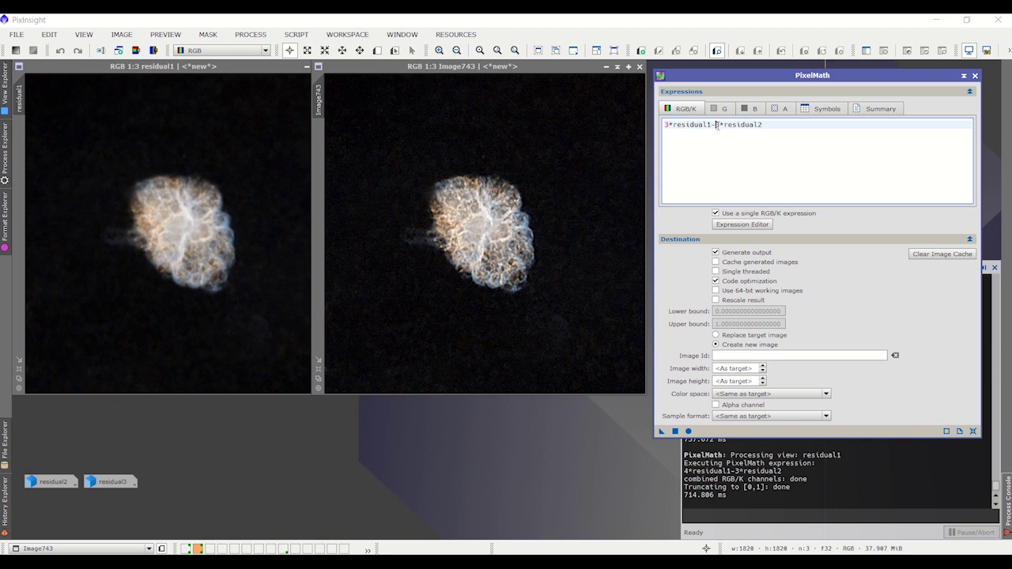
{"action": "double_click", "coordinate": [717, 124]}
- Name the output image twoR2, apply PixelMath, and place twoR2 beside residual1
{"action": "left_click", "coordinate": [766, 356]}
{"action": "type", "text": "twoR2"}
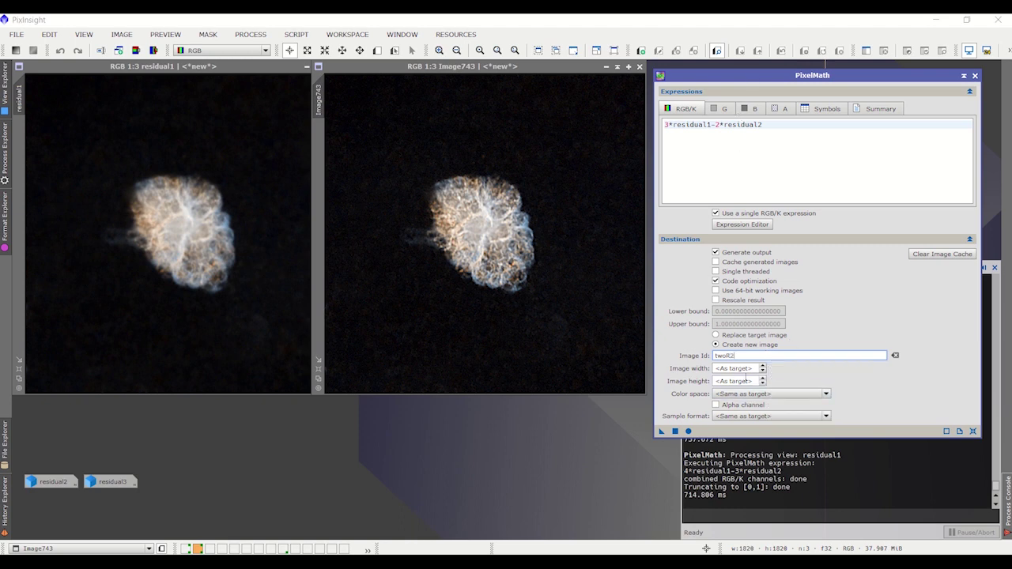
{"action": "left_click", "coordinate": [675, 431]}
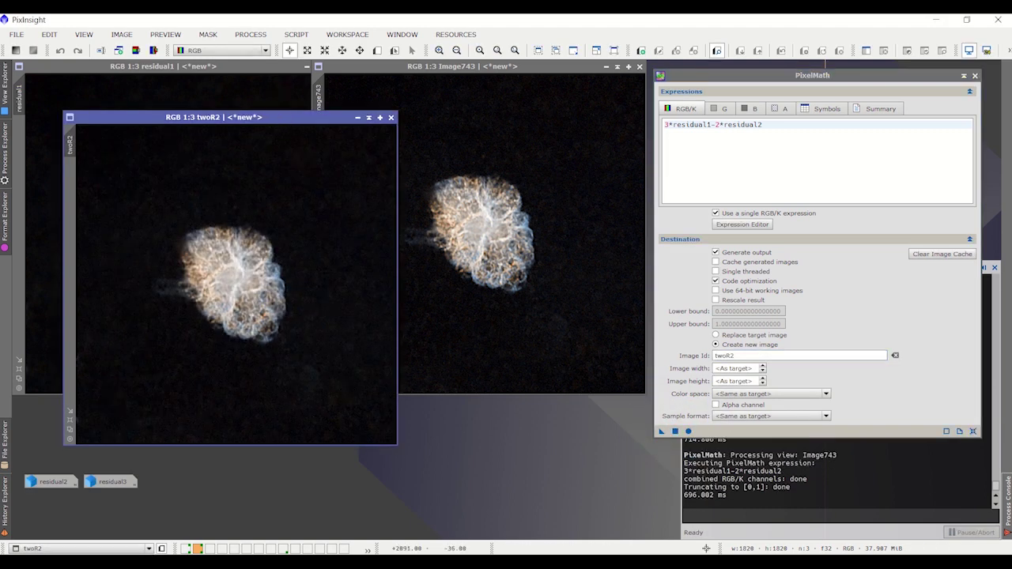
{"action": "left_click_drag", "start_coordinate": [321, 124], "coordinate": [261, 124]}
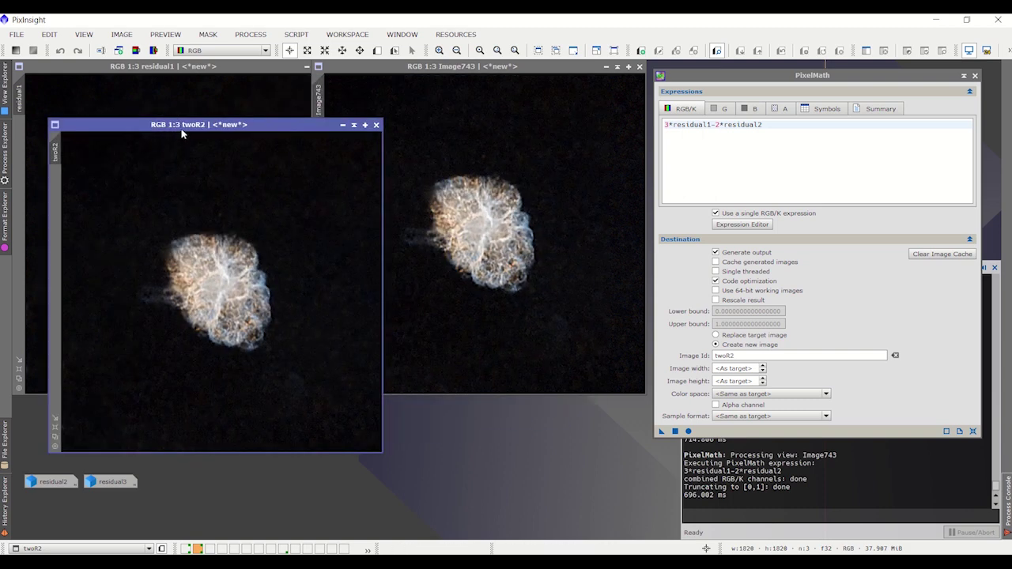
{"action": "left_click_drag", "start_coordinate": [180, 125], "coordinate": [443, 68]}
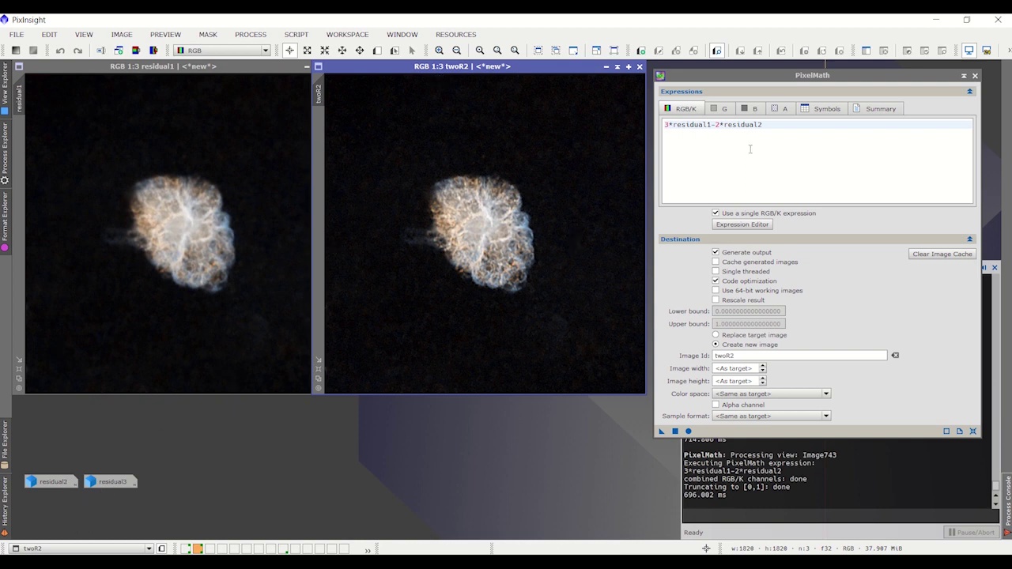
- Restore residual3 to inspect it, then iconize it again
{"action": "double_click", "coordinate": [128, 483]}
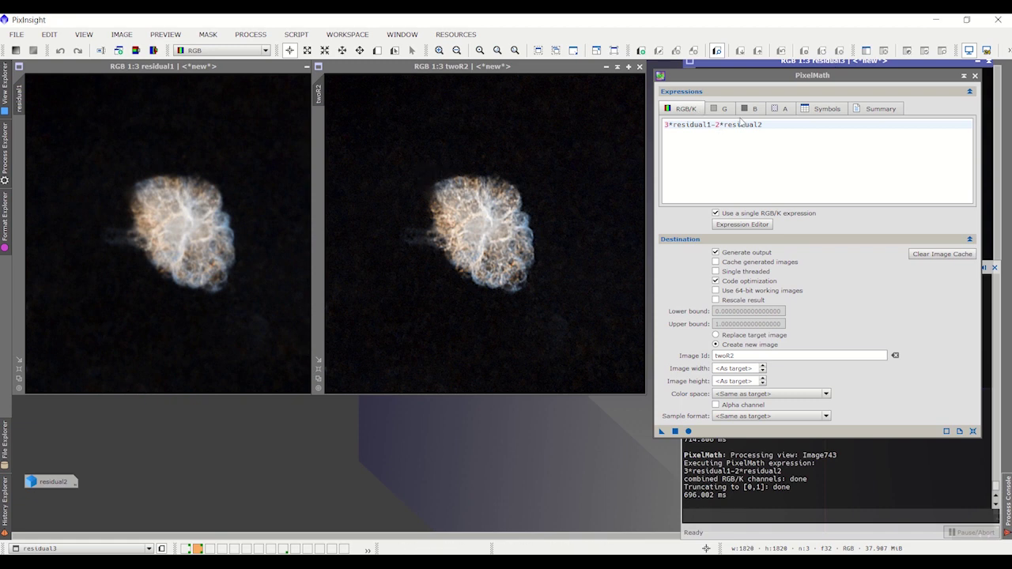
{"action": "left_click_drag", "start_coordinate": [767, 62], "coordinate": [410, 151]}
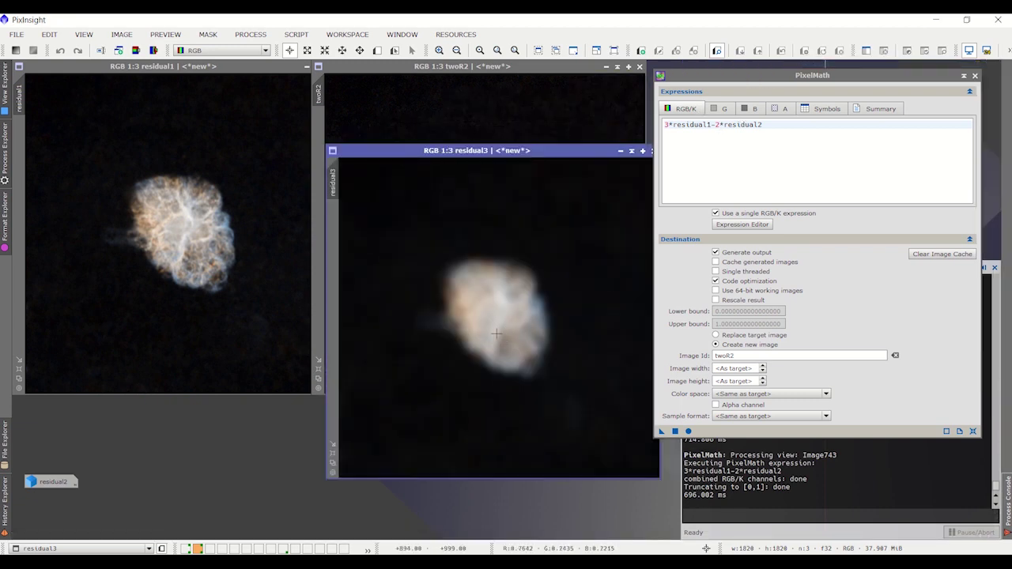
{"action": "left_click", "coordinate": [621, 150]}
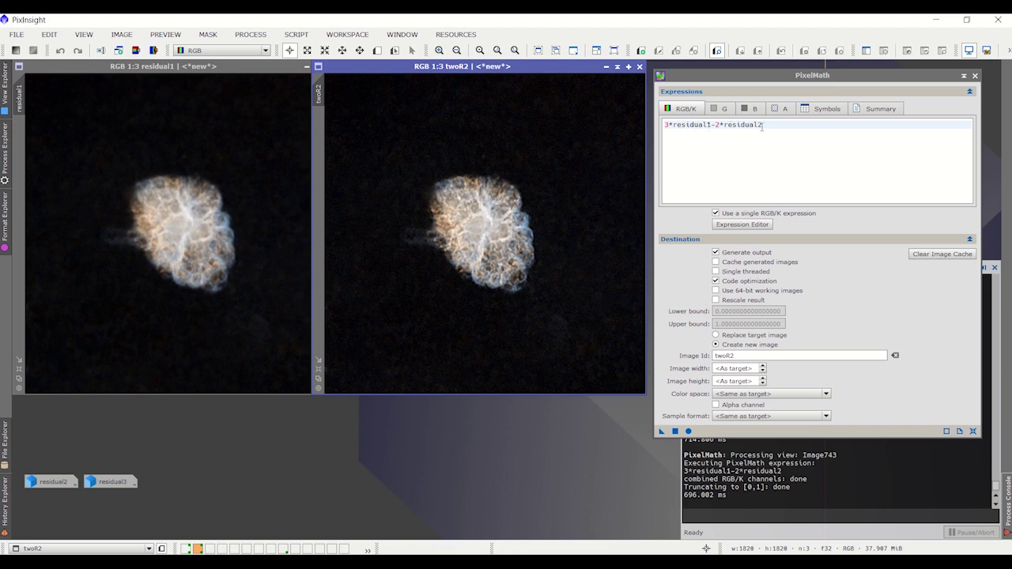
- Apply 3*residual1-2*residual3 as new image twoR3 and position it beside residual1 and twoR2
{"action": "left_click", "coordinate": [761, 126]}
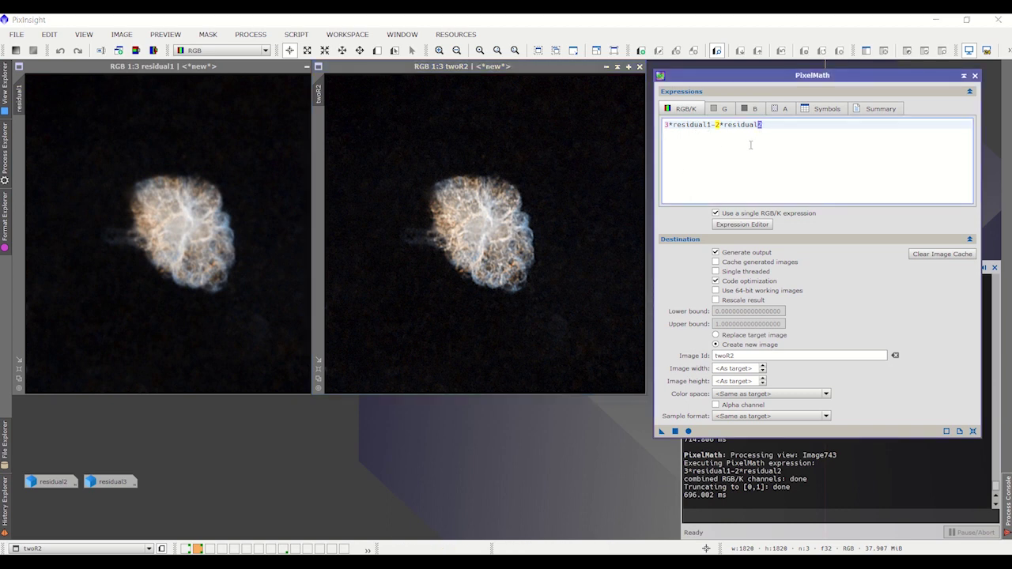
{"action": "type", "text": "3"}
{"action": "left_click", "coordinate": [735, 356]}
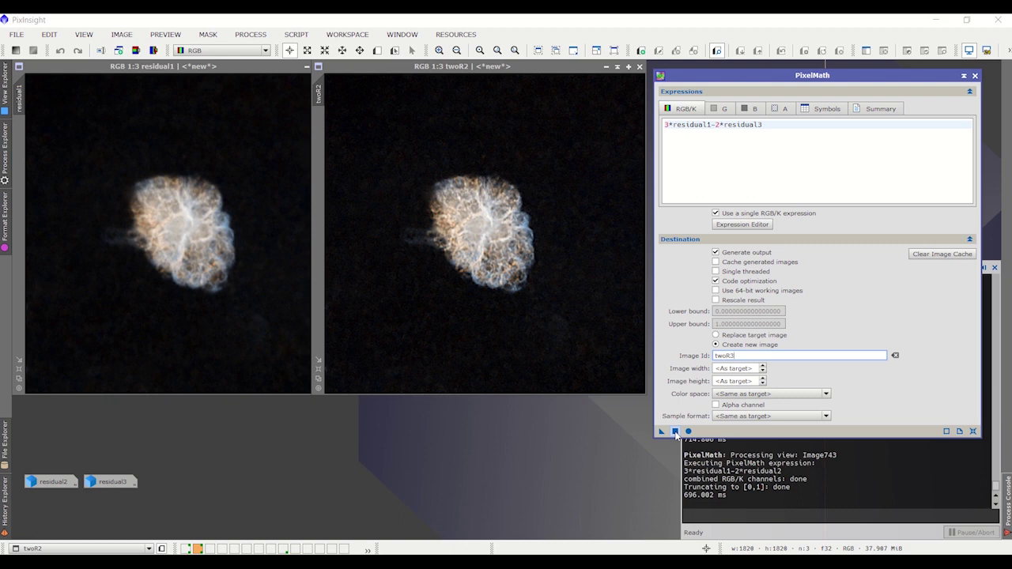
{"action": "left_click", "coordinate": [675, 433]}
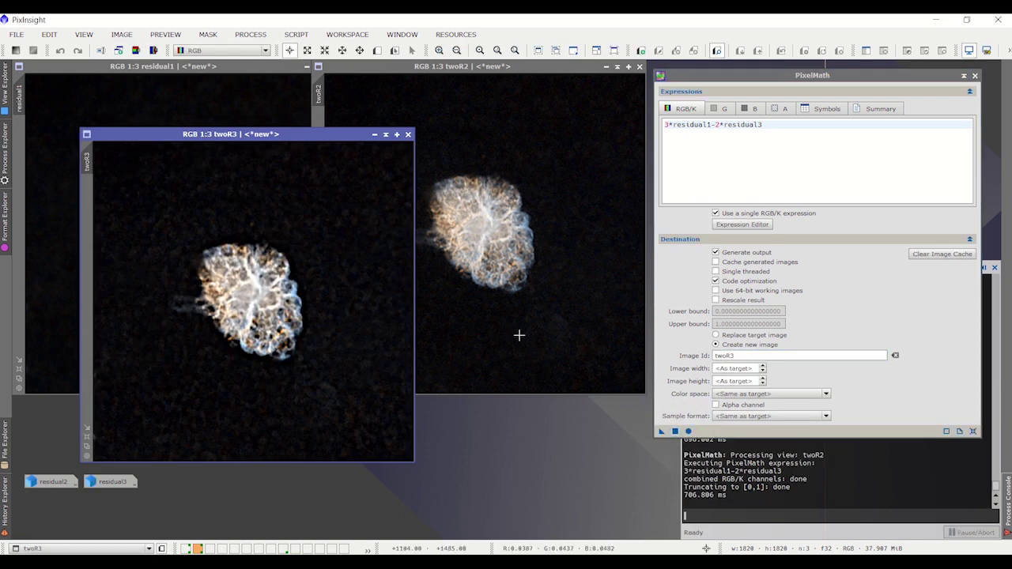
{"action": "left_click_drag", "start_coordinate": [222, 133], "coordinate": [418, 131]}
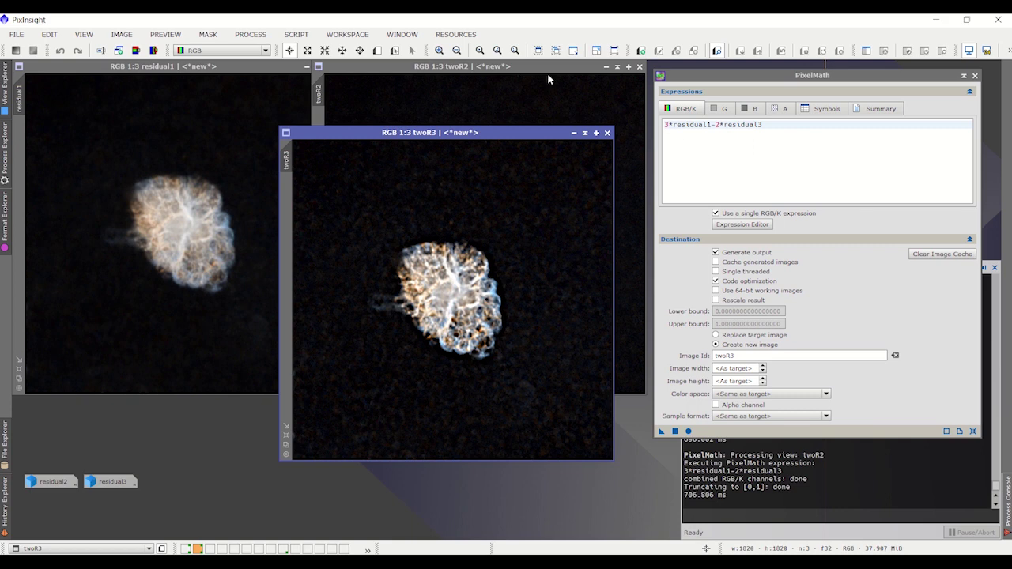
{"action": "left_click_drag", "start_coordinate": [613, 121], "coordinate": [550, 192]}
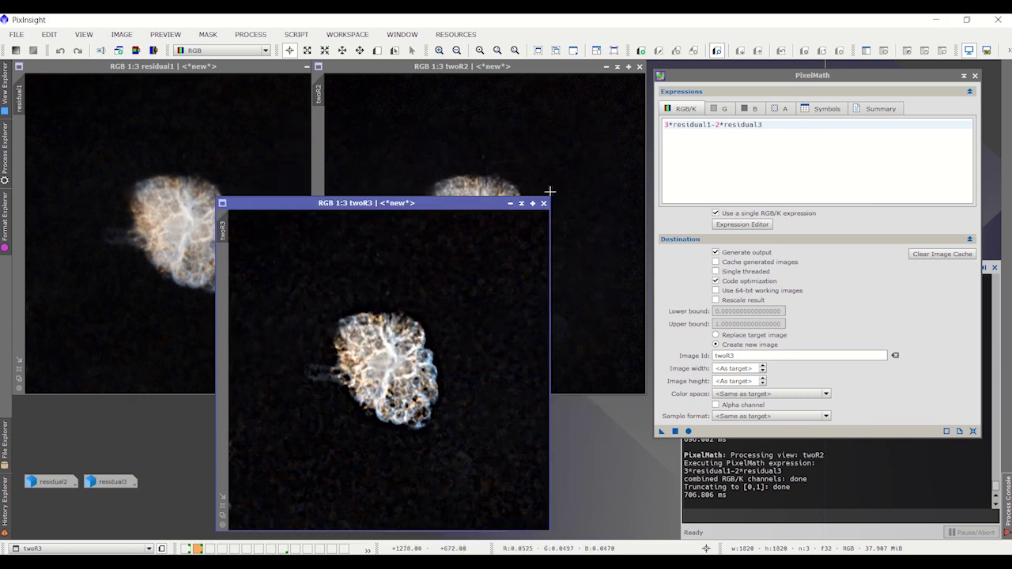
- Close twoR3 and change the PixelMath expression to 2*residual1-1*residual3
{"action": "left_click", "coordinate": [544, 203]}
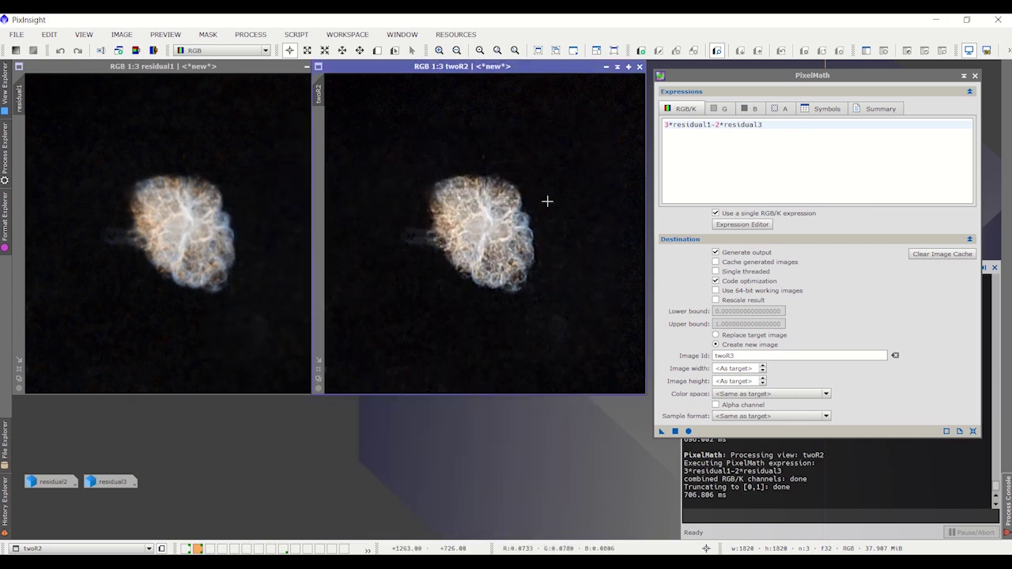
{"action": "left_click", "coordinate": [670, 124]}
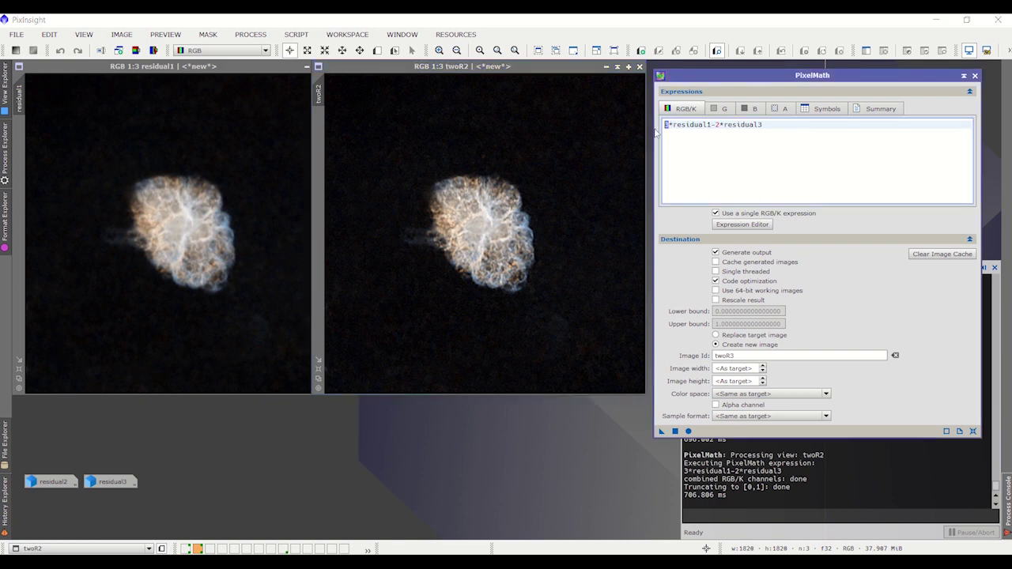
{"action": "key", "text": "BackSpace"}
{"action": "type", "text": "2"}
{"action": "type", "text": "1"}
- Output the blend as a new image named oneR3 and place it beside twoR2
{"action": "left_click", "coordinate": [731, 357]}
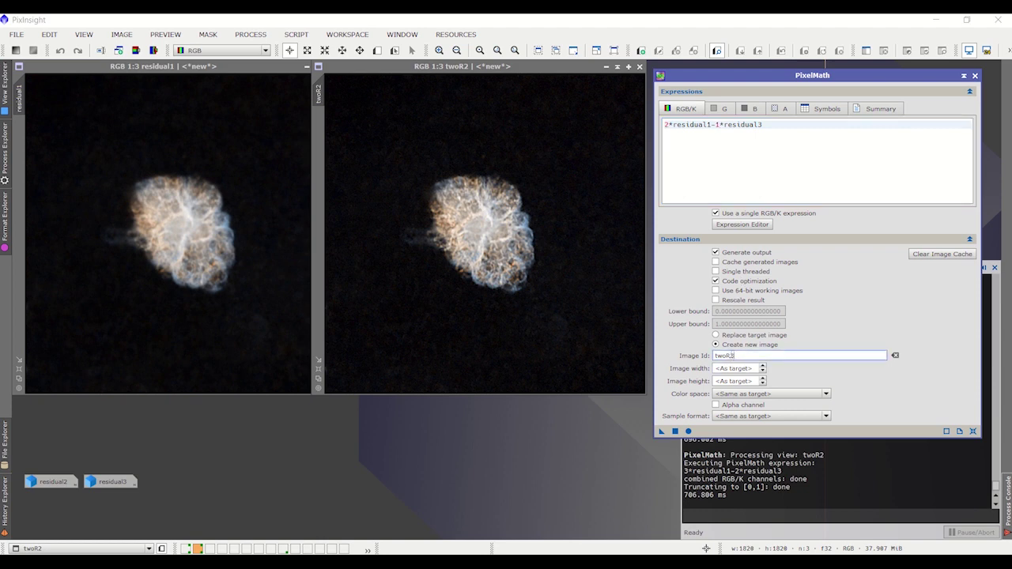
{"action": "left_click_drag", "start_coordinate": [725, 356], "coordinate": [701, 357]}
{"action": "key", "text": "Home"}
{"action": "key", "text": "Delete"}
{"action": "key", "text": "Delete"}
{"action": "key", "text": "Delete"}
{"action": "type", "text": "one"}
{"action": "left_click", "coordinate": [674, 431]}
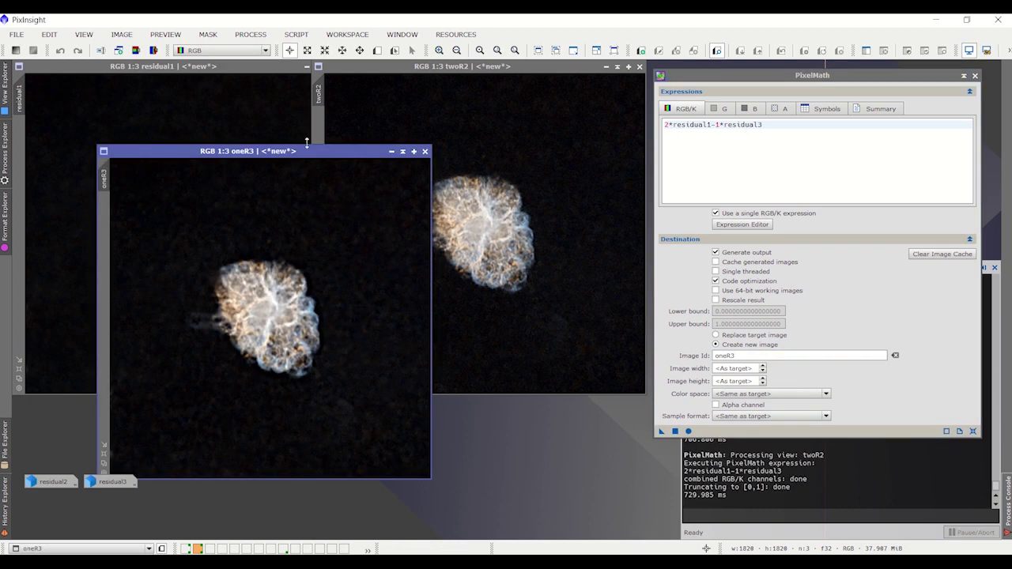
{"action": "left_click_drag", "start_coordinate": [369, 154], "coordinate": [237, 84]}
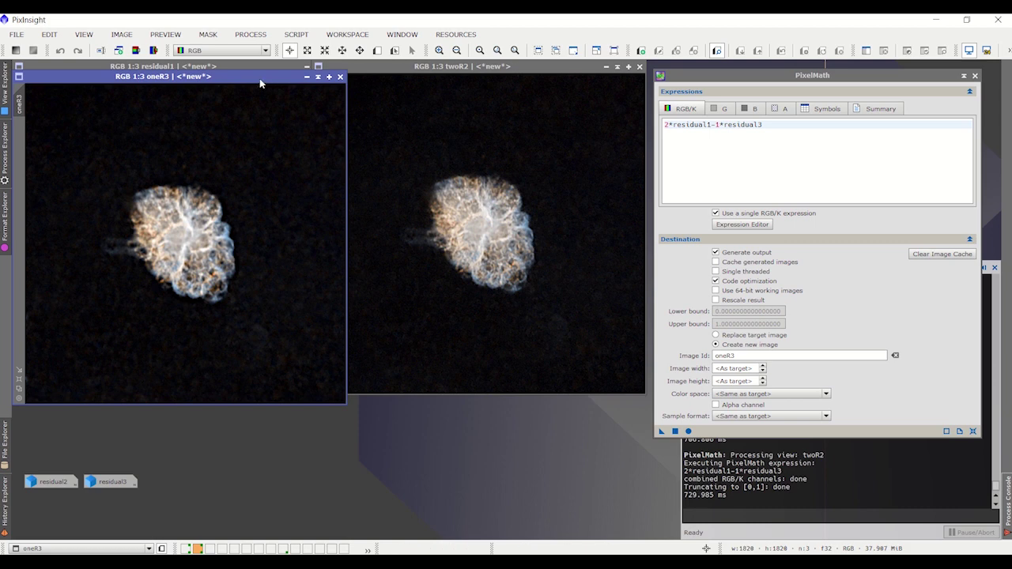
{"action": "left_click_drag", "start_coordinate": [264, 77], "coordinate": [220, 129]}
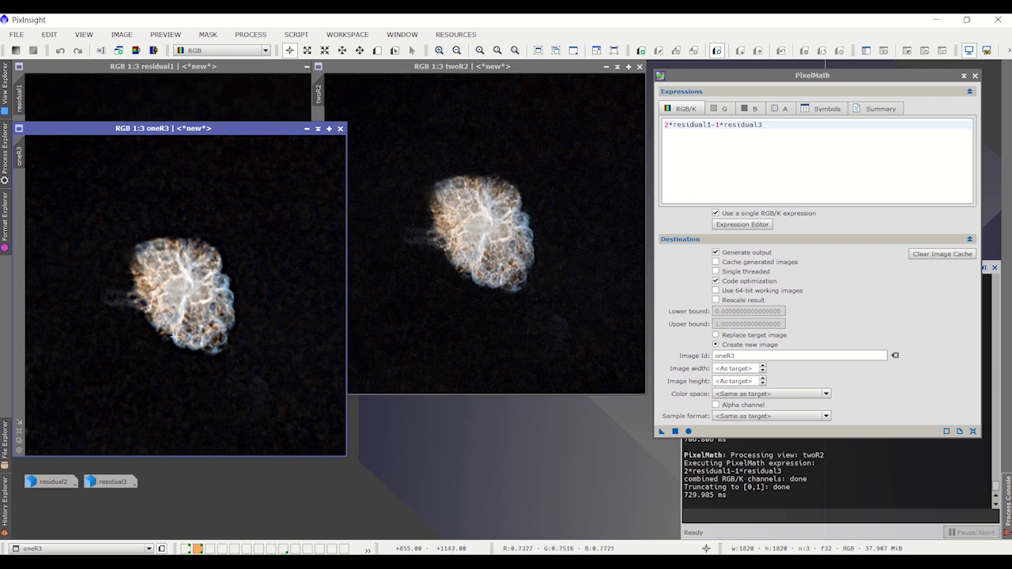
- Reset PixelMath and build .50*oneR3+0.50*twoR2 in the Expression Editor from the Images list
{"action": "left_click", "coordinate": [973, 431]}
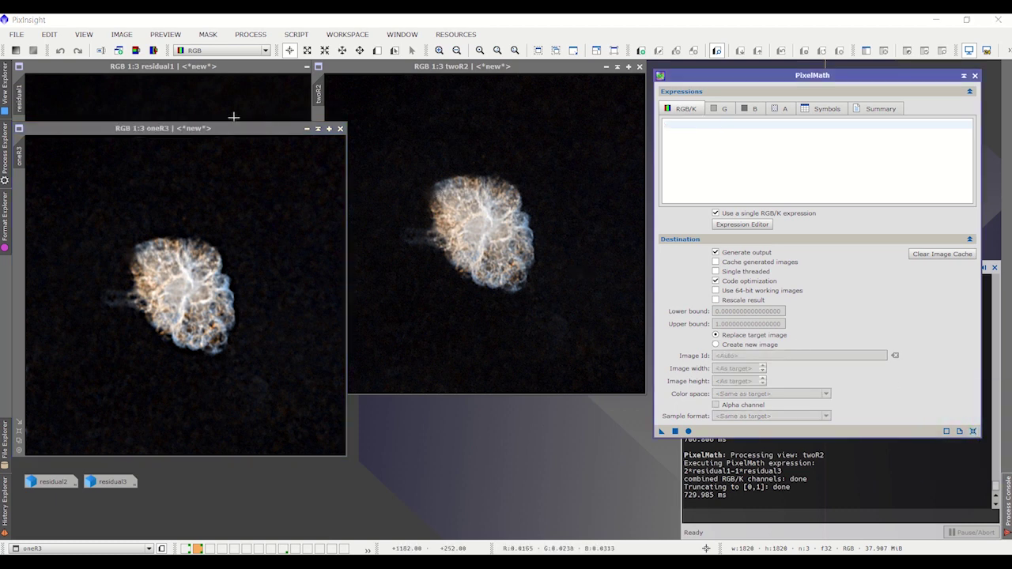
{"action": "left_click_drag", "start_coordinate": [229, 129], "coordinate": [245, 67]}
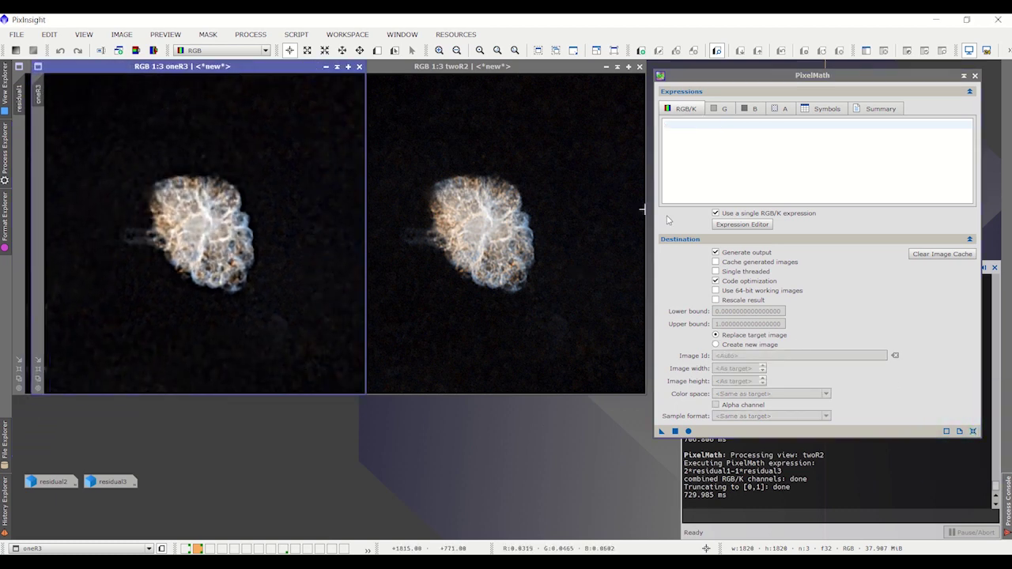
{"action": "left_click", "coordinate": [742, 224]}
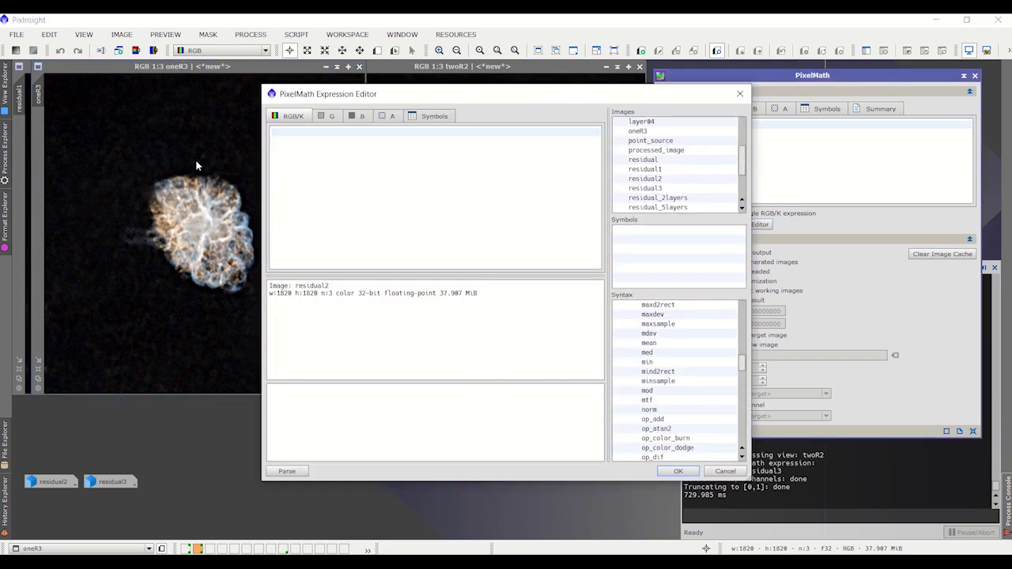
{"action": "left_click_drag", "start_coordinate": [399, 100], "coordinate": [499, 197]}
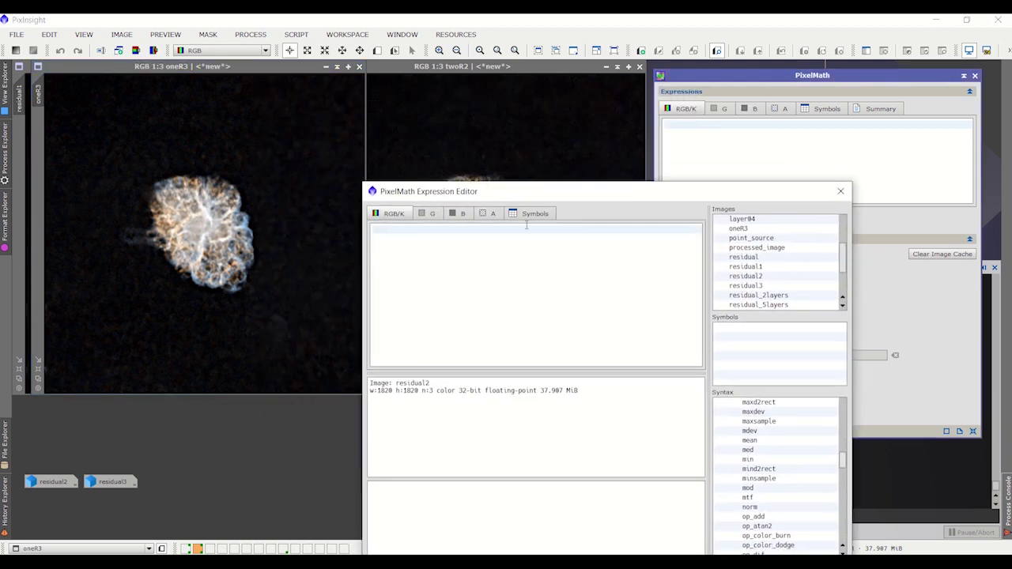
{"action": "left_click", "coordinate": [423, 229]}
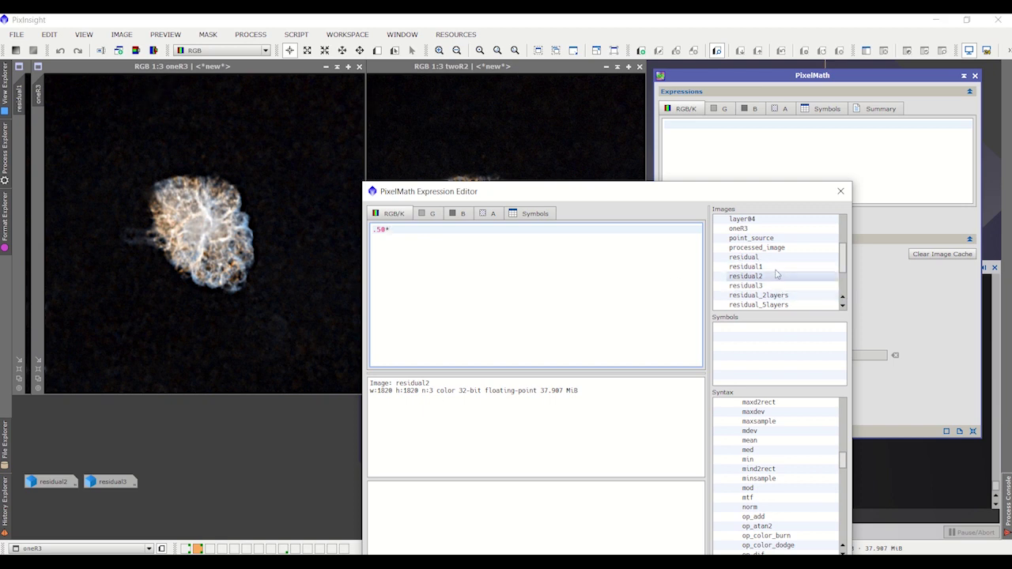
{"action": "double_click", "coordinate": [741, 228]}
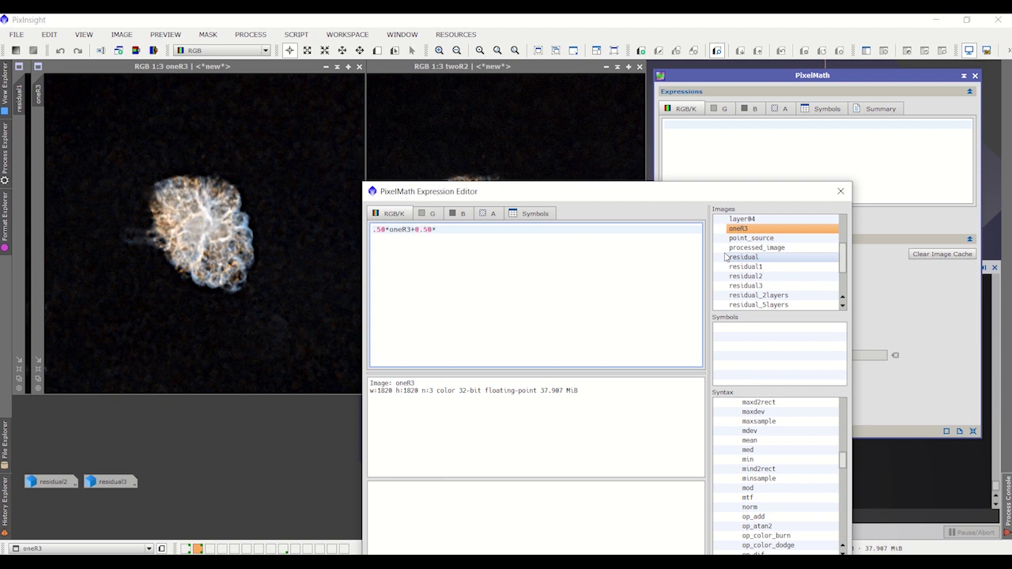
{"action": "scroll", "coordinate": [741, 264], "scroll_direction": "down", "scroll_amount": 2}
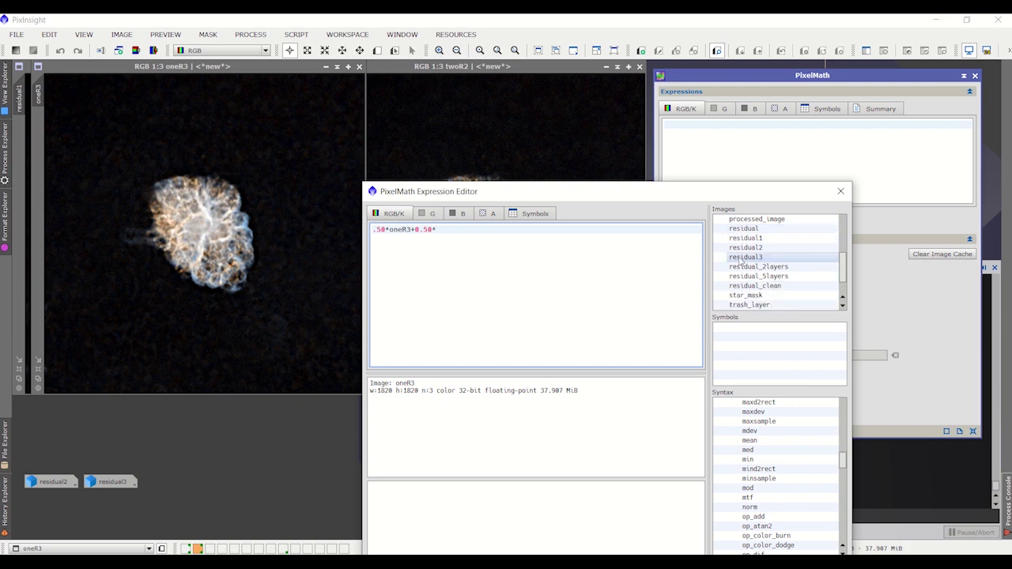
{"action": "double_click", "coordinate": [738, 285]}
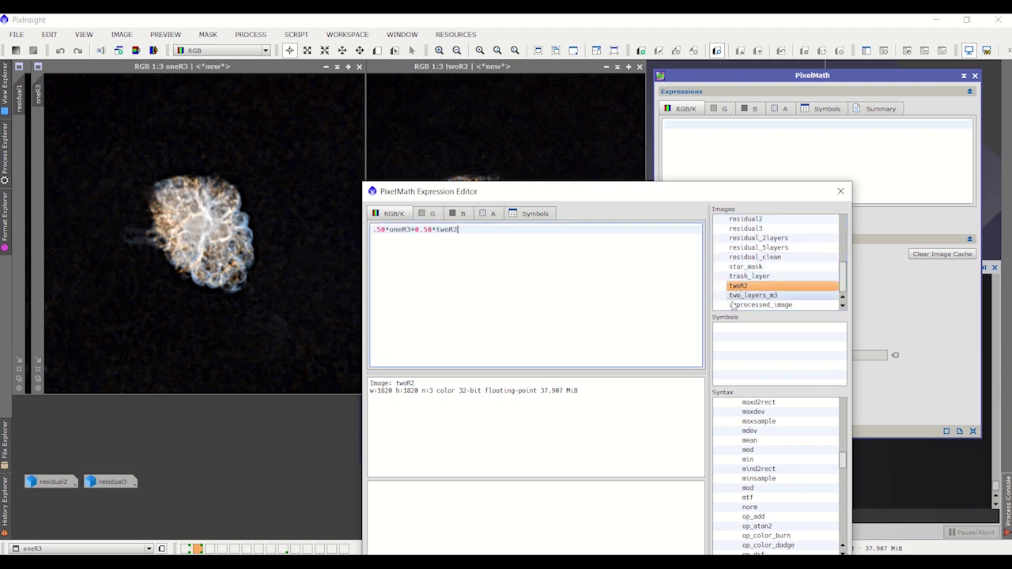
{"action": "left_click", "coordinate": [814, 549]}
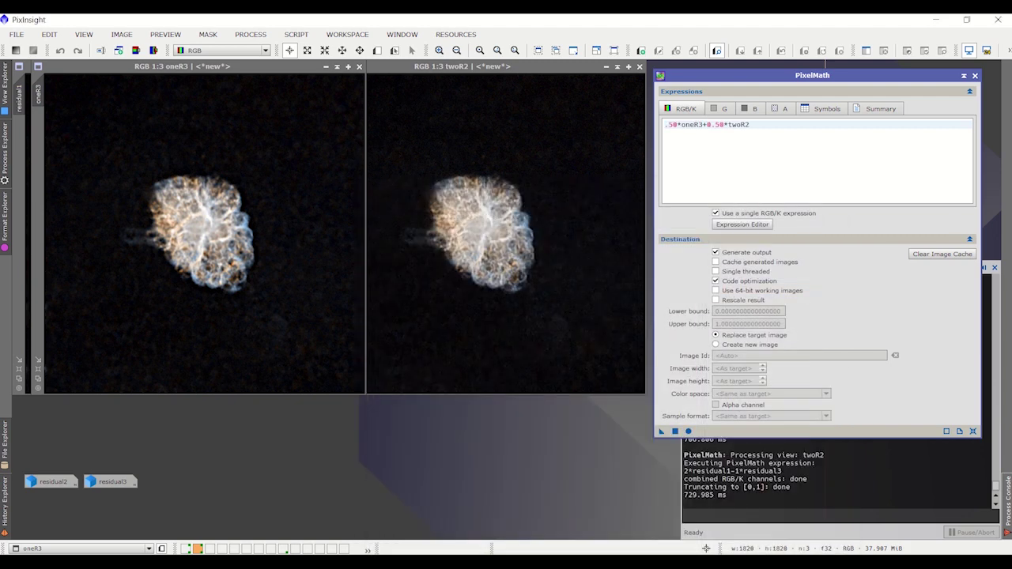
- Output the equal blend as a new image, combo_50_50, and move it aside
{"action": "left_click", "coordinate": [716, 345]}
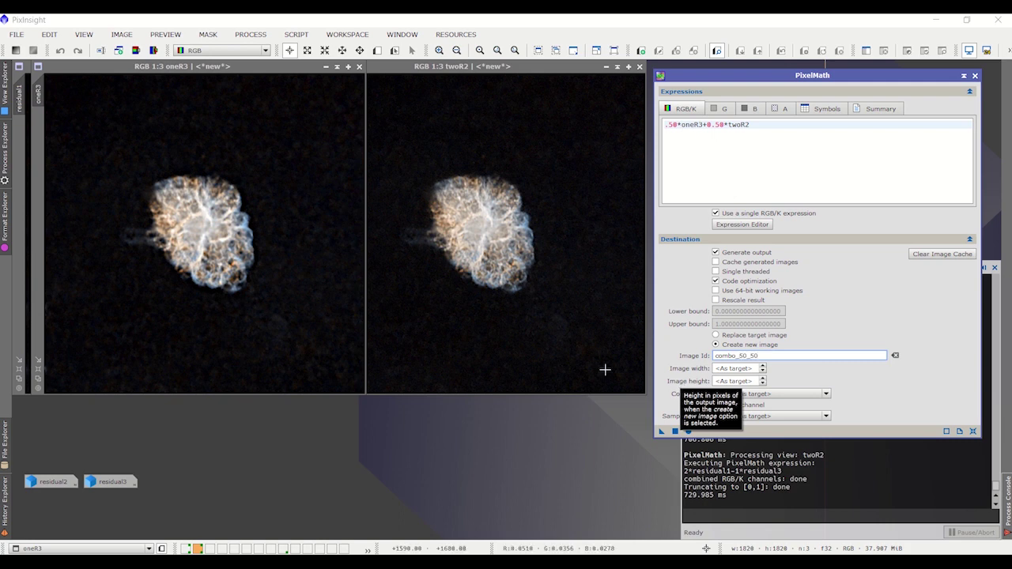
{"action": "left_click", "coordinate": [674, 431]}
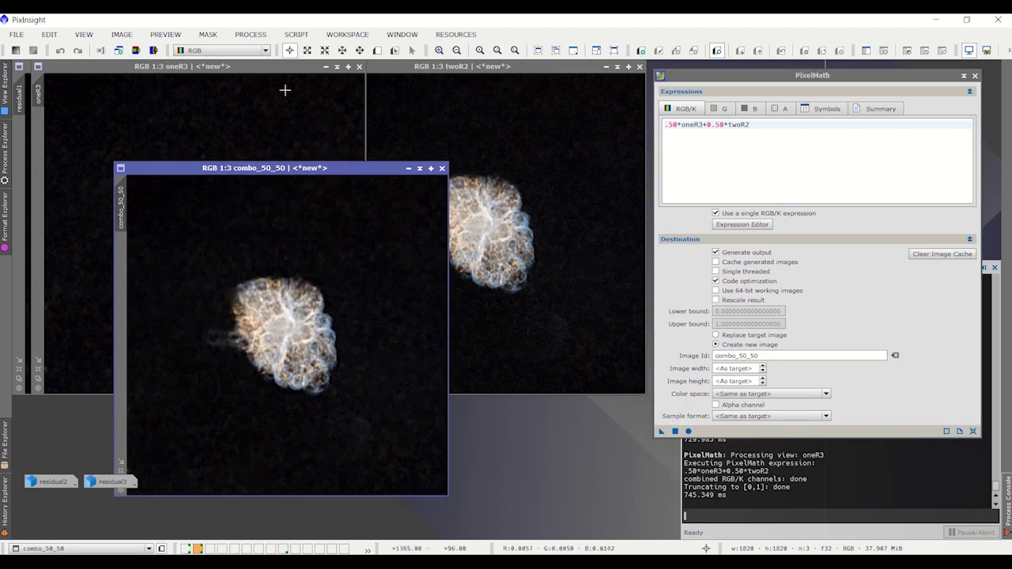
{"action": "left_click_drag", "start_coordinate": [291, 176], "coordinate": [441, 294]}
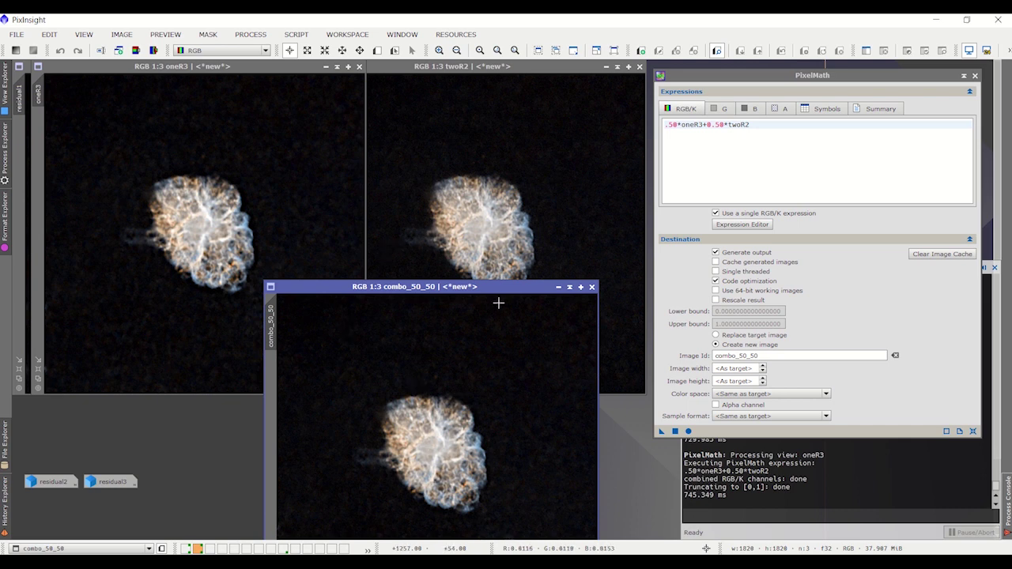
{"action": "left_click_drag", "start_coordinate": [414, 291], "coordinate": [281, 290]}
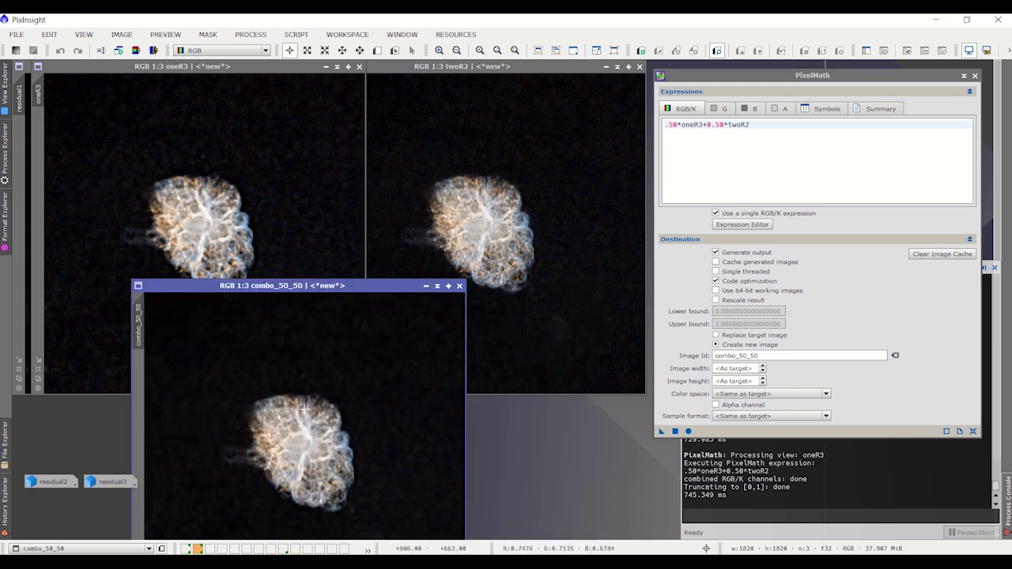
- Change the weights to .60*oneR3+0.40*twoR2 and output the result as combo_60_40
{"action": "left_click_drag", "start_coordinate": [387, 288], "coordinate": [354, 263]}
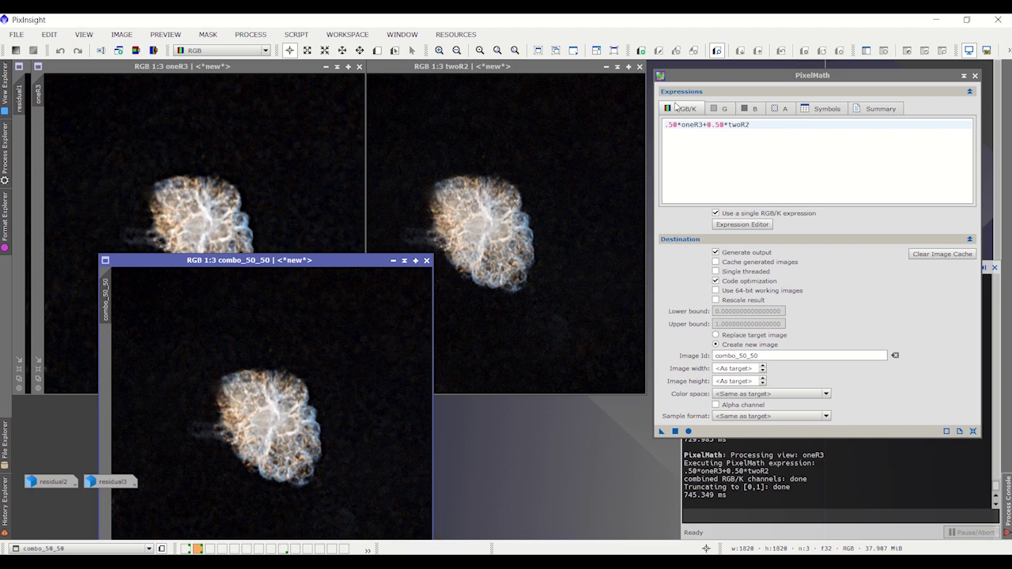
{"action": "left_click", "coordinate": [671, 126]}
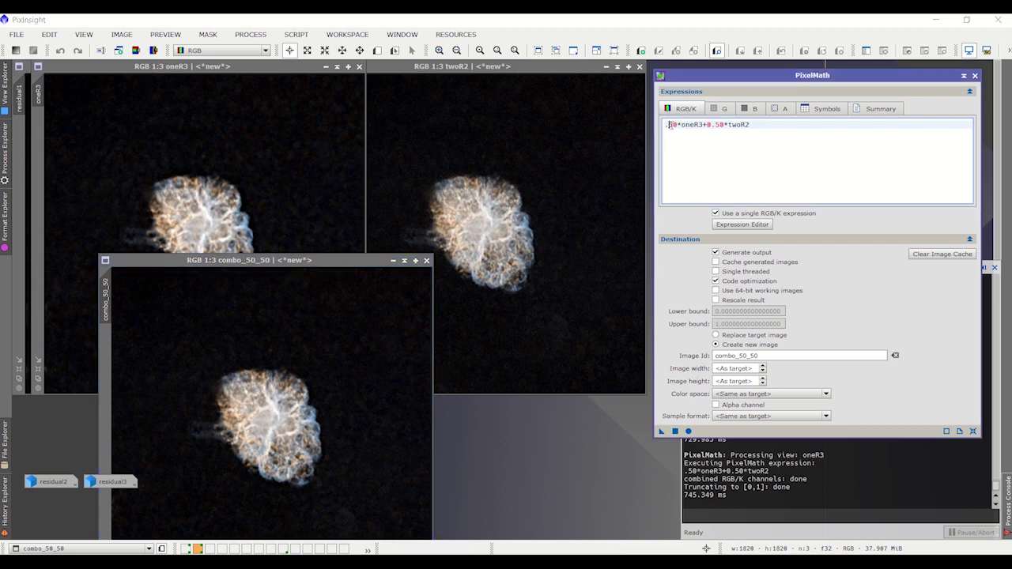
{"action": "type", "text": "66"}
{"action": "key", "text": "BackSpace"}
{"action": "type", "text": "4"}
{"action": "left_click", "coordinate": [743, 356]}
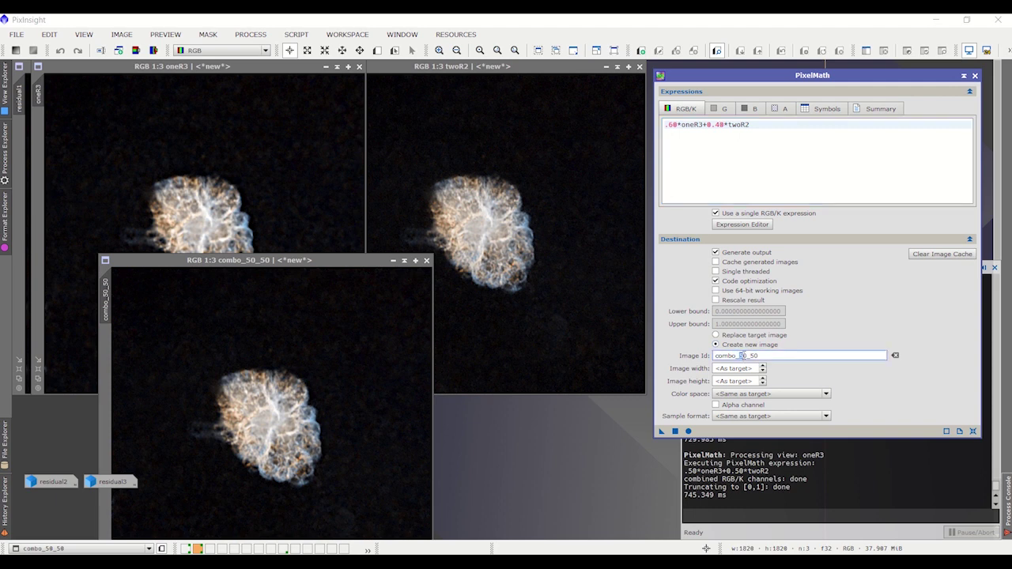
{"action": "key", "text": "BackSpace"}
{"action": "type", "text": "6"}
{"action": "key", "text": "BackSpace"}
{"action": "type", "text": "4"}
{"action": "left_click", "coordinate": [674, 430]}
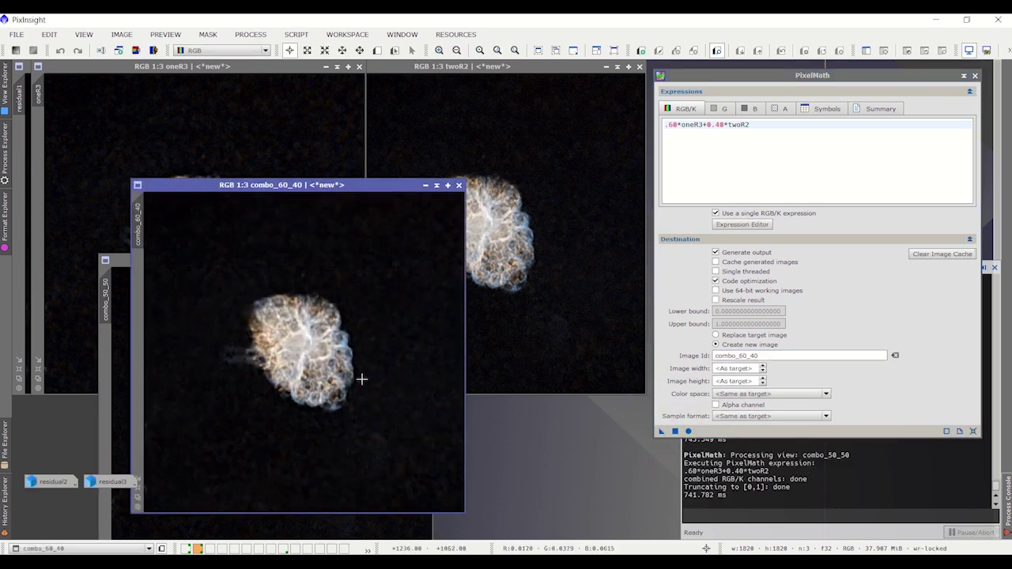
- Minimize combo_50_50, oneR3 and twoR2 to icons and close Image743
{"action": "left_click_drag", "start_coordinate": [347, 187], "coordinate": [531, 260]}
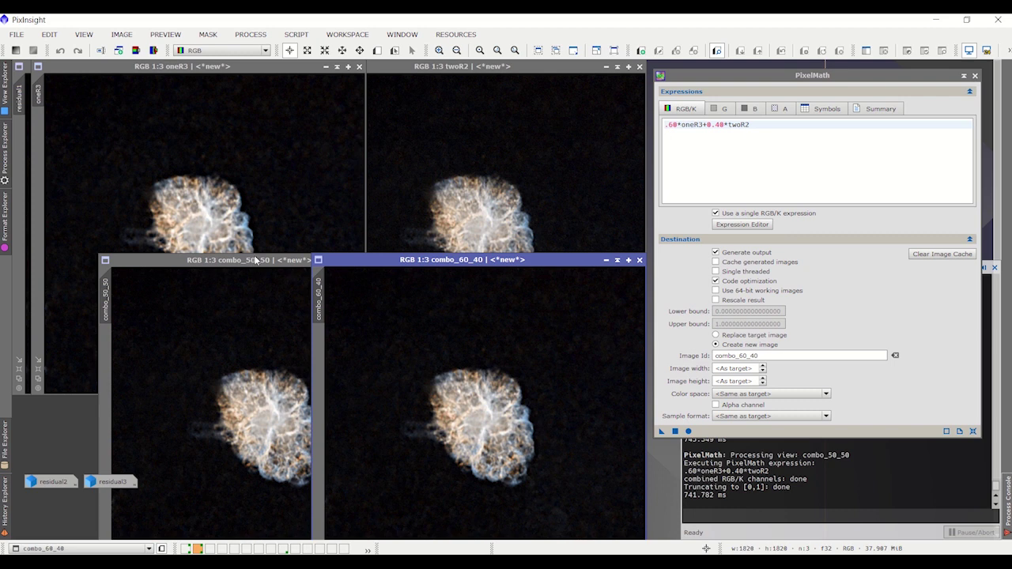
{"action": "left_click_drag", "start_coordinate": [254, 261], "coordinate": [238, 258]}
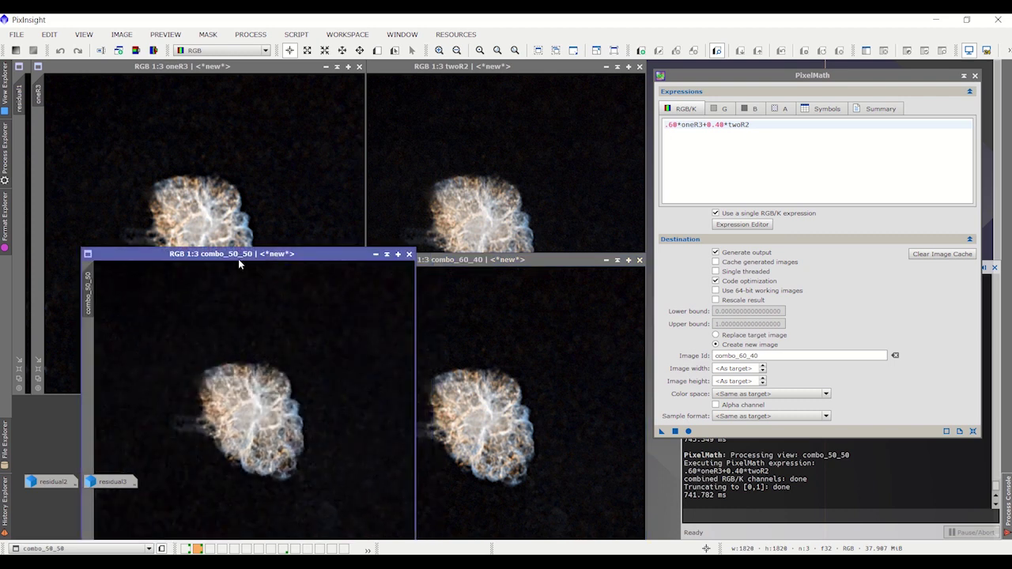
{"action": "left_click", "coordinate": [376, 254]}
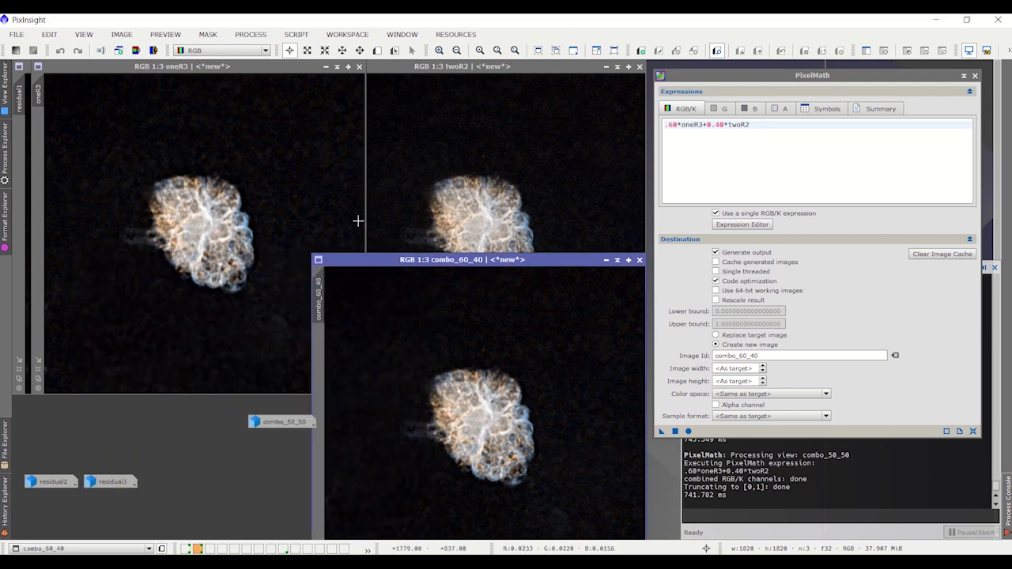
{"action": "left_click", "coordinate": [325, 66]}
{"action": "left_click", "coordinate": [606, 67]}
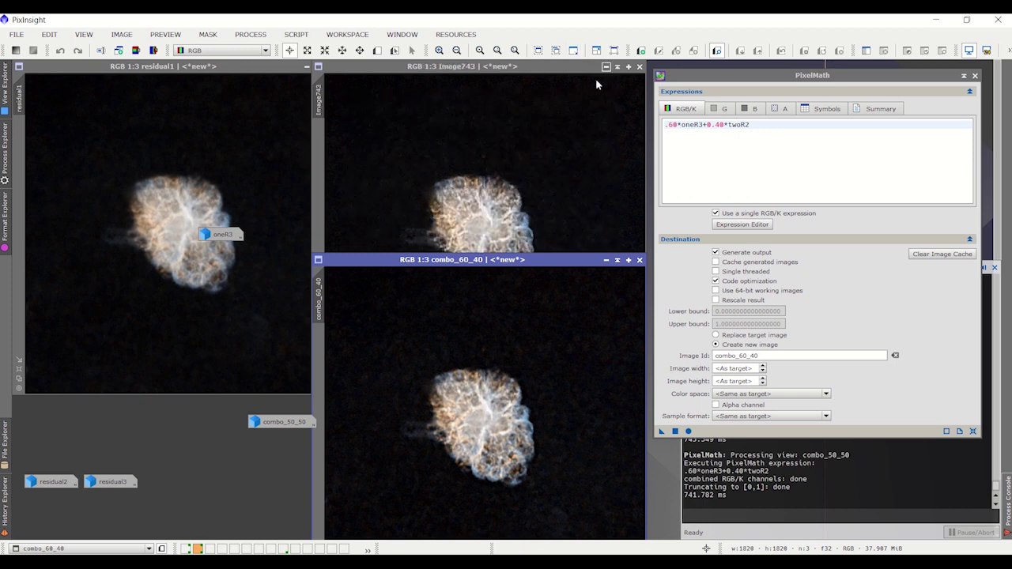
{"action": "left_click_drag", "start_coordinate": [500, 236], "coordinate": [235, 448]}
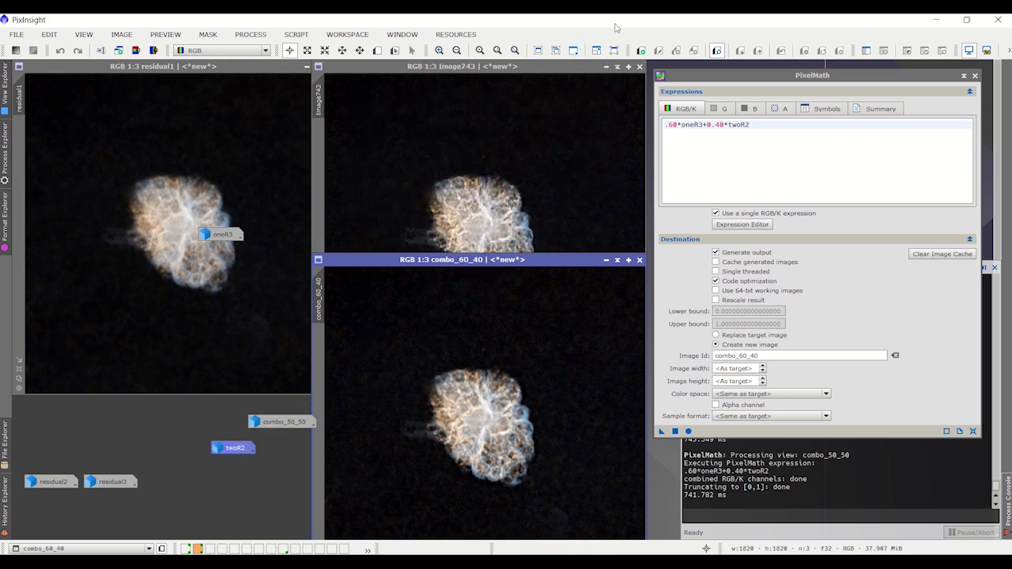
{"action": "left_click", "coordinate": [639, 68]}
- Line up combo_60_40 beside residual1 and shade PixelMath to reveal the Process Console
{"action": "left_click_drag", "start_coordinate": [537, 262], "coordinate": [547, 63]}
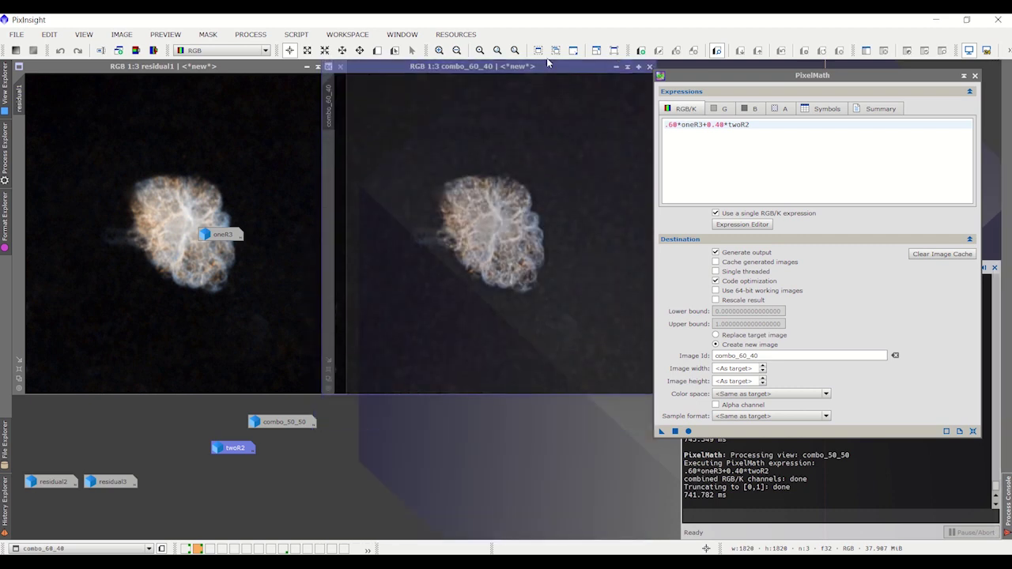
{"action": "left_click_drag", "start_coordinate": [206, 234], "coordinate": [221, 466]}
{"action": "left_click_drag", "start_coordinate": [397, 69], "coordinate": [398, 82]}
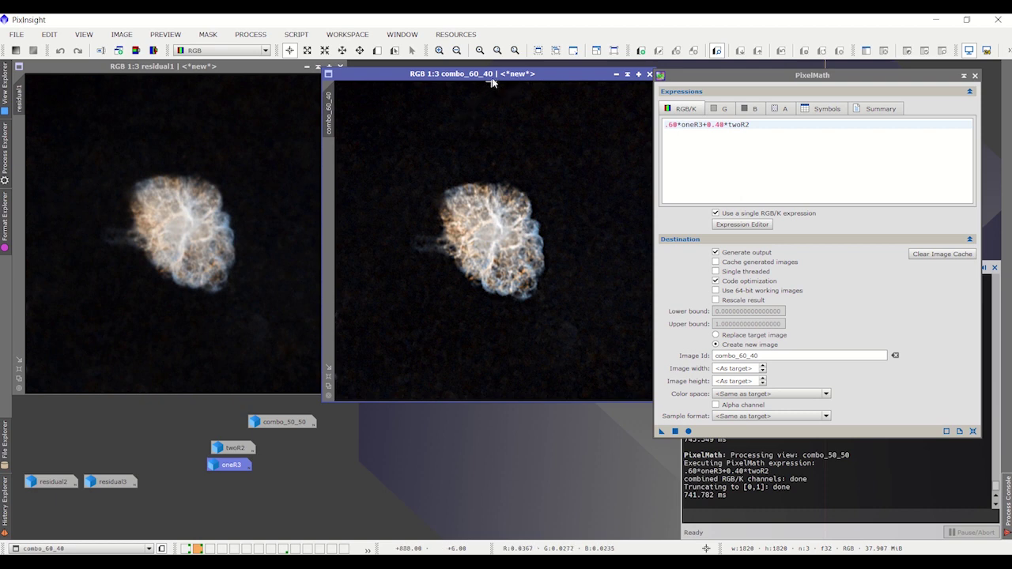
{"action": "left_click_drag", "start_coordinate": [485, 78], "coordinate": [360, 74]}
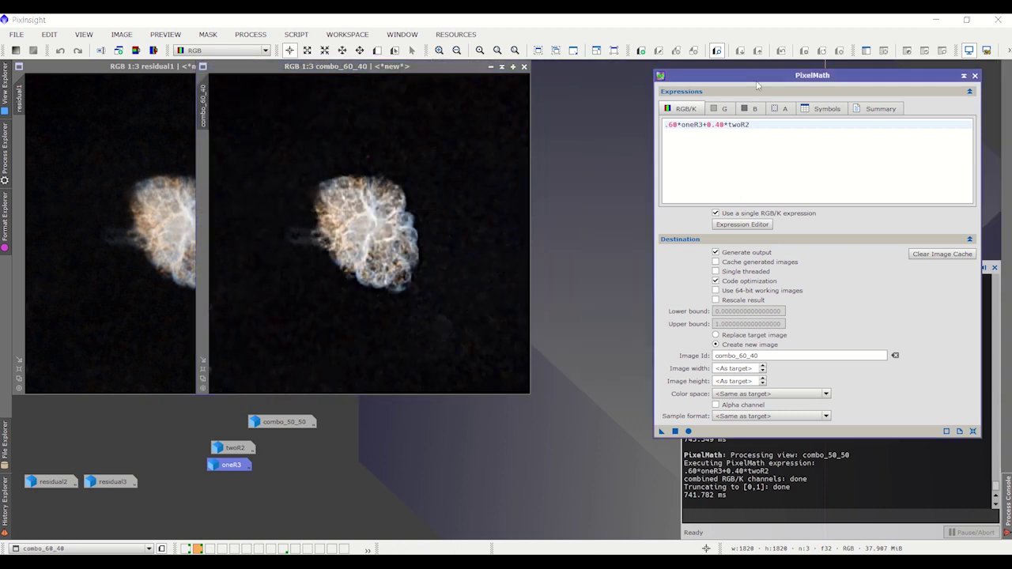
{"action": "left_click_drag", "start_coordinate": [880, 76], "coordinate": [768, 79]}
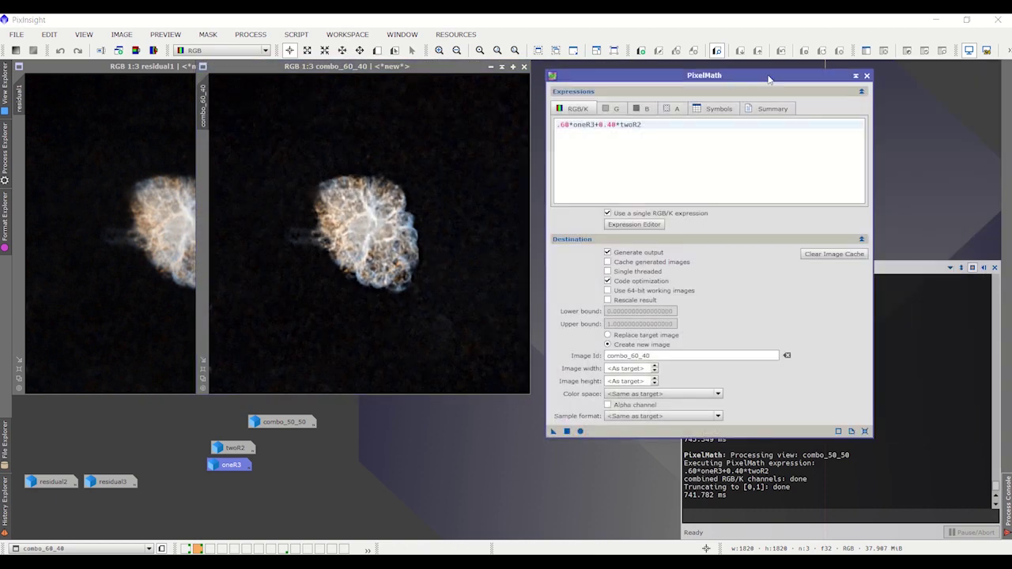
{"action": "left_click", "coordinate": [855, 76]}
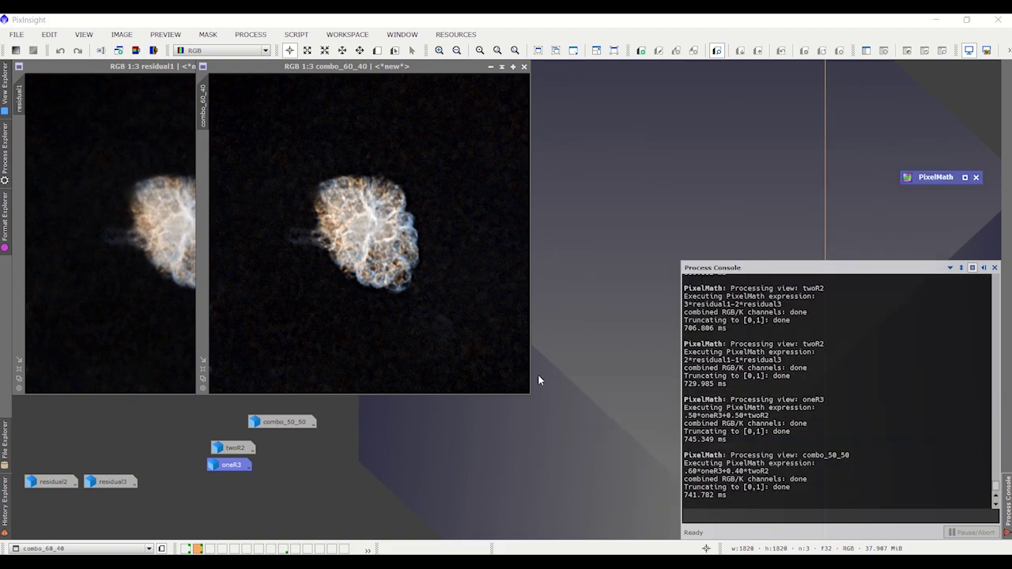
- Switch to the Whirlpool Galaxy workspace, briefly open trash_layer, and return it to an icon
{"action": "left_click", "coordinate": [283, 548]}
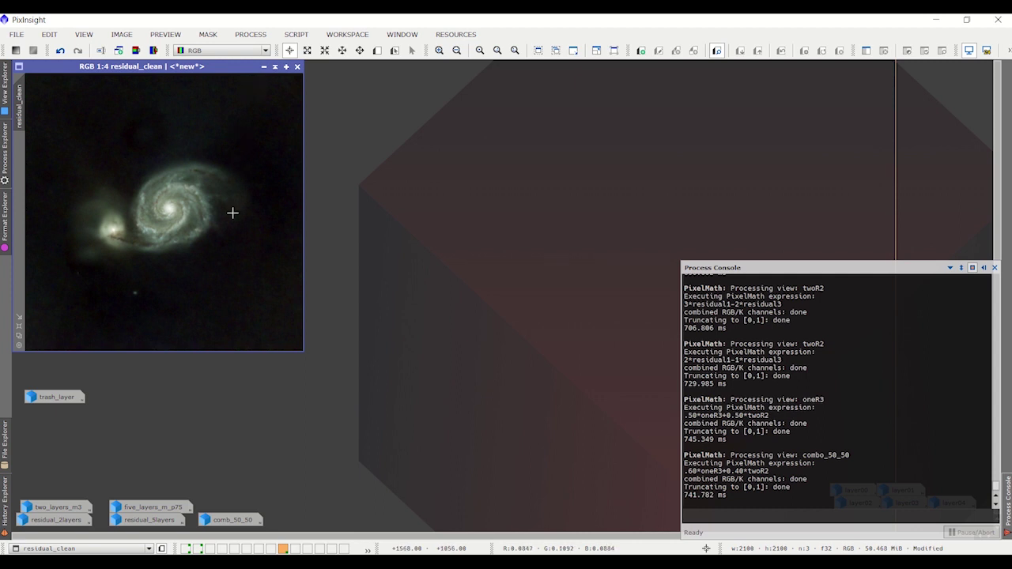
{"action": "scroll", "coordinate": [128, 201], "scroll_direction": "up", "scroll_amount": 2}
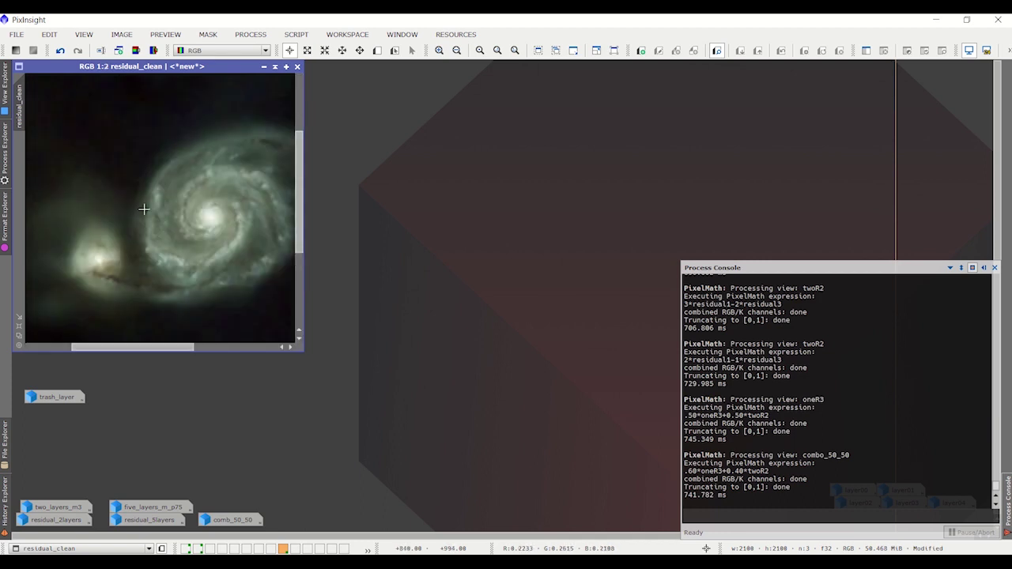
{"action": "scroll", "coordinate": [201, 229], "scroll_direction": "down", "scroll_amount": 2}
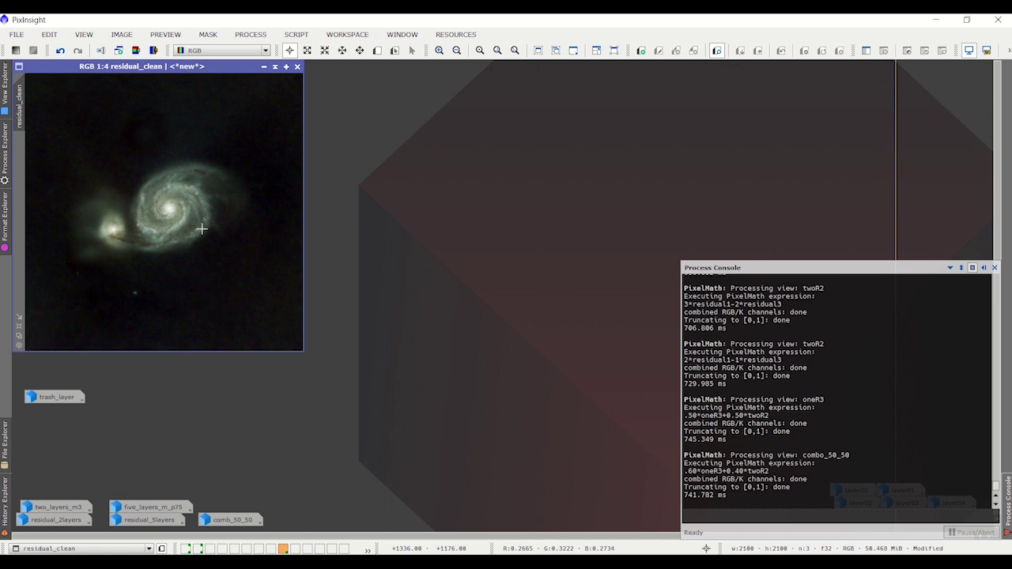
{"action": "double_click", "coordinate": [61, 398]}
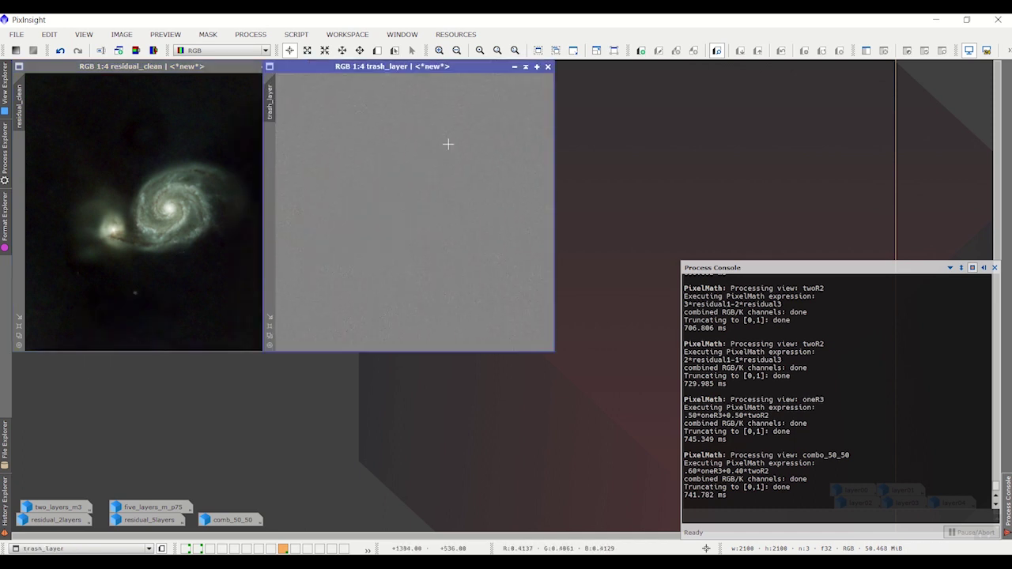
{"action": "left_click", "coordinate": [514, 67]}
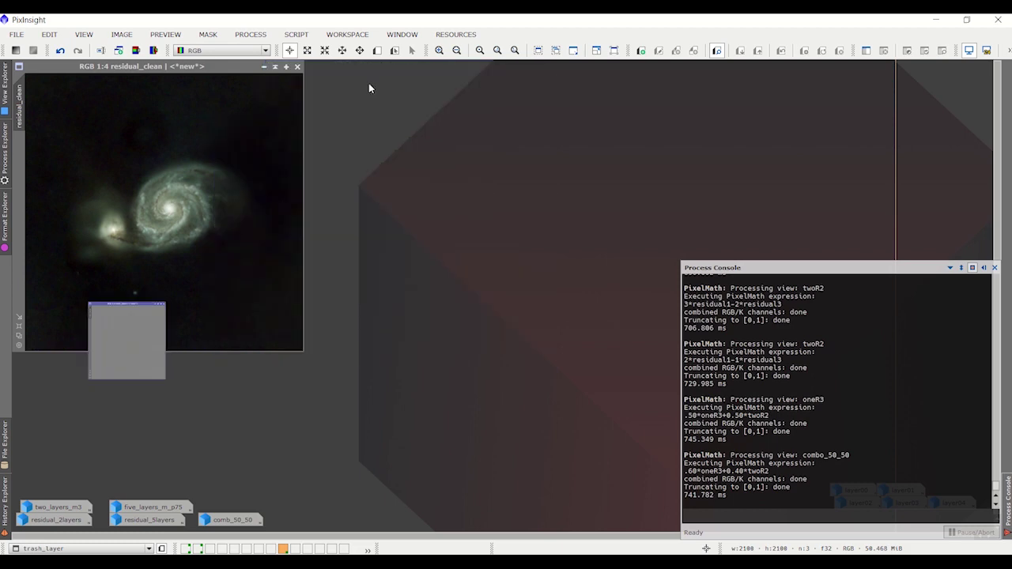
{"action": "left_click_drag", "start_coordinate": [215, 65], "coordinate": [167, 72]}
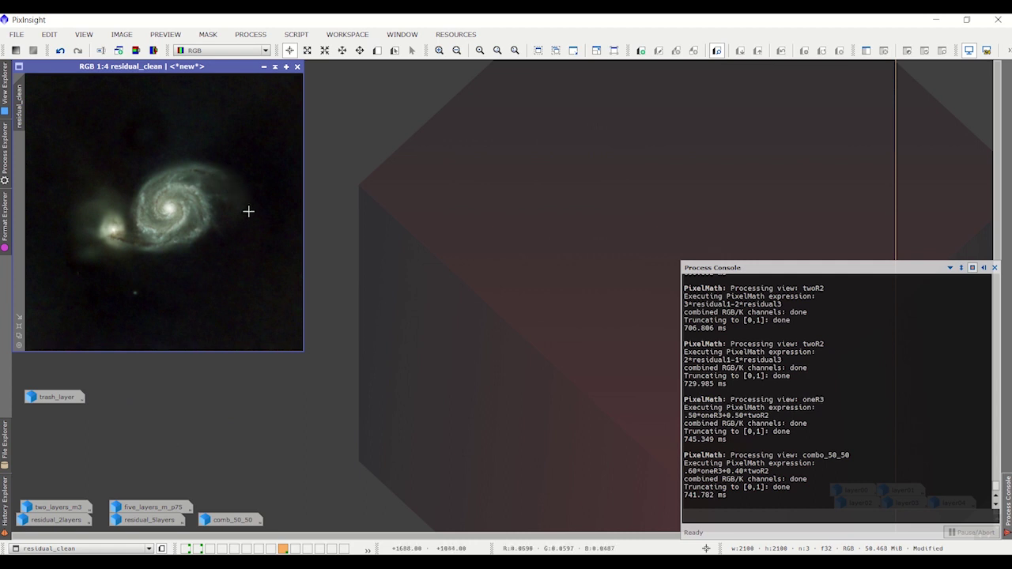
{"action": "double_click", "coordinate": [66, 524]}
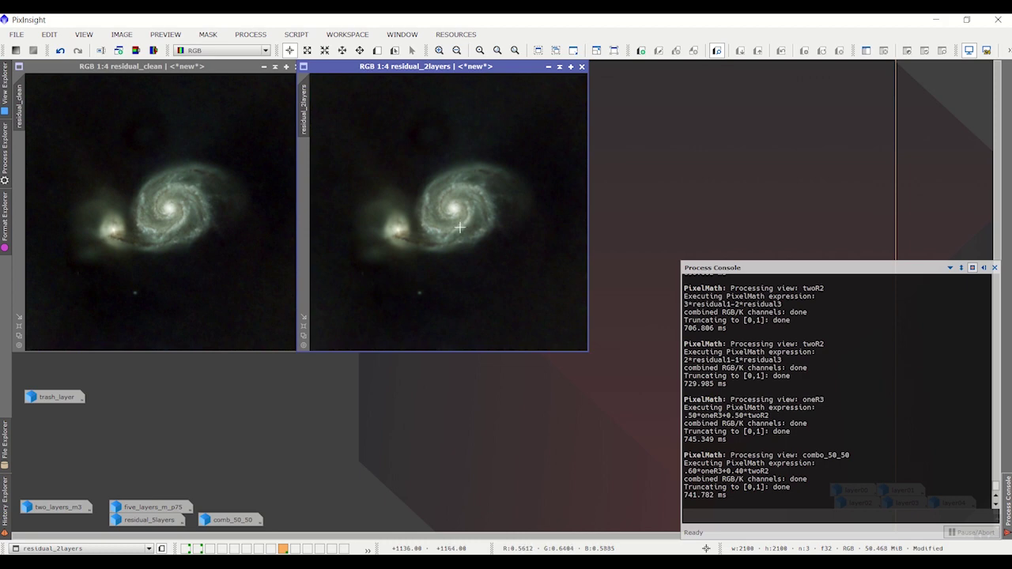
{"action": "double_click", "coordinate": [166, 523]}
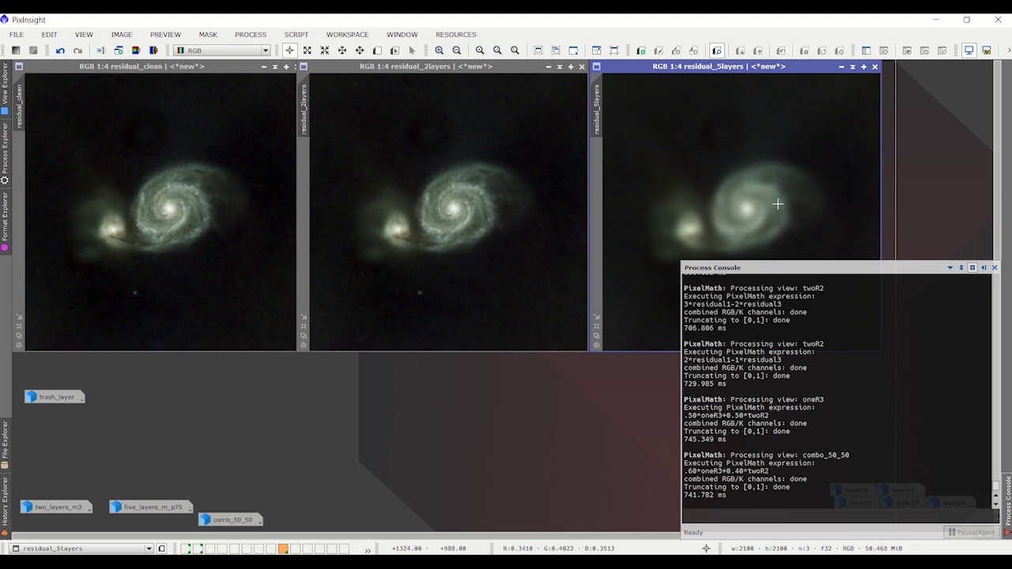
{"action": "left_click", "coordinate": [550, 66]}
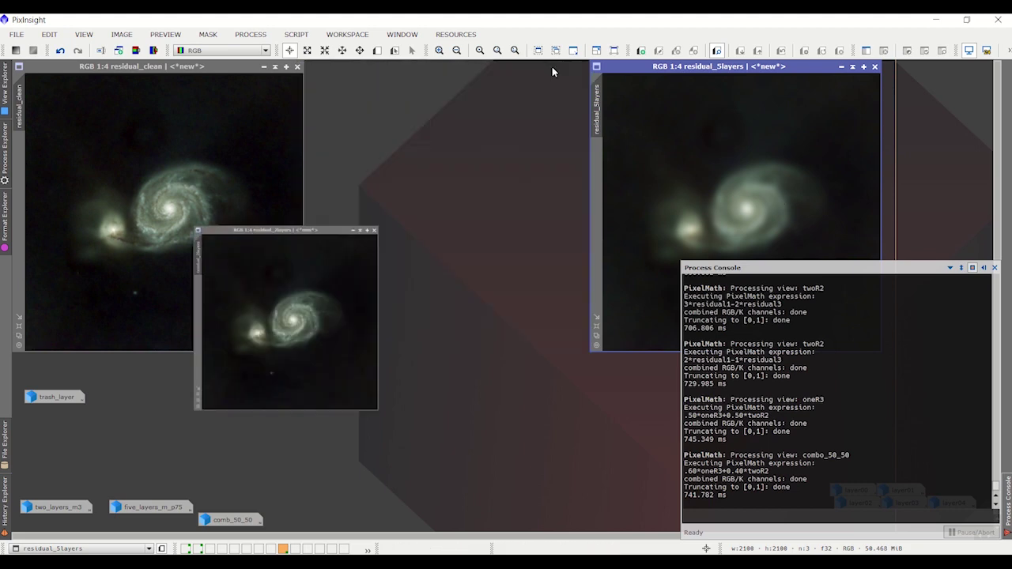
- Iconize residual_5layers and open two_layers_m3 next to residual_clean, briefly checking residual_2layers
{"action": "left_click", "coordinate": [842, 67]}
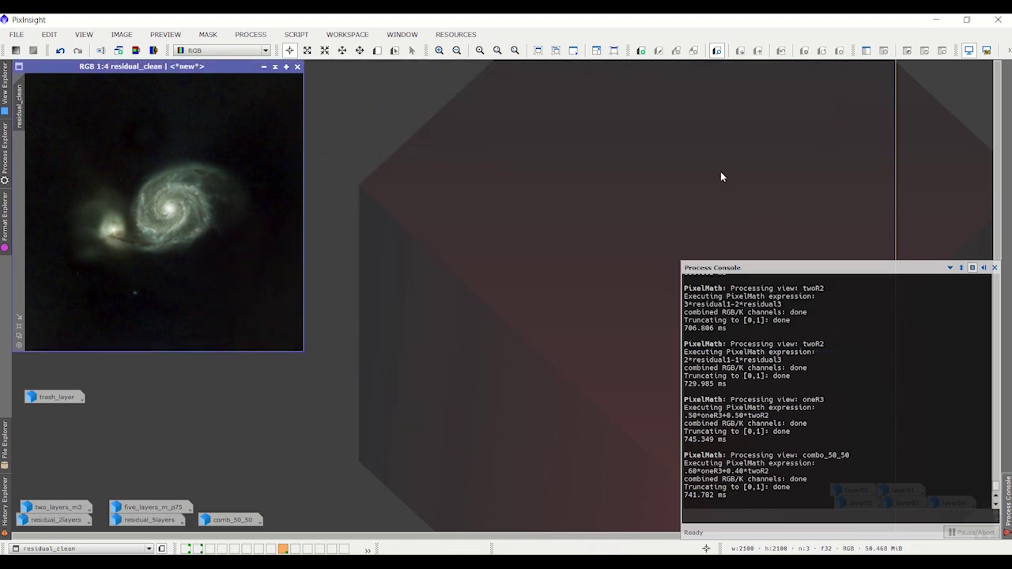
{"action": "double_click", "coordinate": [53, 505]}
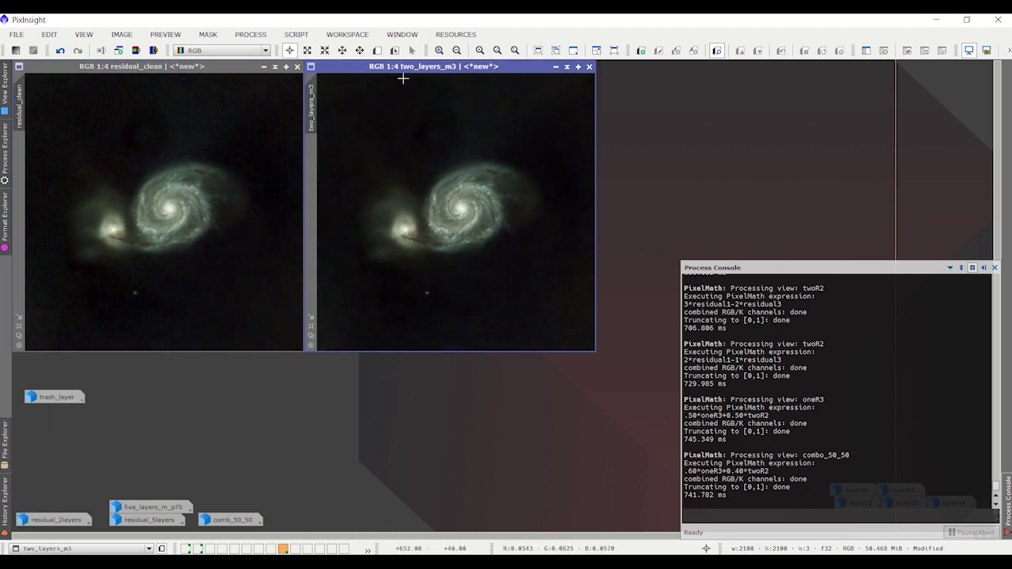
{"action": "left_click_drag", "start_coordinate": [411, 67], "coordinate": [428, 75]}
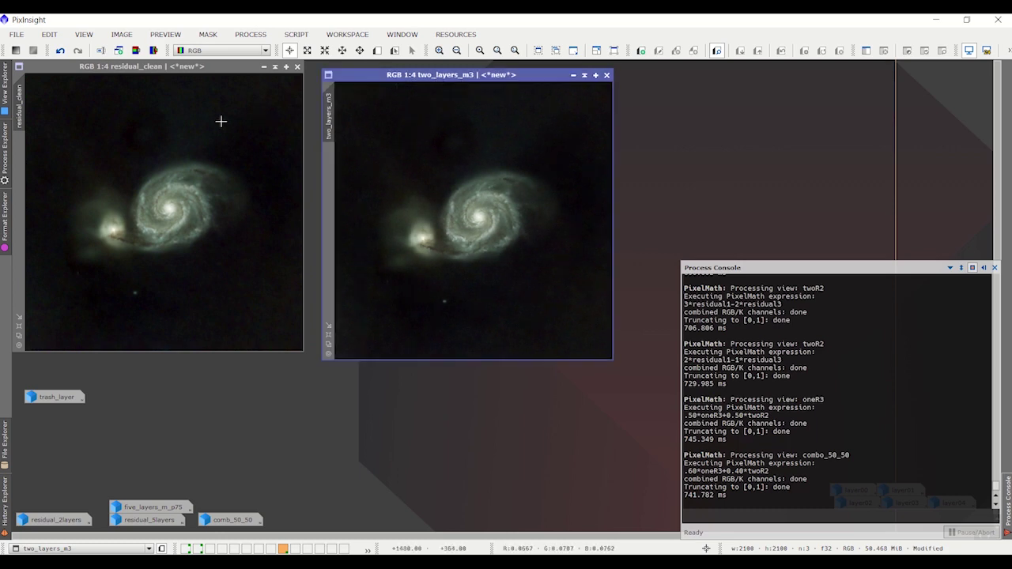
{"action": "double_click", "coordinate": [63, 524]}
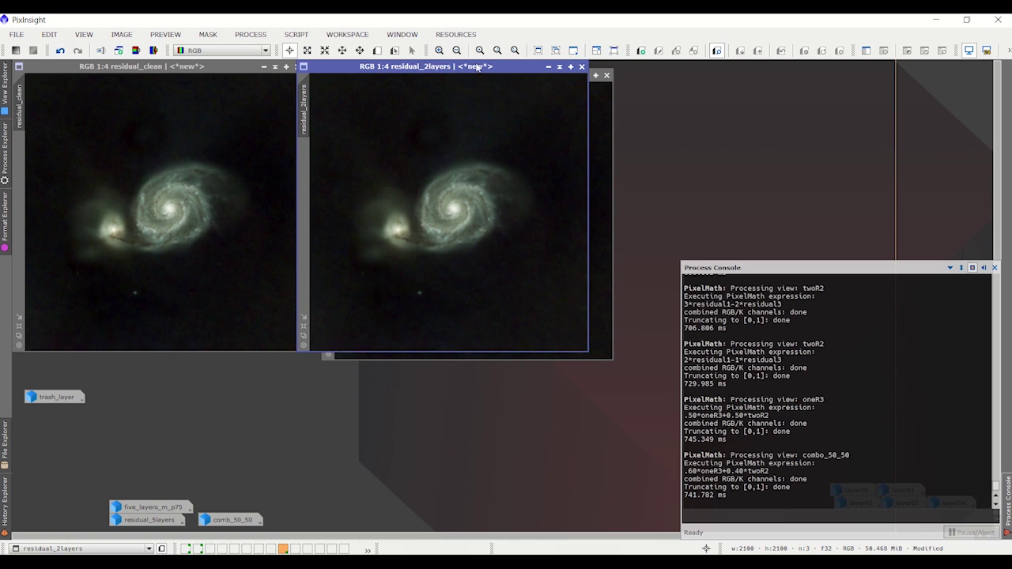
{"action": "left_click", "coordinate": [548, 67]}
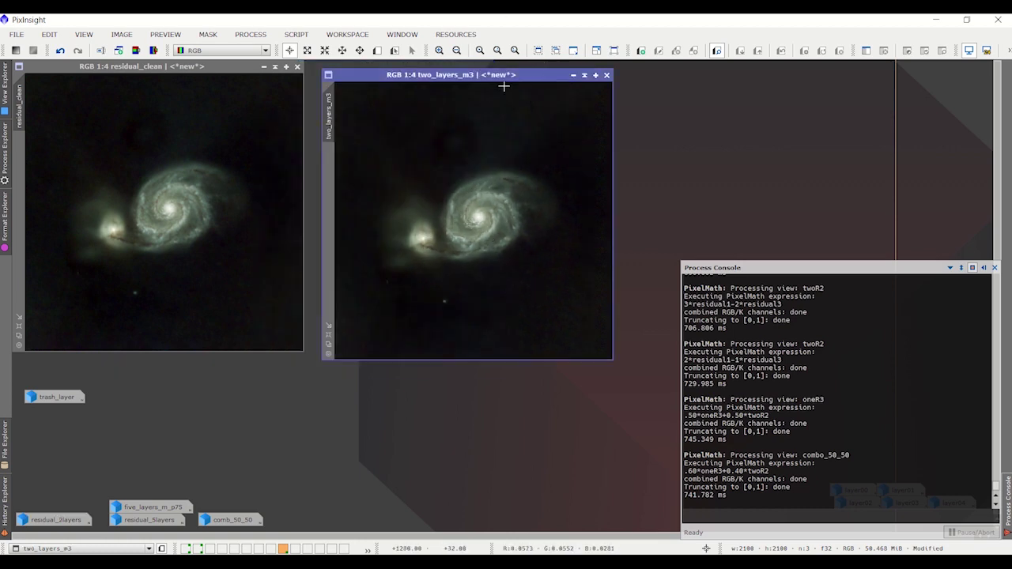
{"action": "mouse_move", "coordinate": [506, 76]}
{"action": "left_mouse_down"}
{"action": "mouse_move", "coordinate": [488, 78]}
{"action": "mouse_move", "coordinate": [489, 68]}
{"action": "left_mouse_up"}
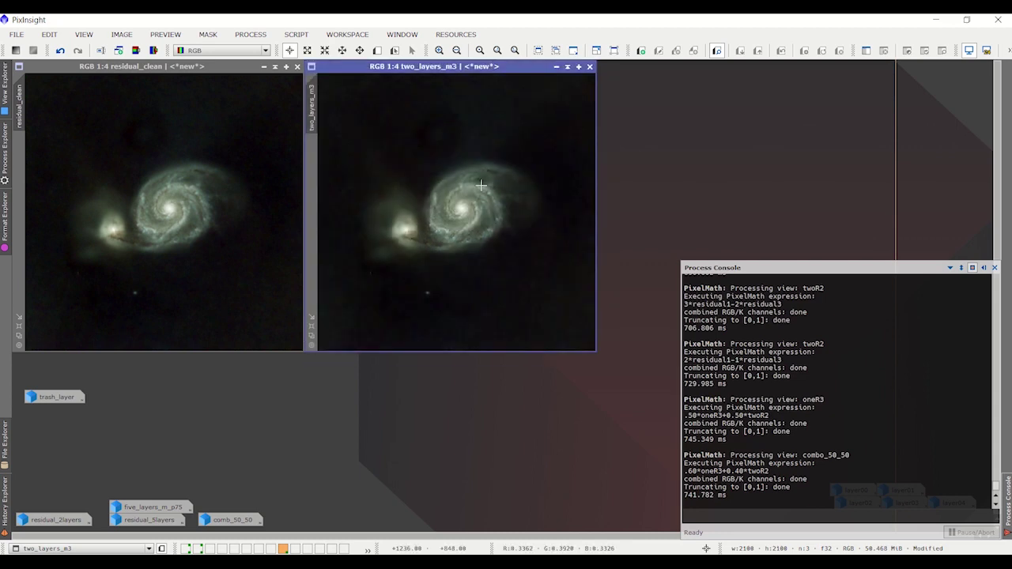
- Zoom and align two_layers_m3 with residual_clean, briefly viewing residual_5layers below before iconizing it
{"action": "scroll", "coordinate": [482, 185], "scroll_direction": "up", "scroll_amount": 2}
{"action": "scroll", "coordinate": [170, 209], "scroll_direction": "up", "scroll_amount": 2}
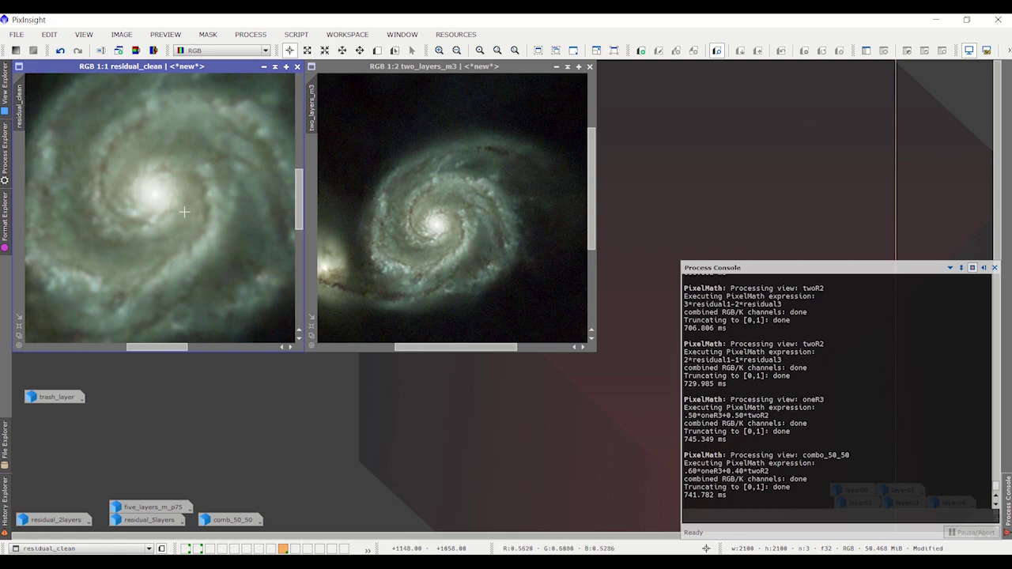
{"action": "scroll", "coordinate": [430, 254], "scroll_direction": "down", "scroll_amount": 2}
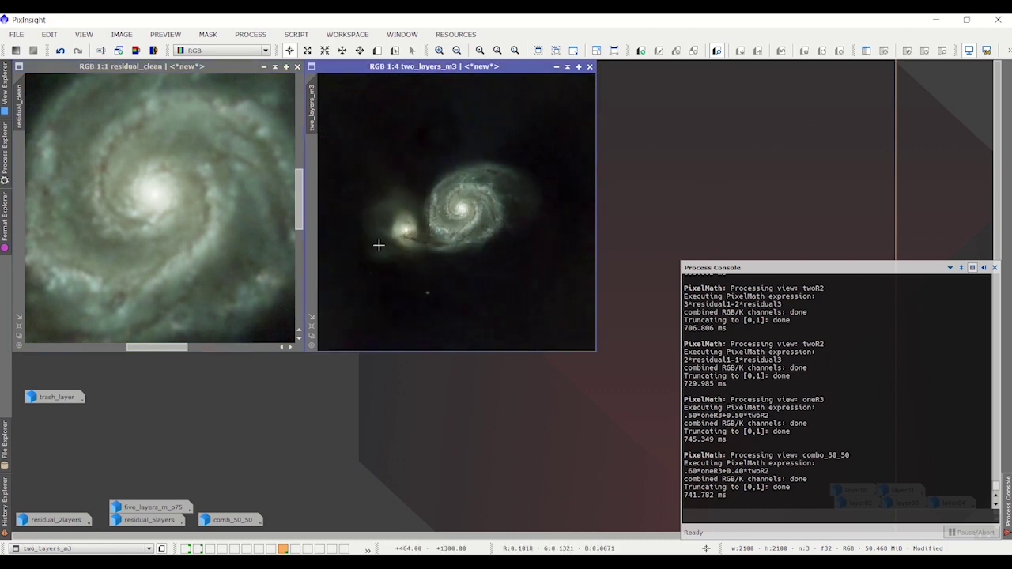
{"action": "scroll", "coordinate": [220, 227], "scroll_direction": "down", "scroll_amount": 2}
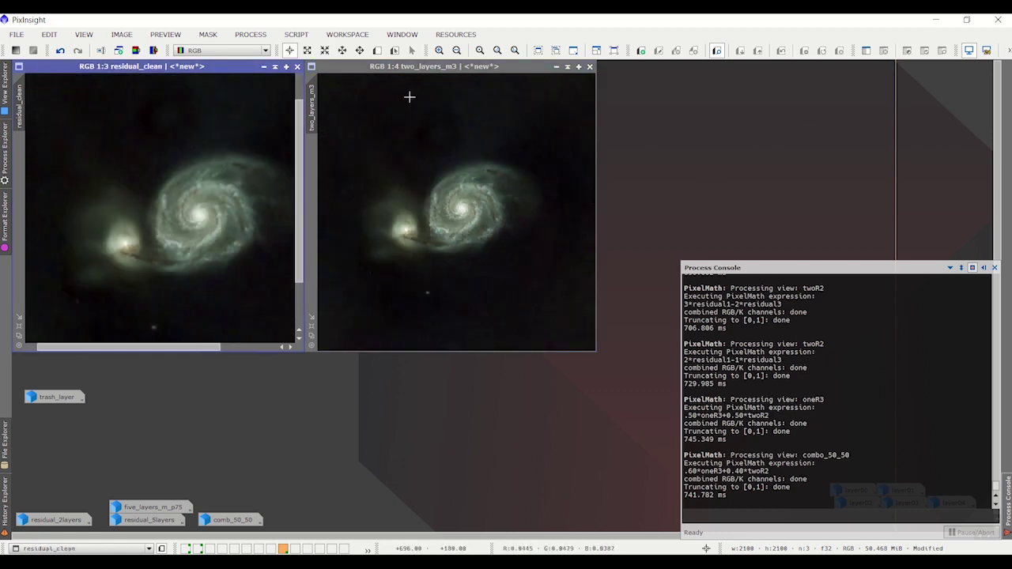
{"action": "left_click", "coordinate": [424, 66]}
{"action": "mouse_move", "coordinate": [424, 66]}
{"action": "left_mouse_down"}
{"action": "mouse_move", "coordinate": [435, 67]}
{"action": "mouse_move", "coordinate": [401, 64]}
{"action": "mouse_move", "coordinate": [413, 66]}
{"action": "left_mouse_up"}
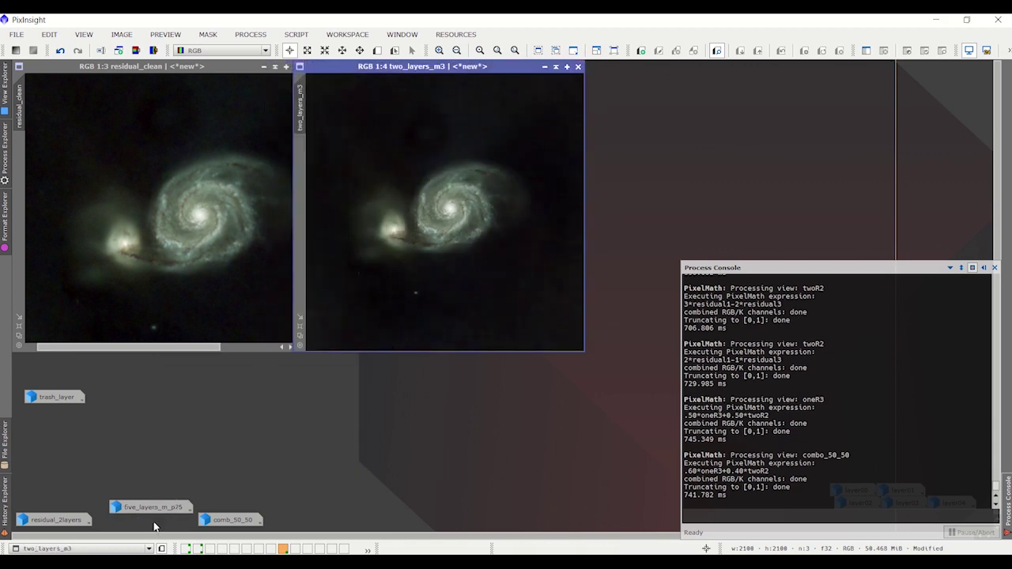
{"action": "double_click", "coordinate": [153, 520]}
{"action": "left_click_drag", "start_coordinate": [768, 69], "coordinate": [470, 271]}
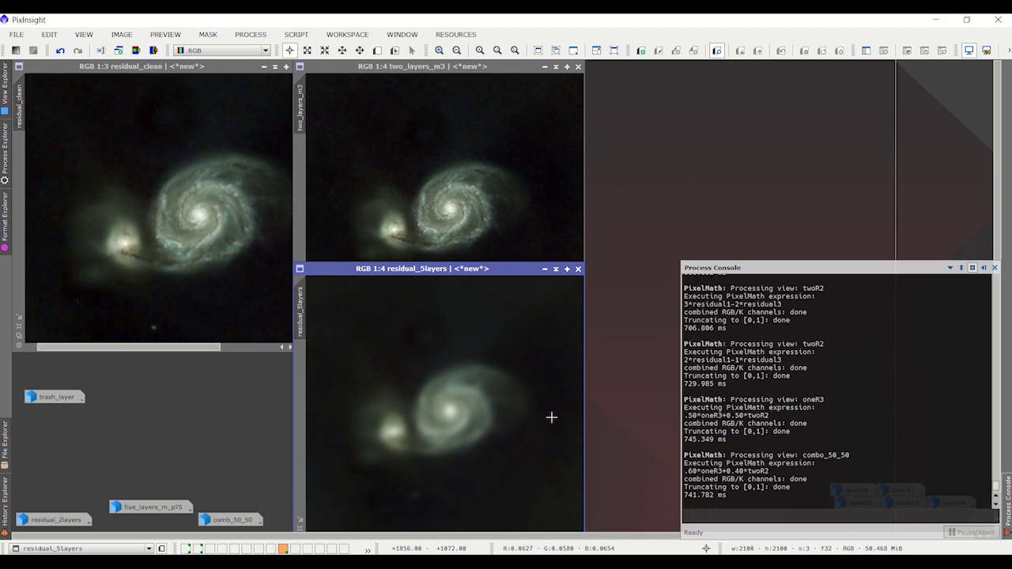
{"action": "left_click", "coordinate": [544, 270]}
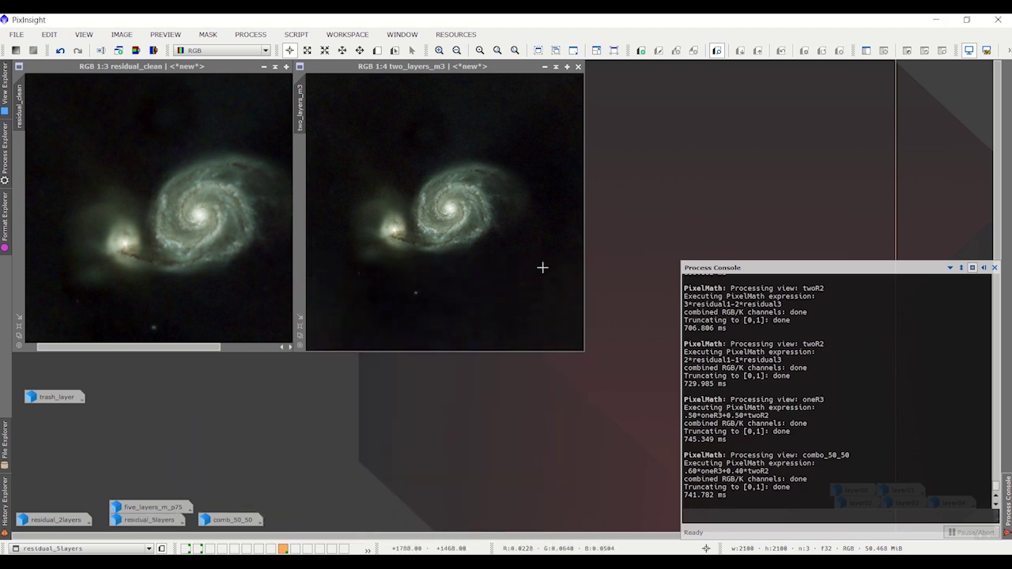
- Open five_layers_m_p75, hide the Process Console, and line it up beside two_layers_m3
{"action": "double_click", "coordinate": [144, 506]}
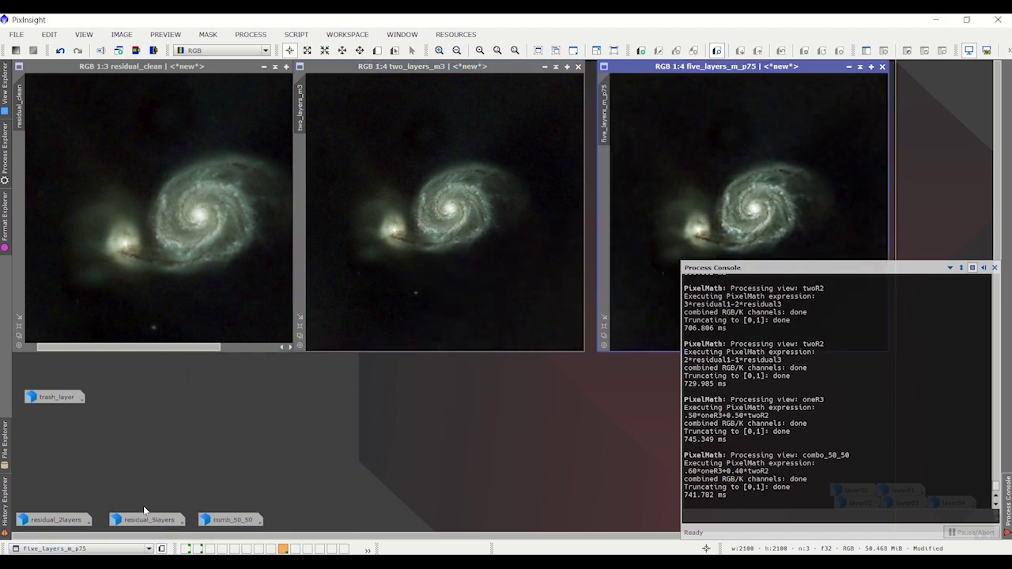
{"action": "left_click", "coordinate": [984, 268]}
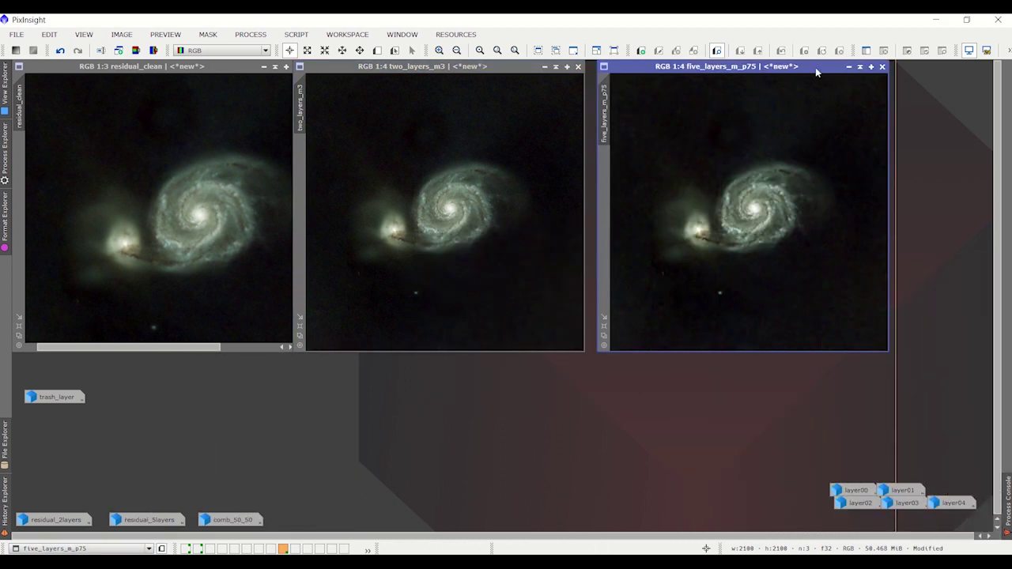
{"action": "left_click_drag", "start_coordinate": [814, 68], "coordinate": [803, 68]}
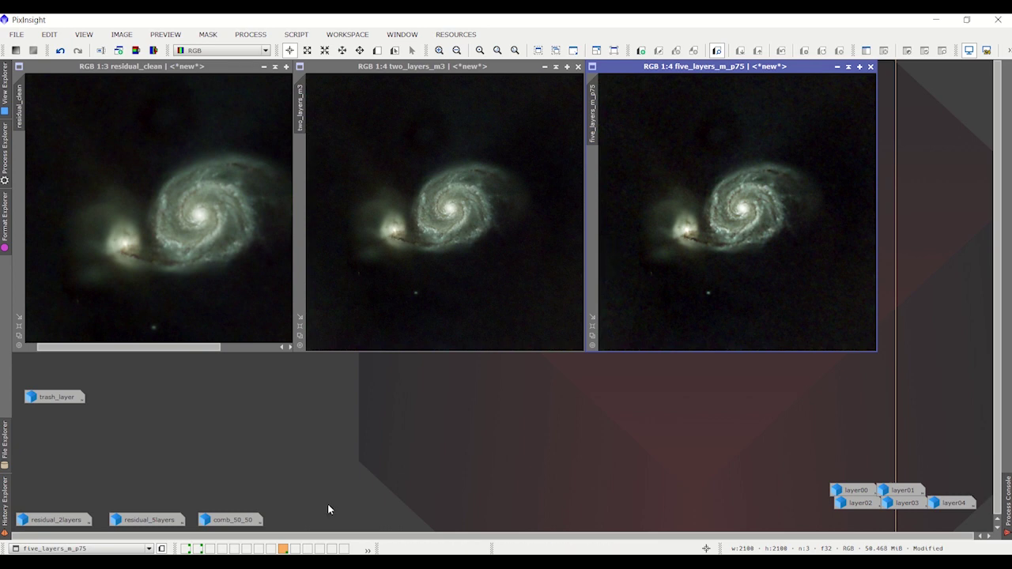
- Open the comb_50_50 blended image and position it over the other windows
{"action": "double_click", "coordinate": [242, 524]}
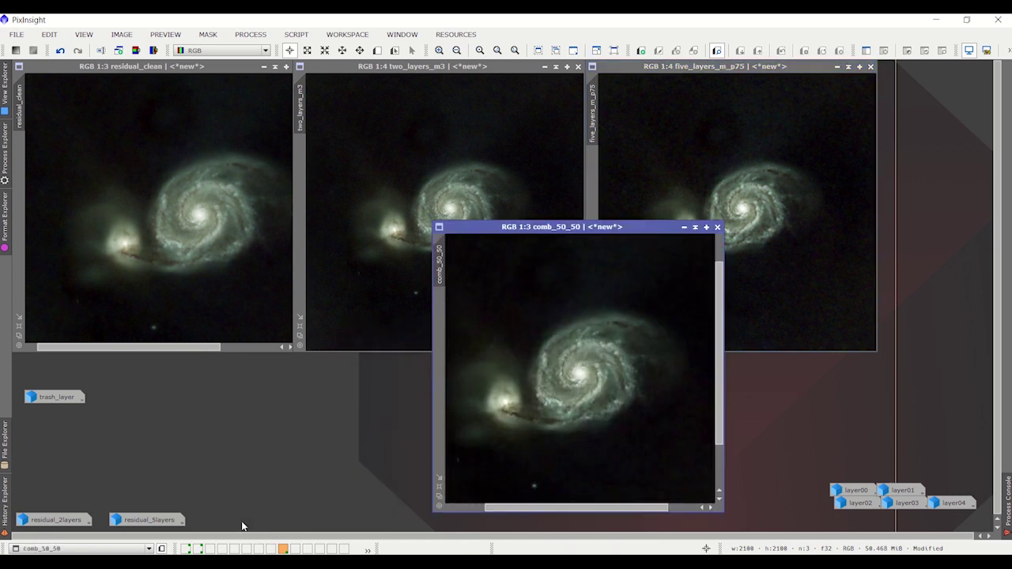
{"action": "left_click_drag", "start_coordinate": [581, 232], "coordinate": [570, 252]}
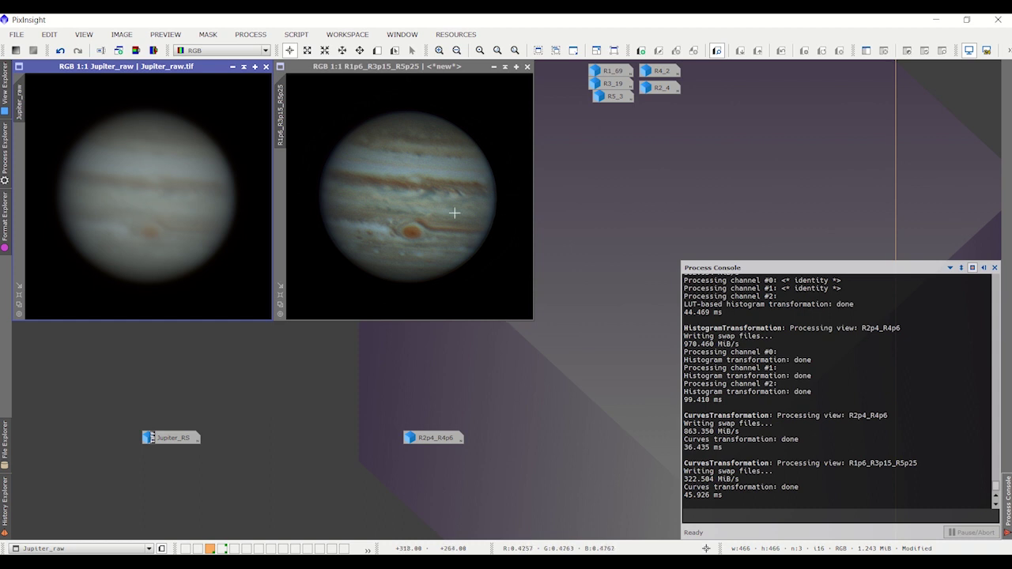
- Restore Jupiter_RS and R2p4_R4p6 from their icons below the raw and R1p6_R3p15_R5p25 images
{"action": "double_click", "coordinate": [173, 438]}
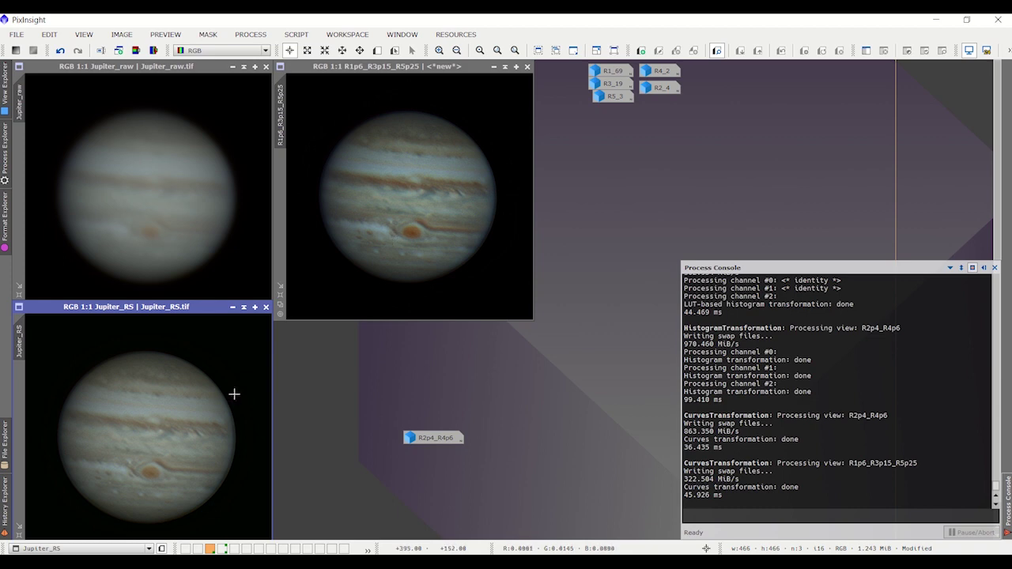
{"action": "double_click", "coordinate": [425, 439]}
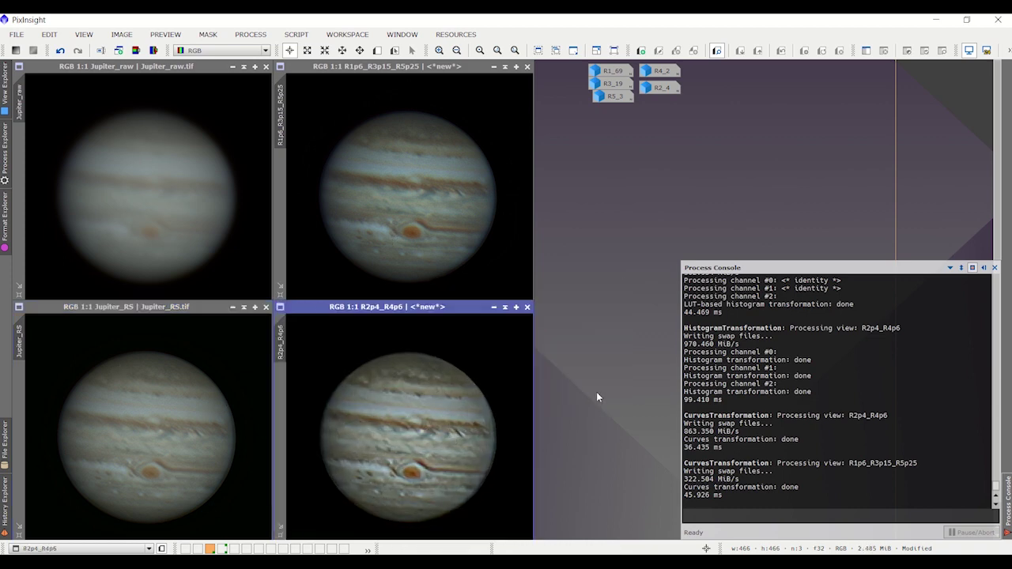